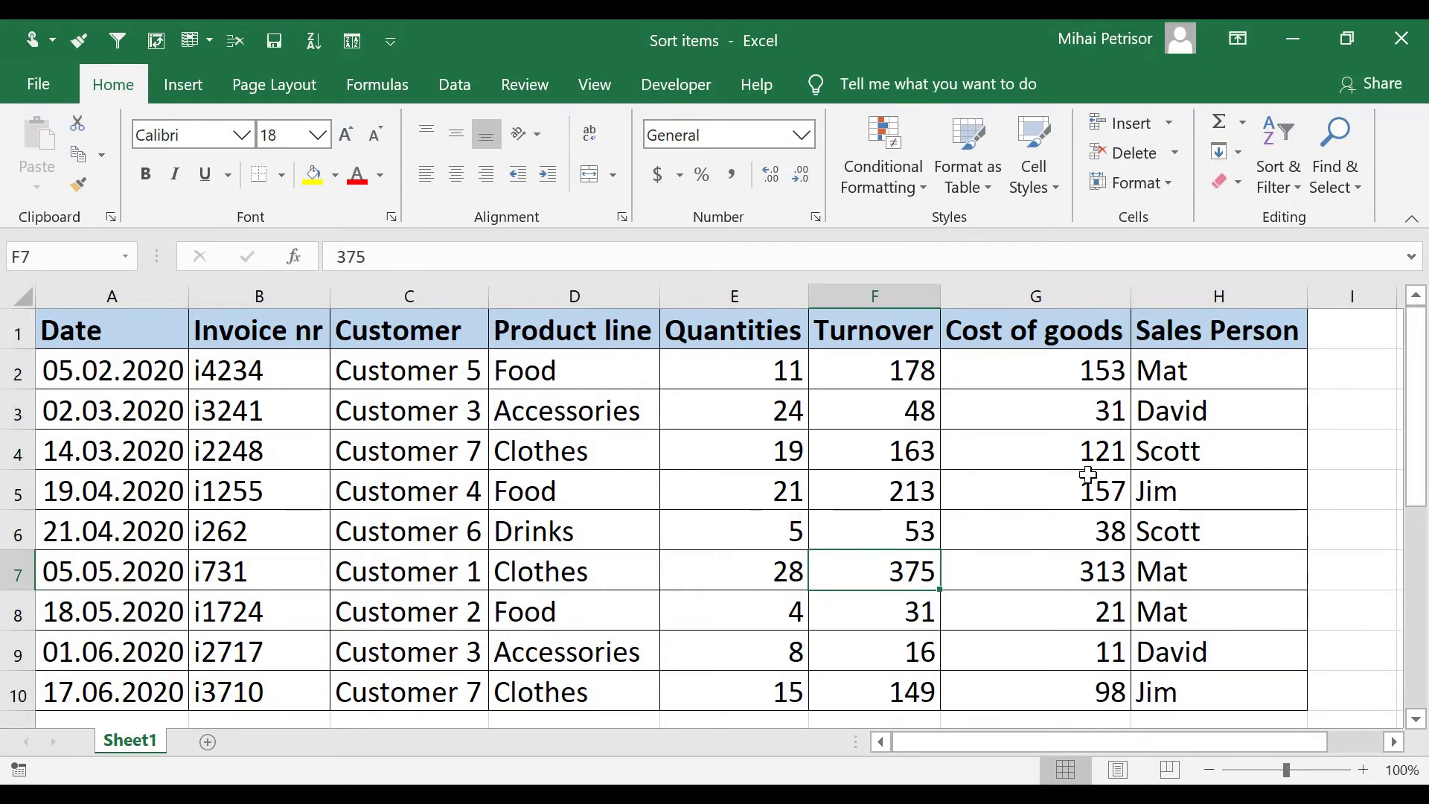
# - Examine the sales table's columns, from the dates and invoice numbers to the sales persons, down to its last row
pyautogui.moveTo(1218, 377); pyautogui.dragTo(1232, 679)
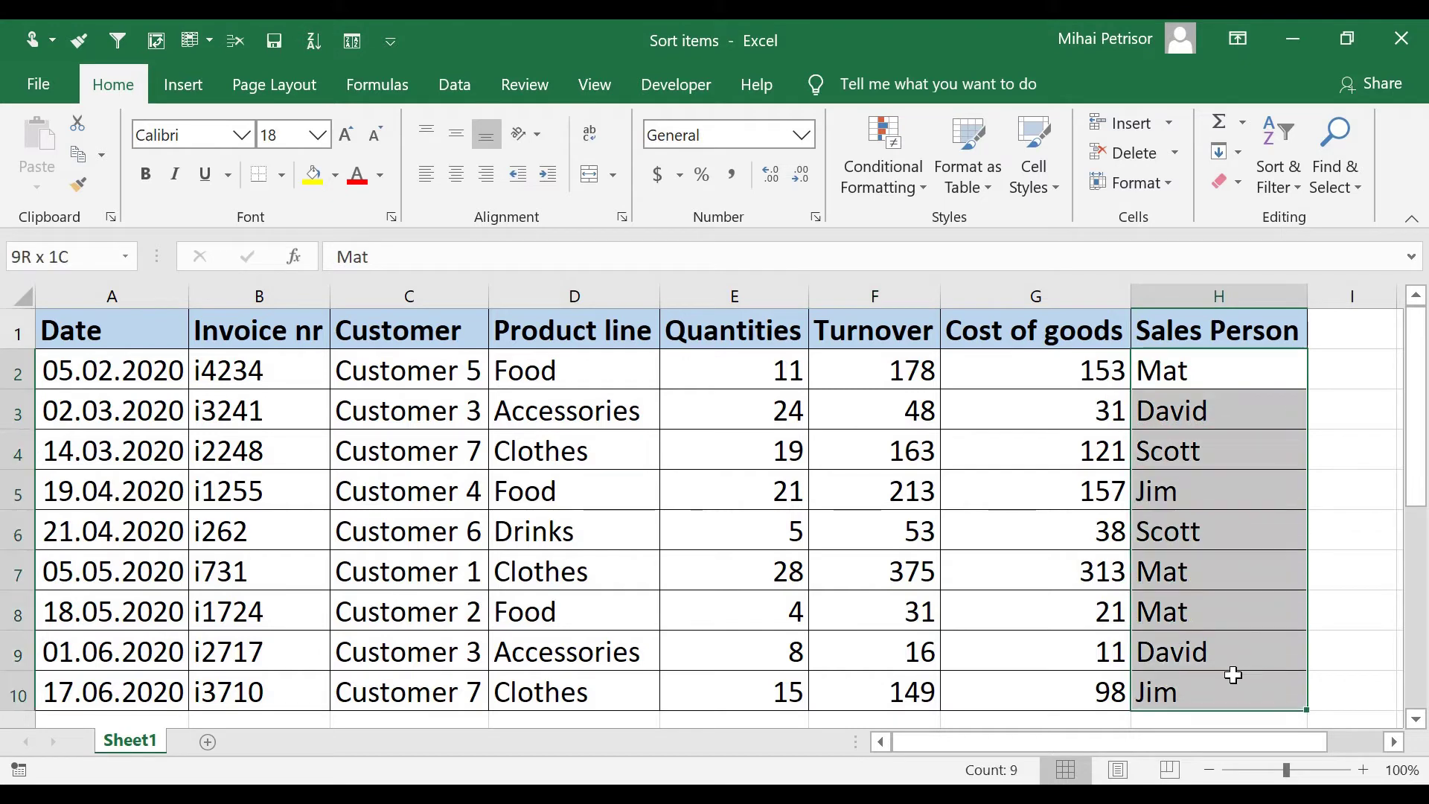
pyautogui.click(435, 373)
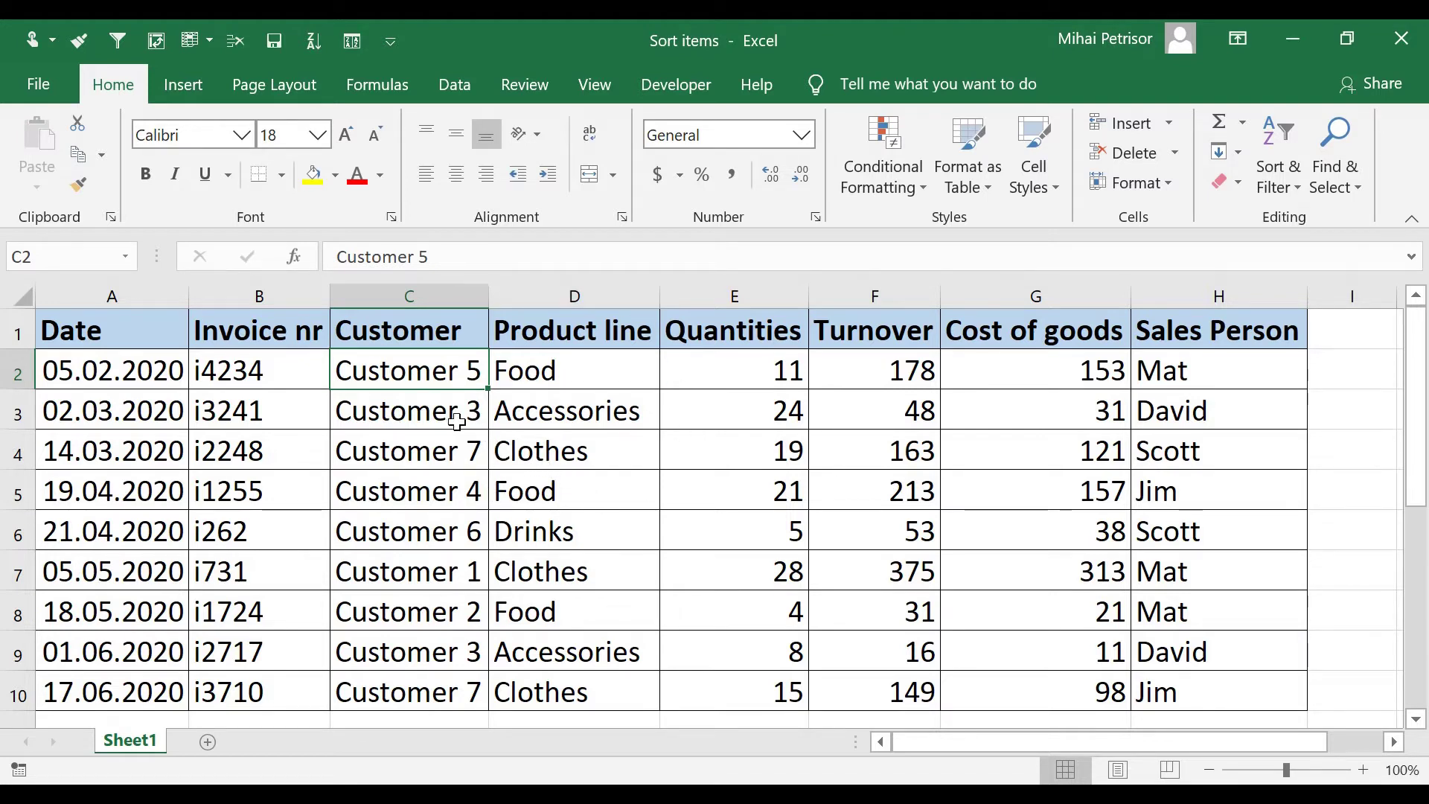
pyautogui.click(297, 422)
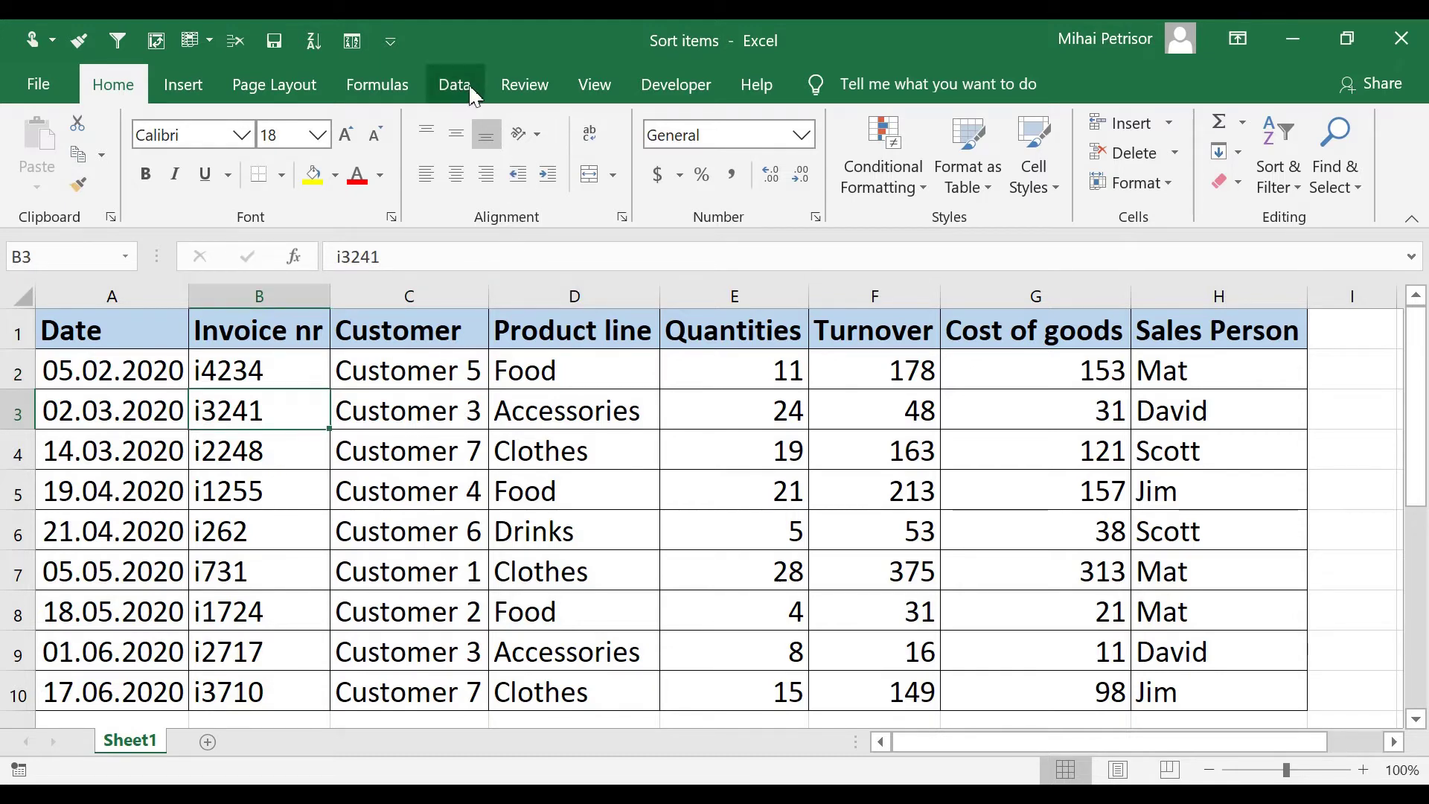
pyautogui.click(469, 92)
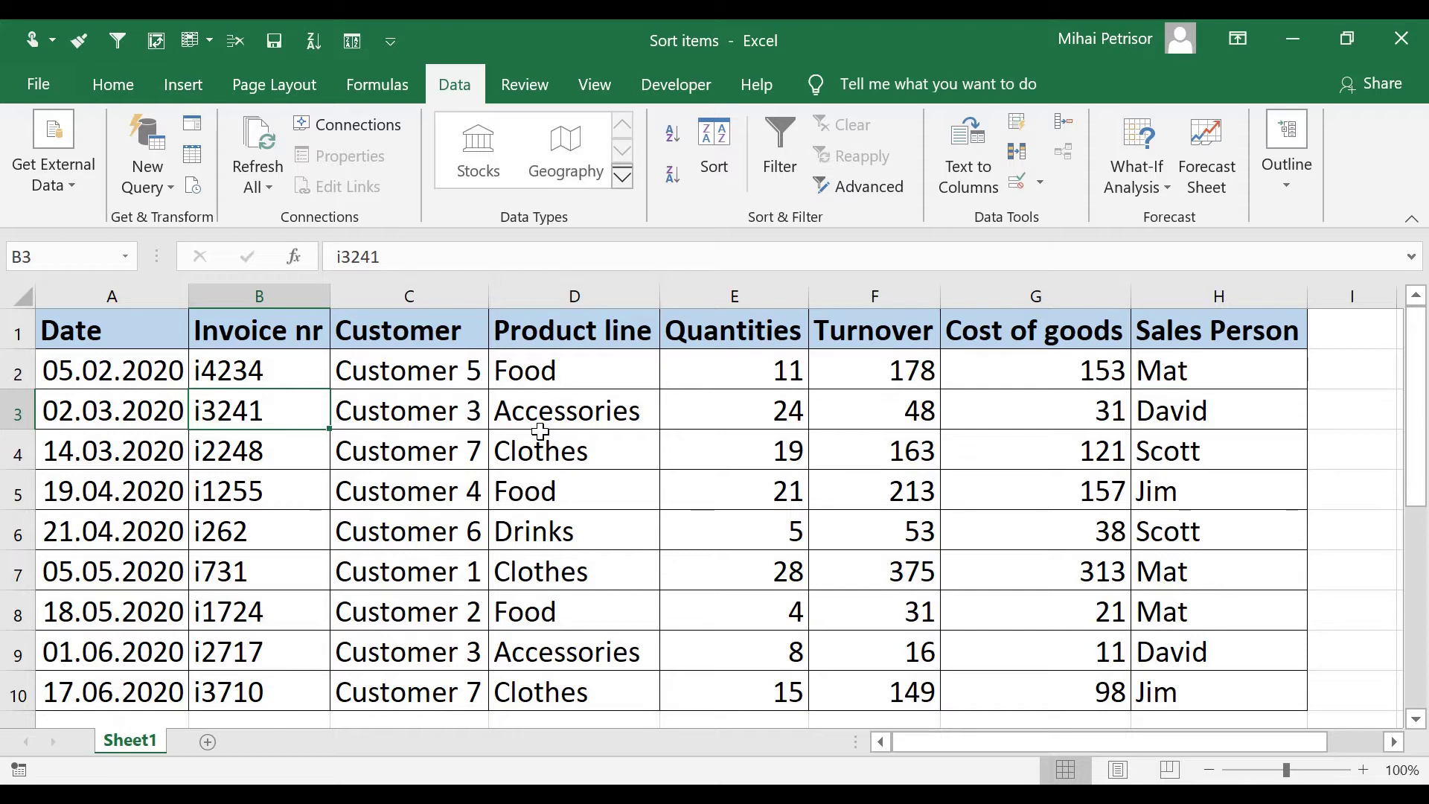
pyautogui.click(722, 369)
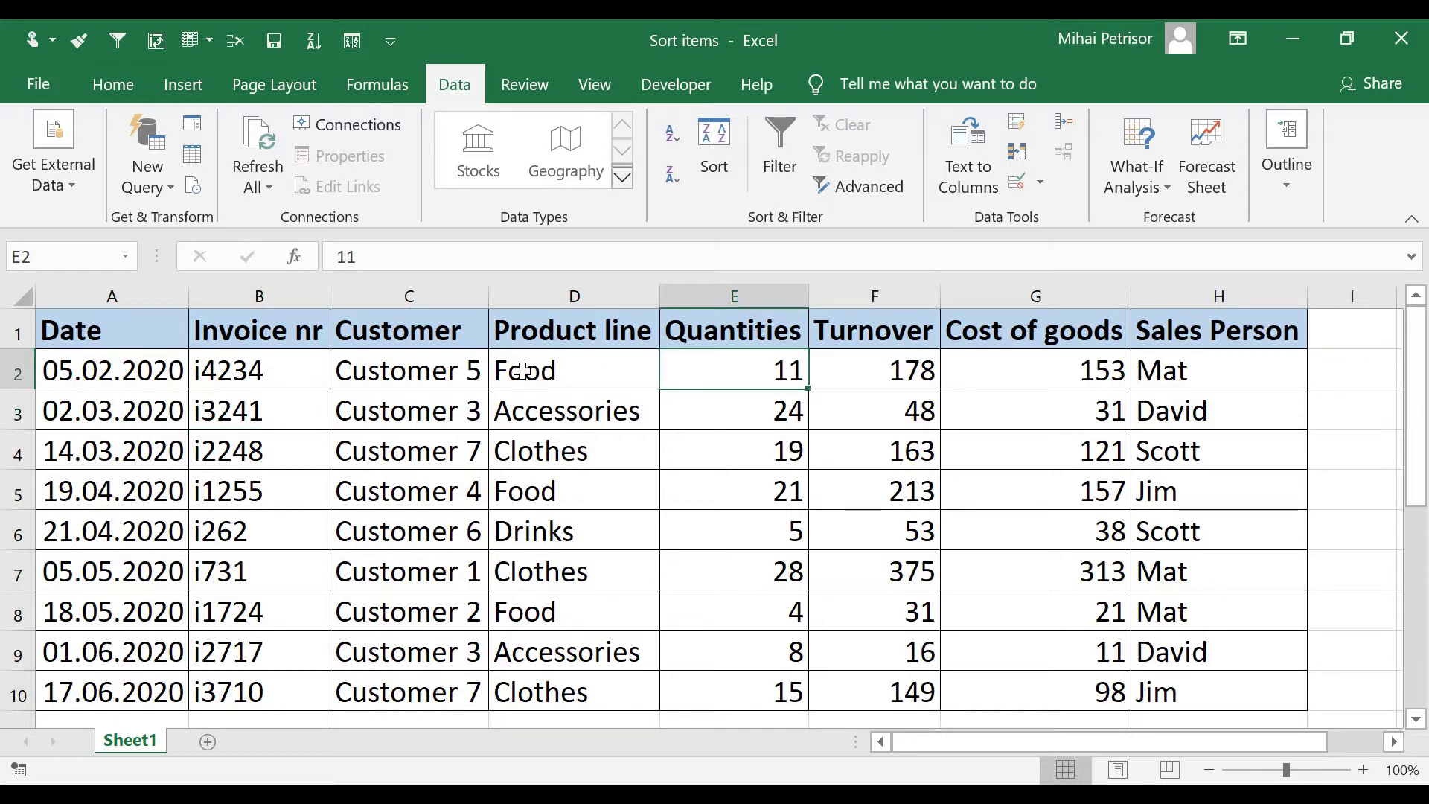
pyautogui.click(313, 373)
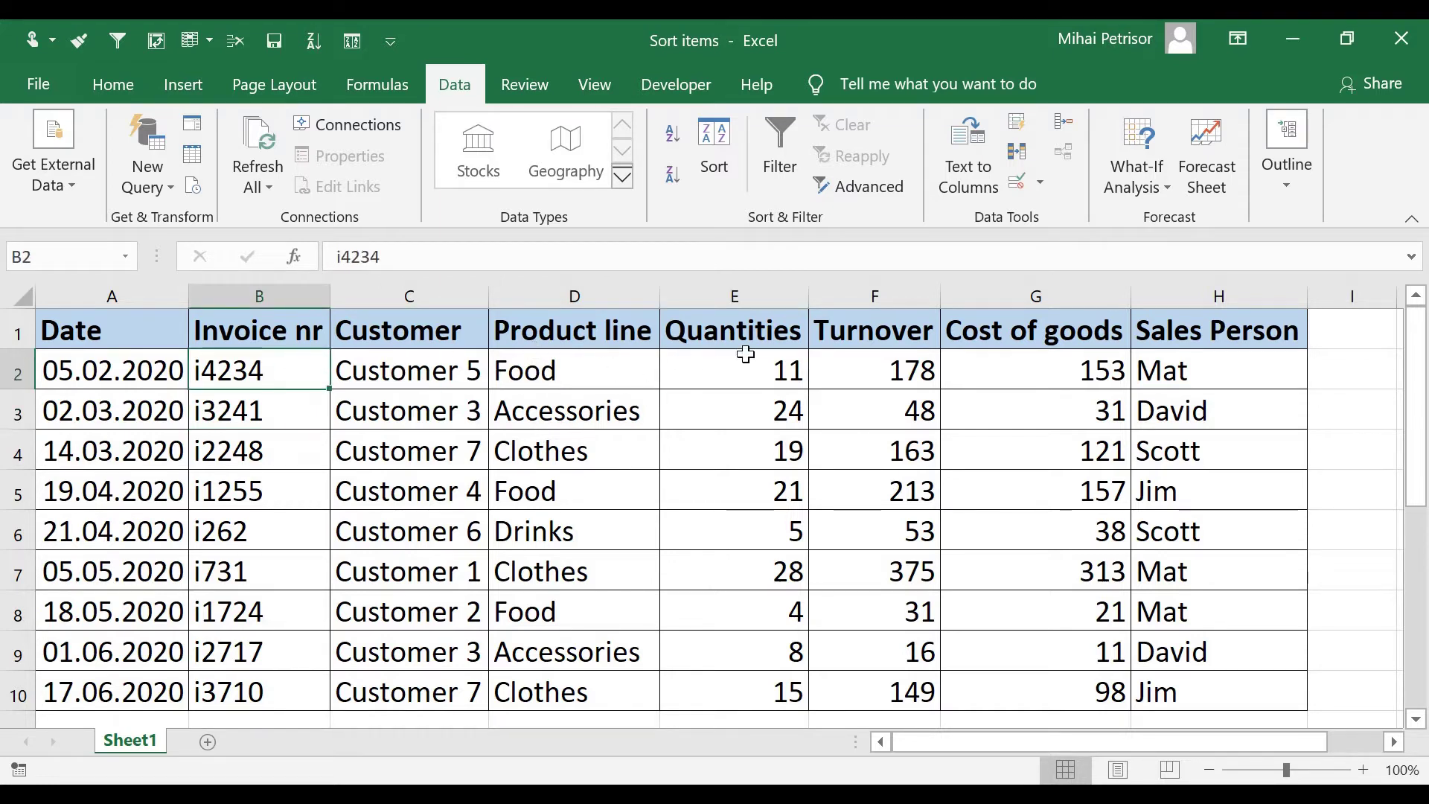
pyautogui.click(1209, 383)
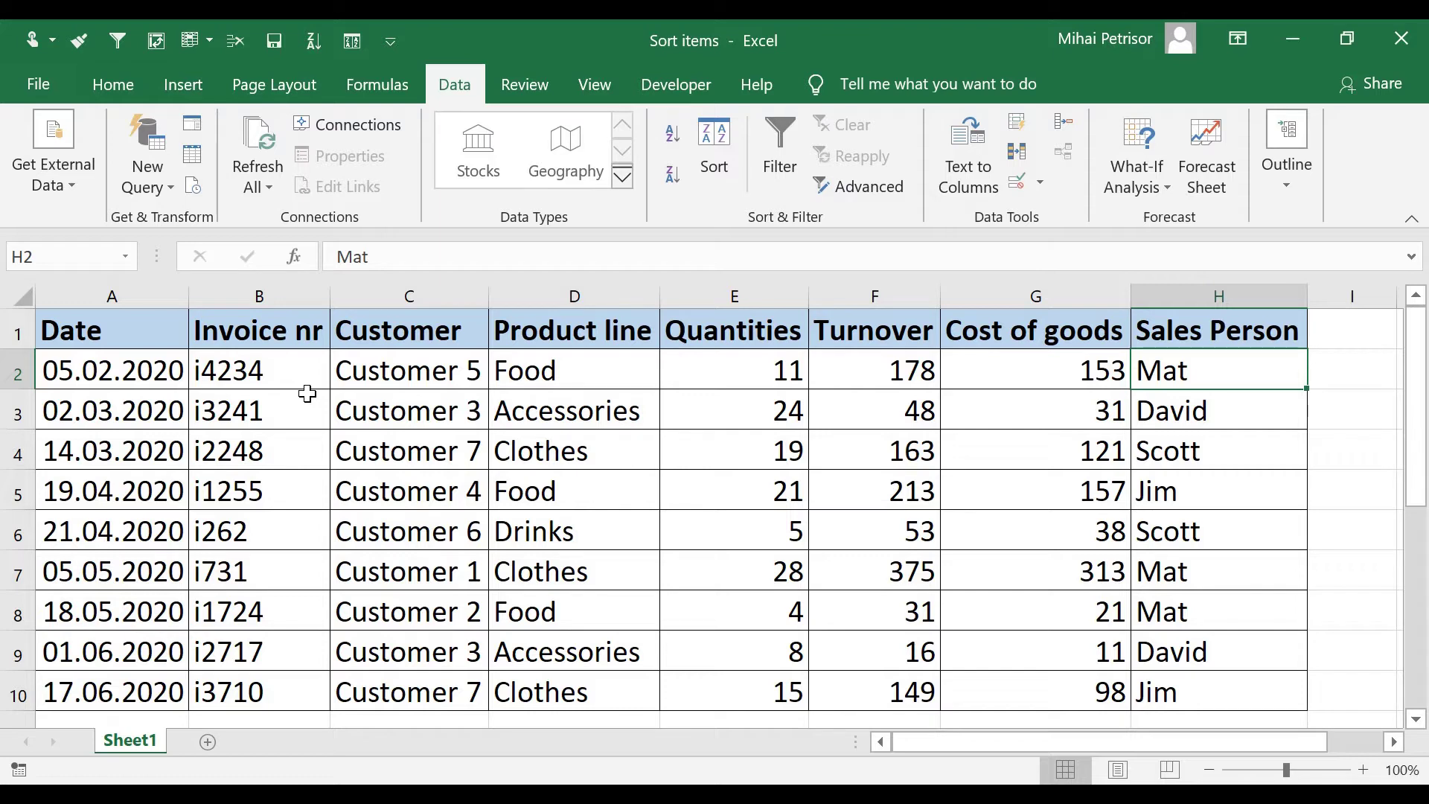
pyautogui.scroll(-3, 171, 432)
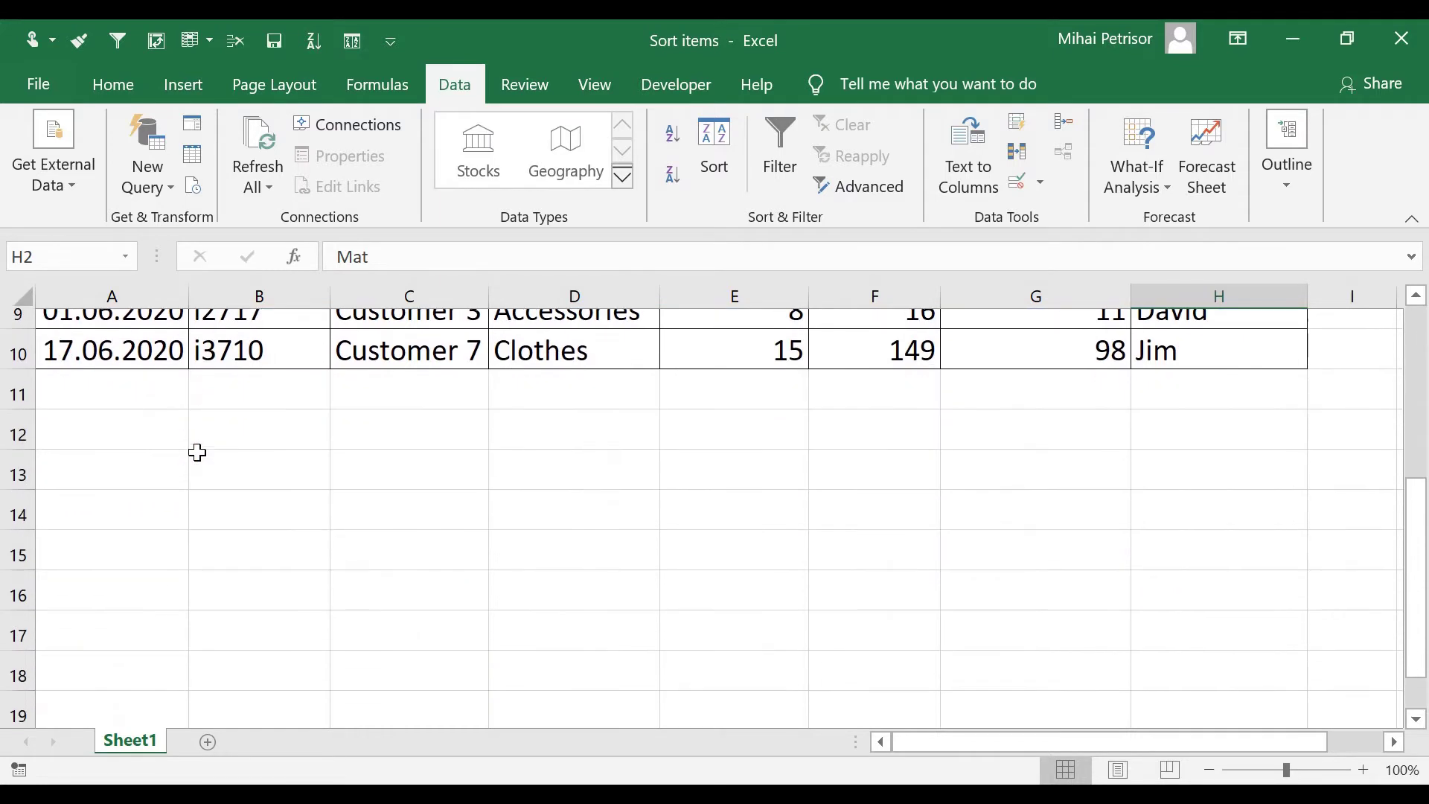
pyautogui.scroll(3, 207, 457)
pyautogui.scroll(-1, 208, 457)
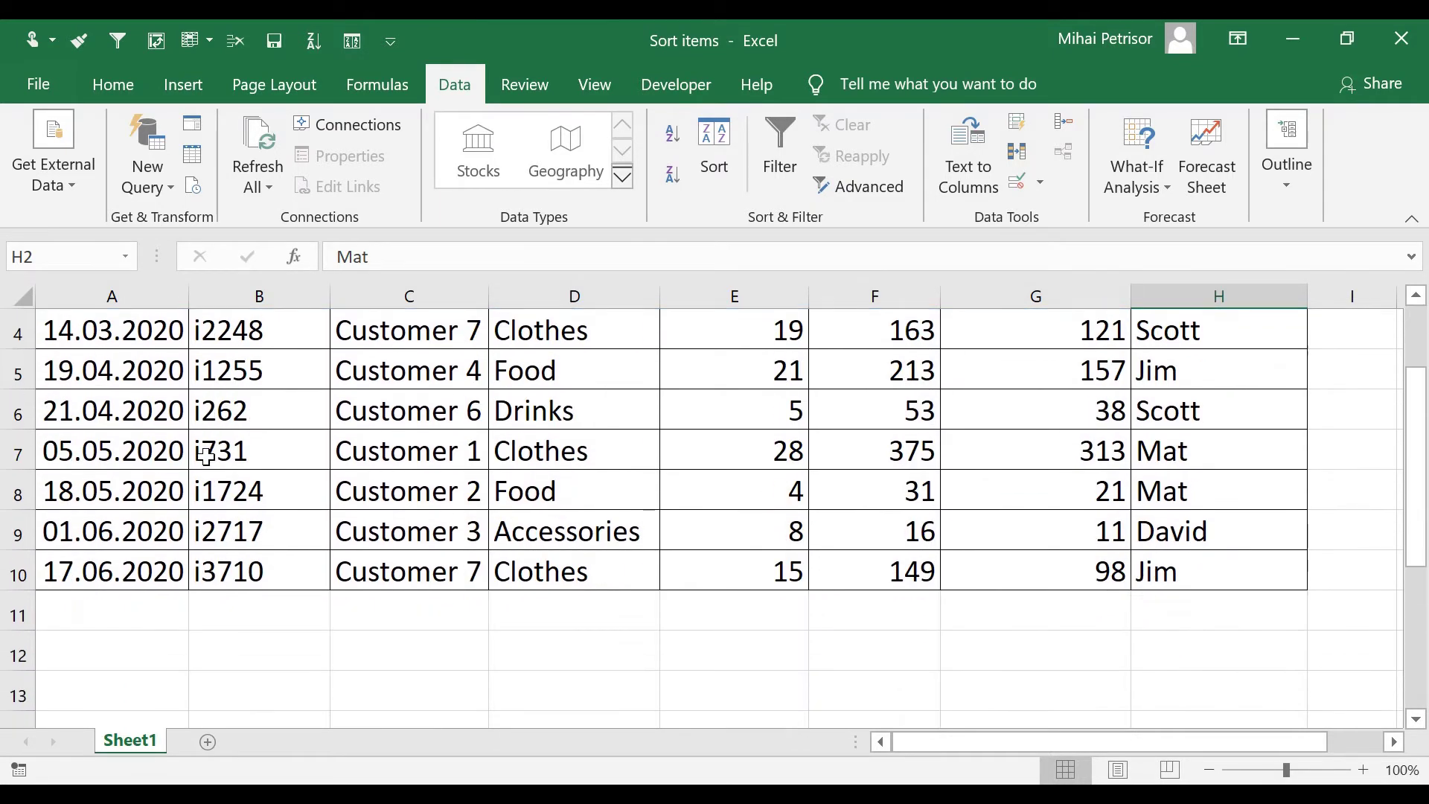
pyautogui.scroll(1, 227, 456)
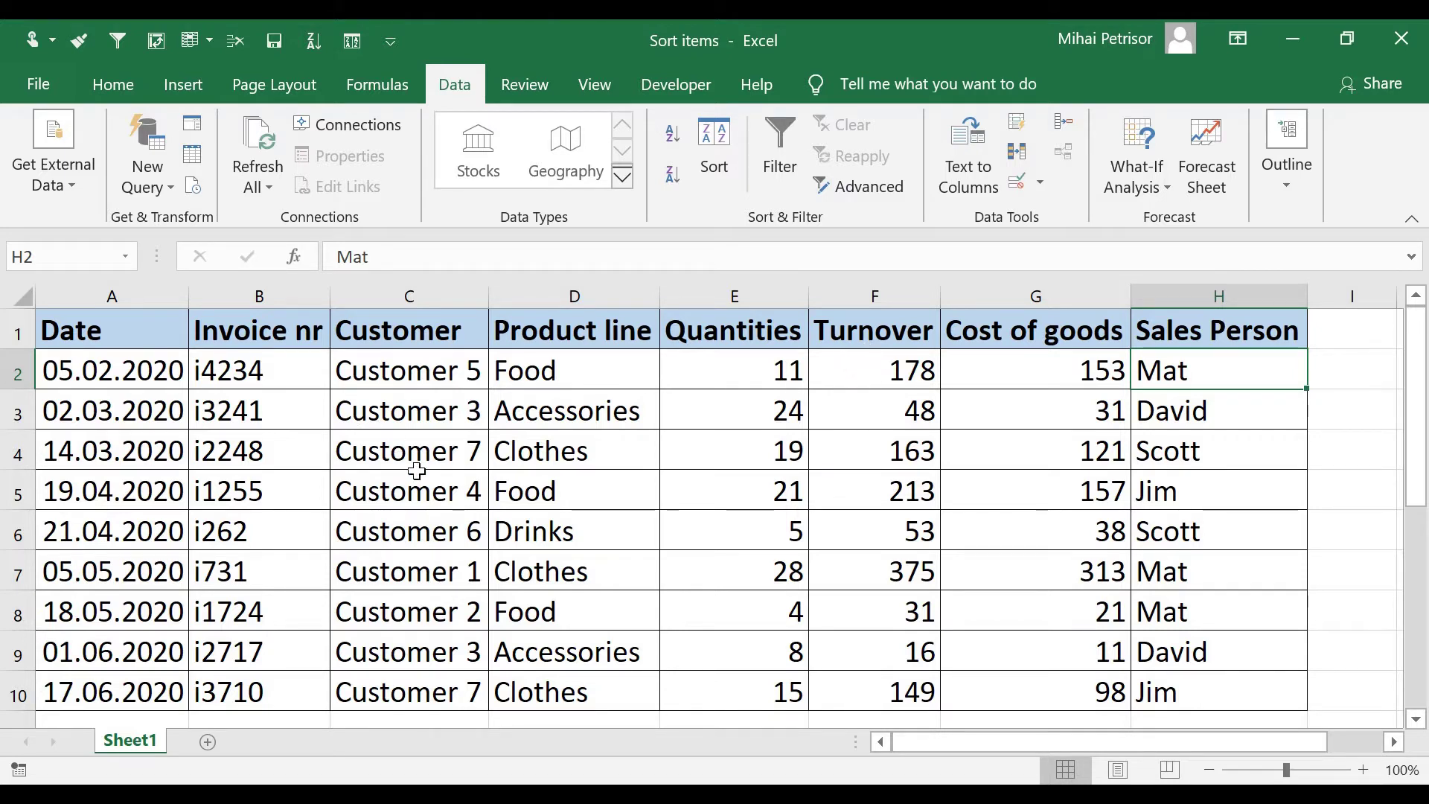
pyautogui.scroll(-2, 418, 447)
pyautogui.scroll(2, 418, 443)
# - Sort the whole sales table by the Turnover column from largest to smallest
pyautogui.click(868, 370)
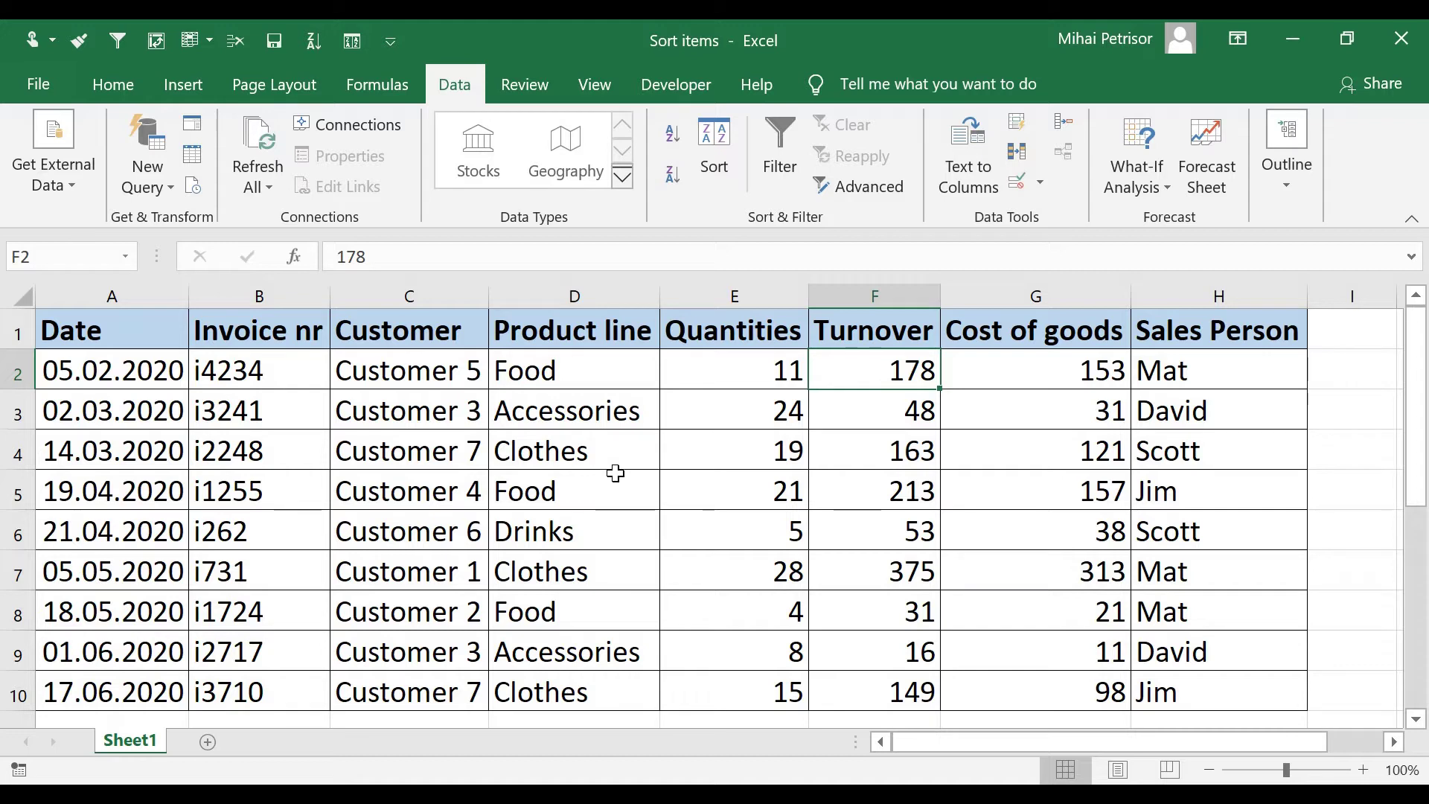
pyautogui.click(849, 408)
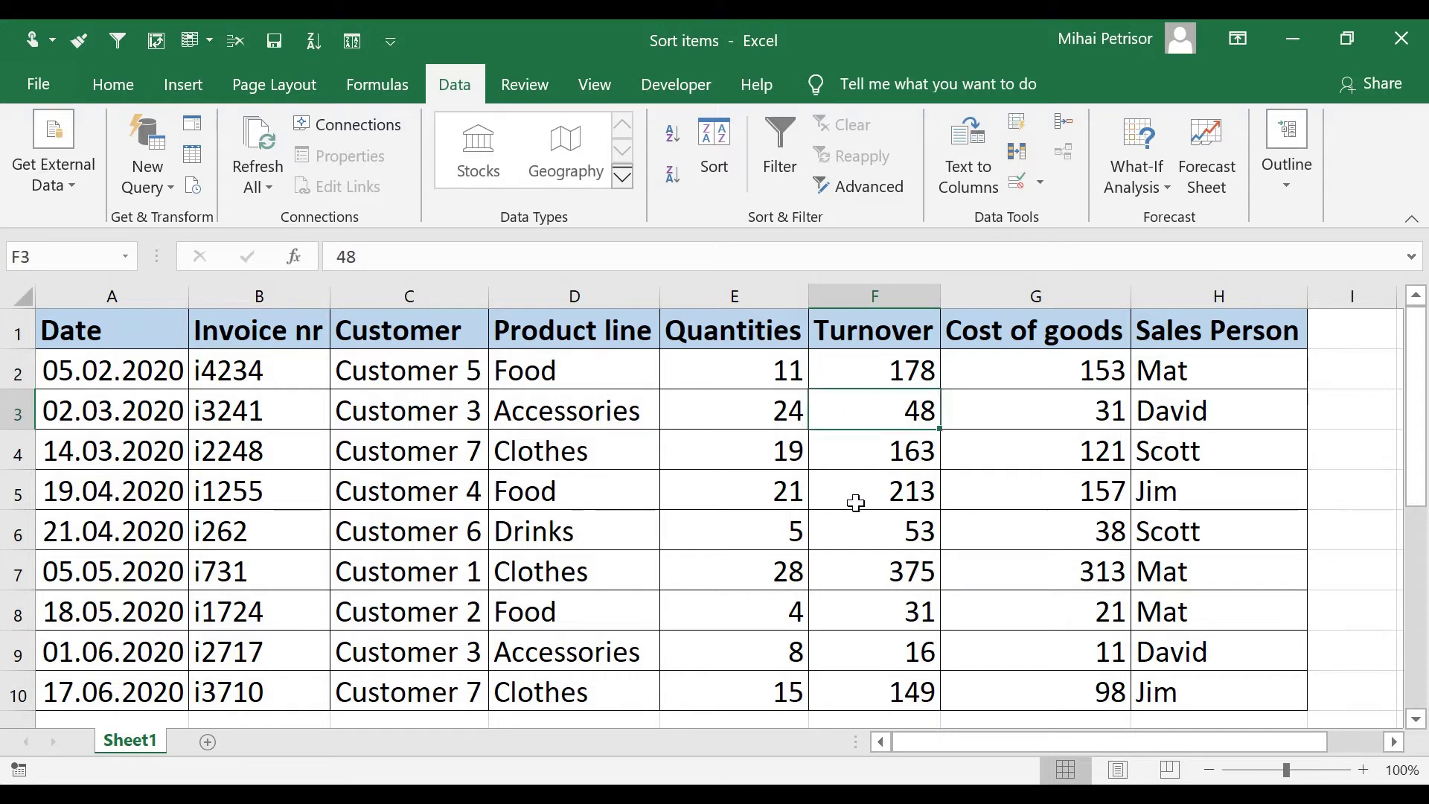
pyautogui.click(867, 490)
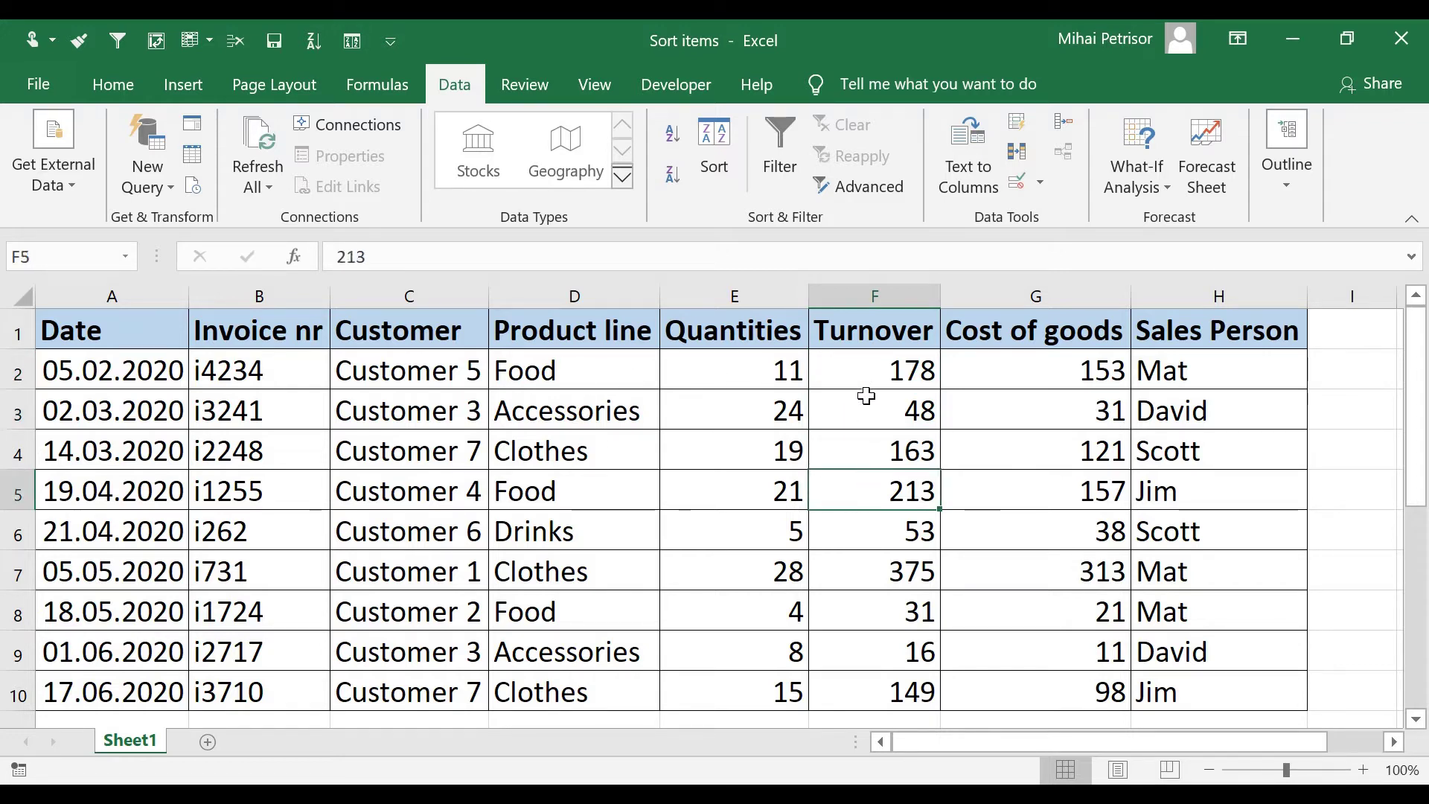
pyautogui.click(864, 394)
pyautogui.click(863, 546)
pyautogui.click(855, 614)
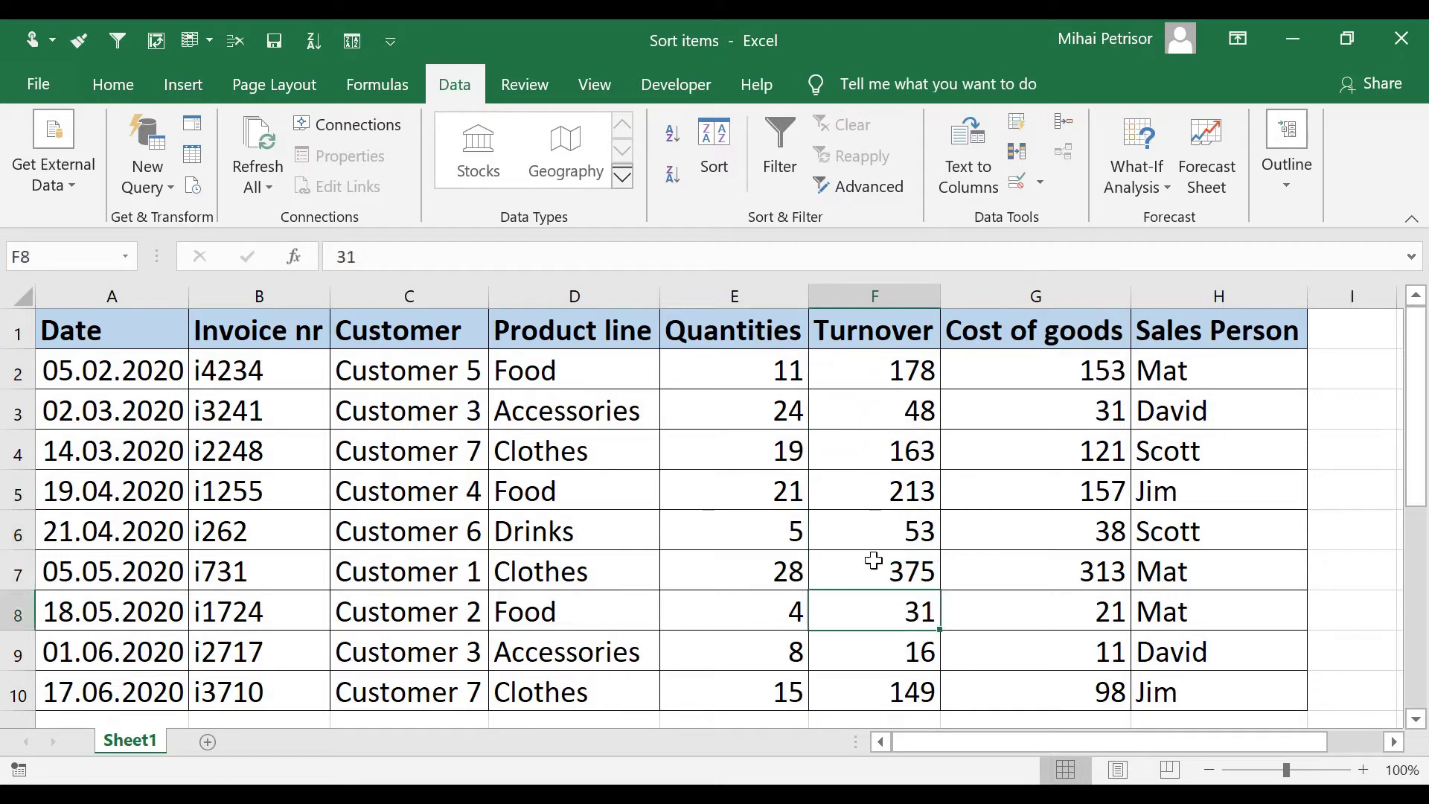
pyautogui.click(861, 380)
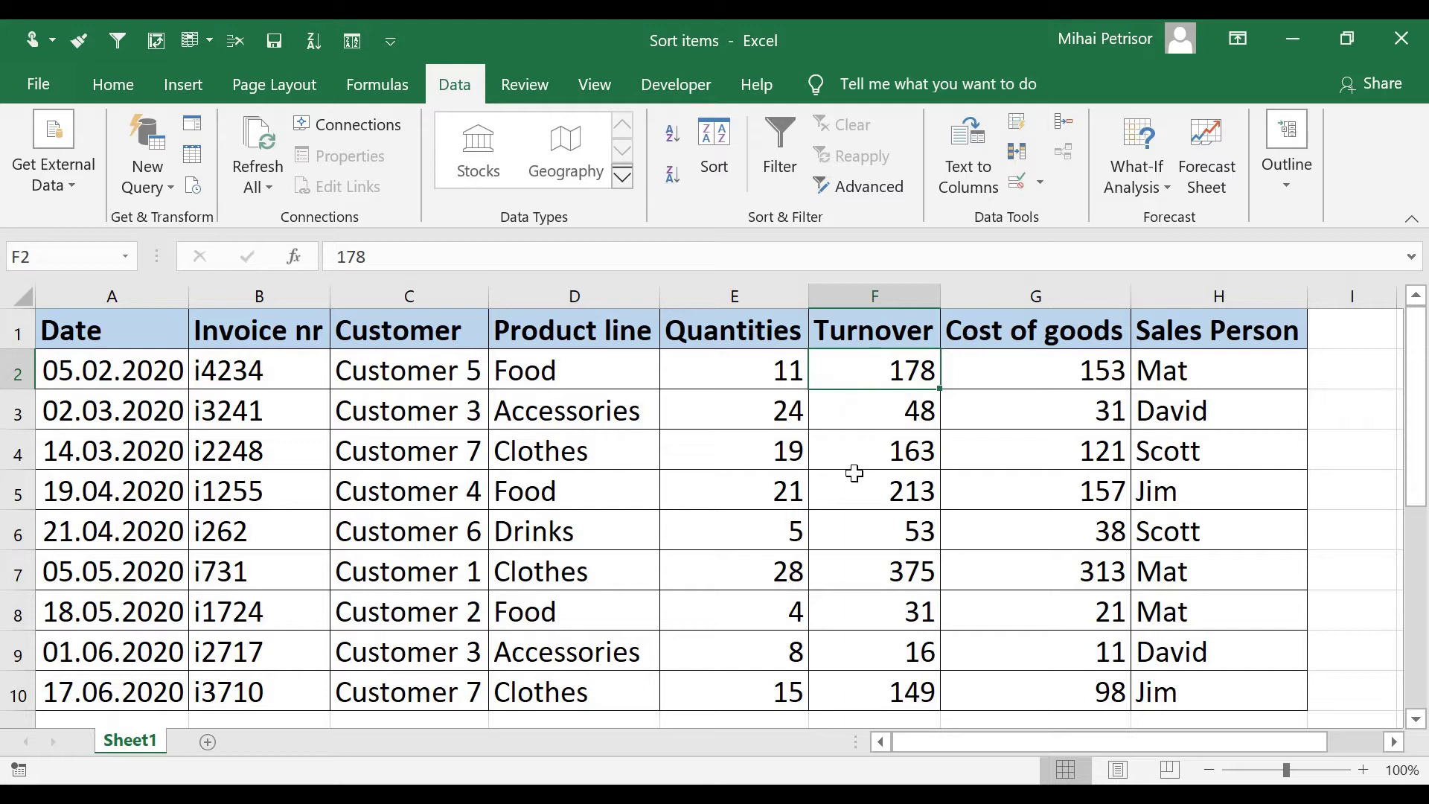
pyautogui.scroll(-1, 860, 510)
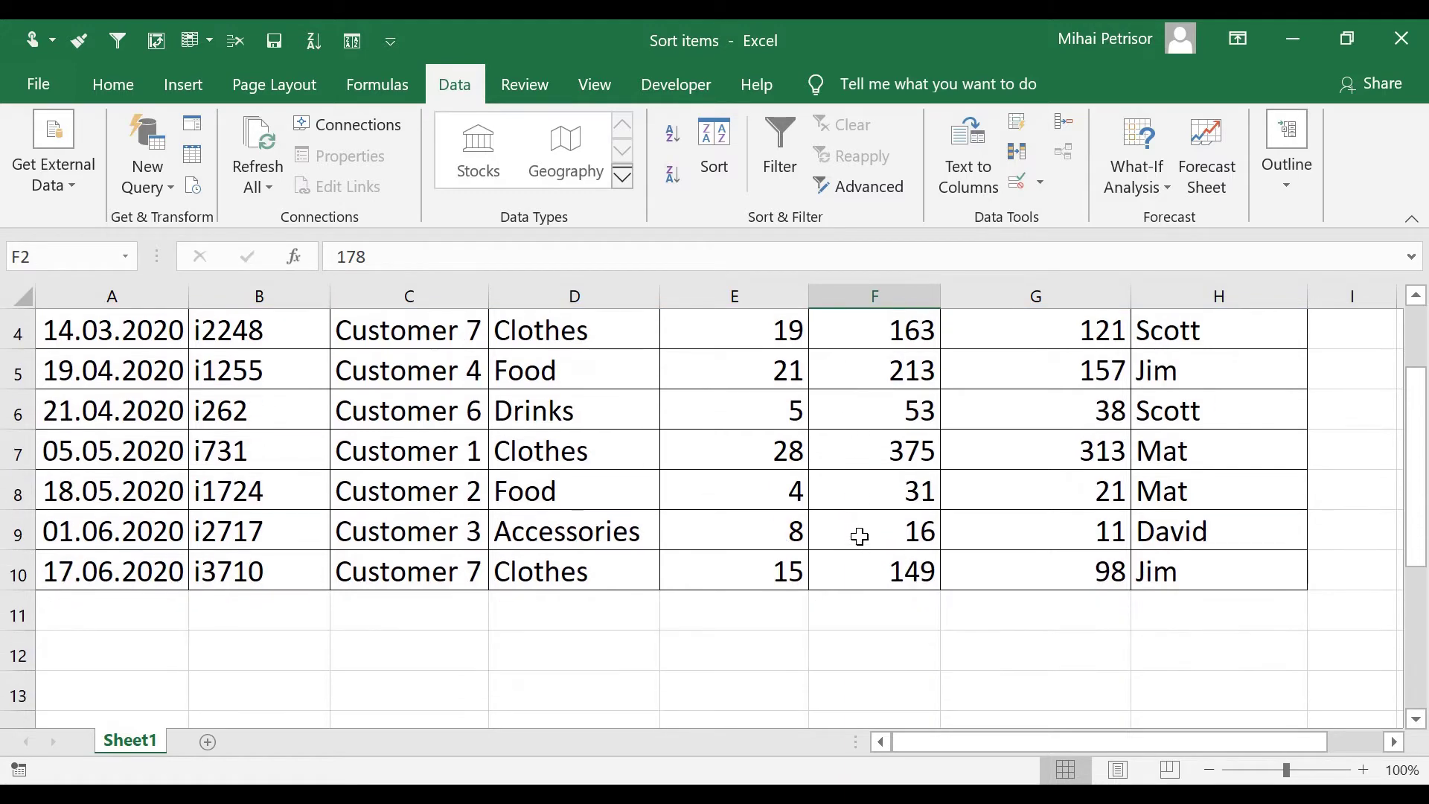
pyautogui.click(862, 534)
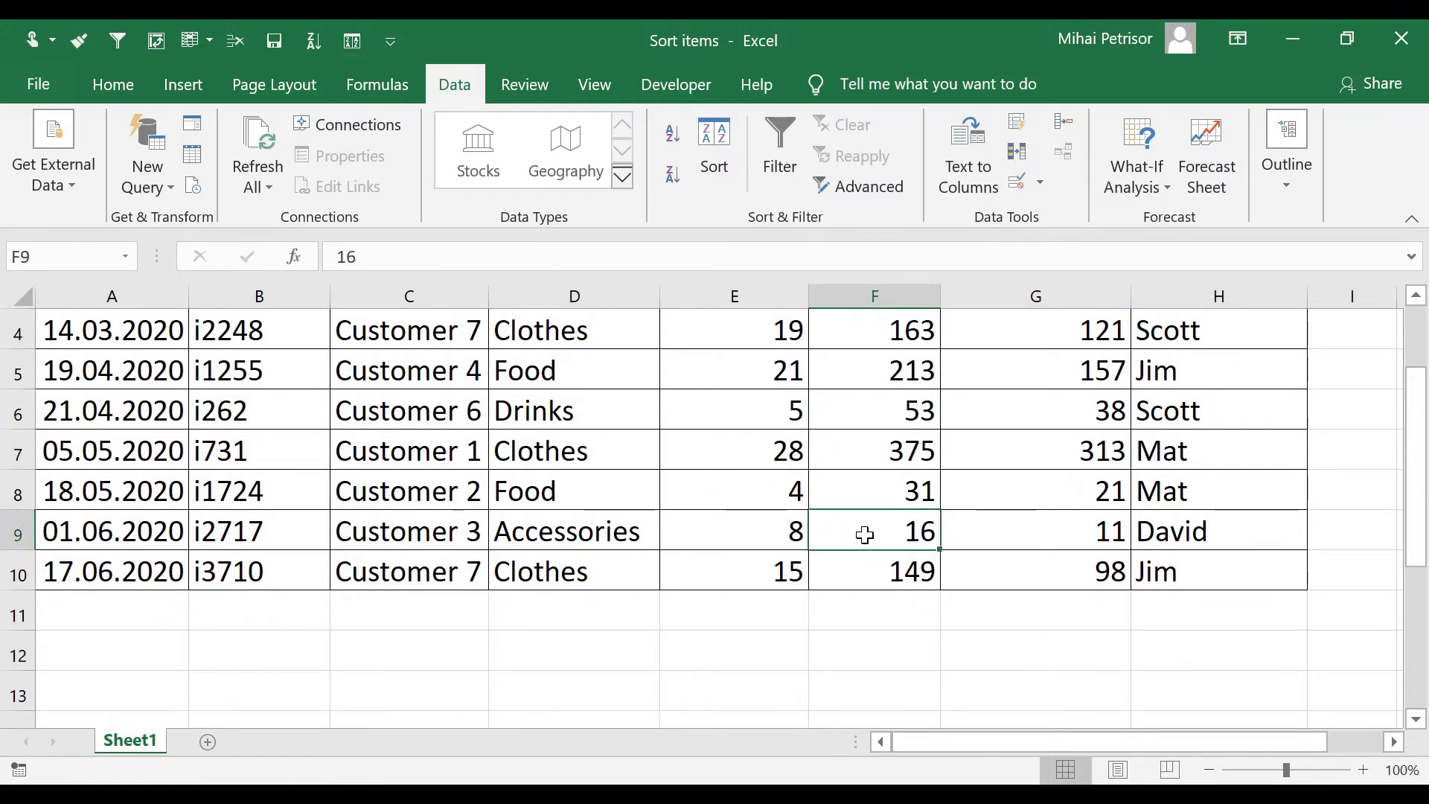
pyautogui.scroll(1, 862, 544)
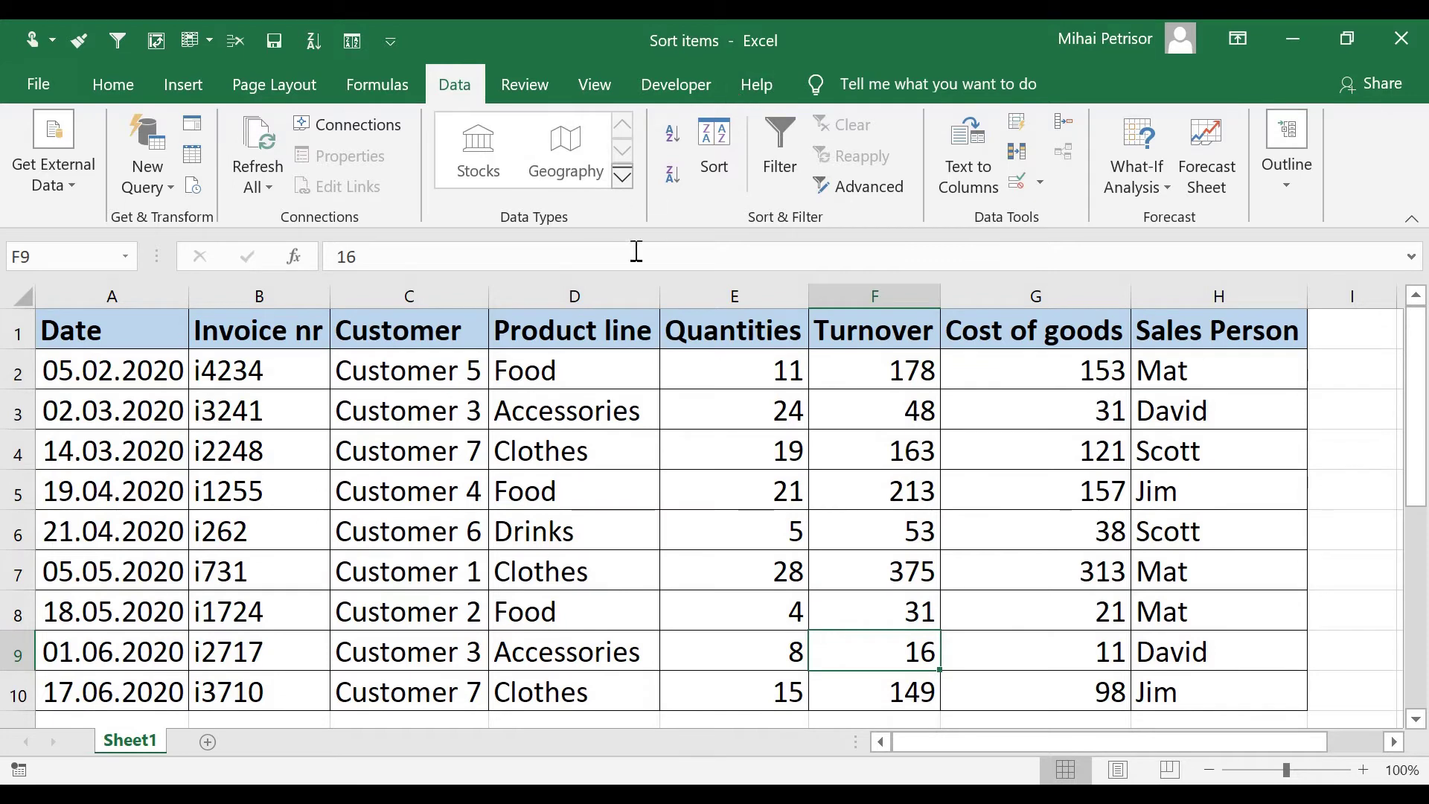
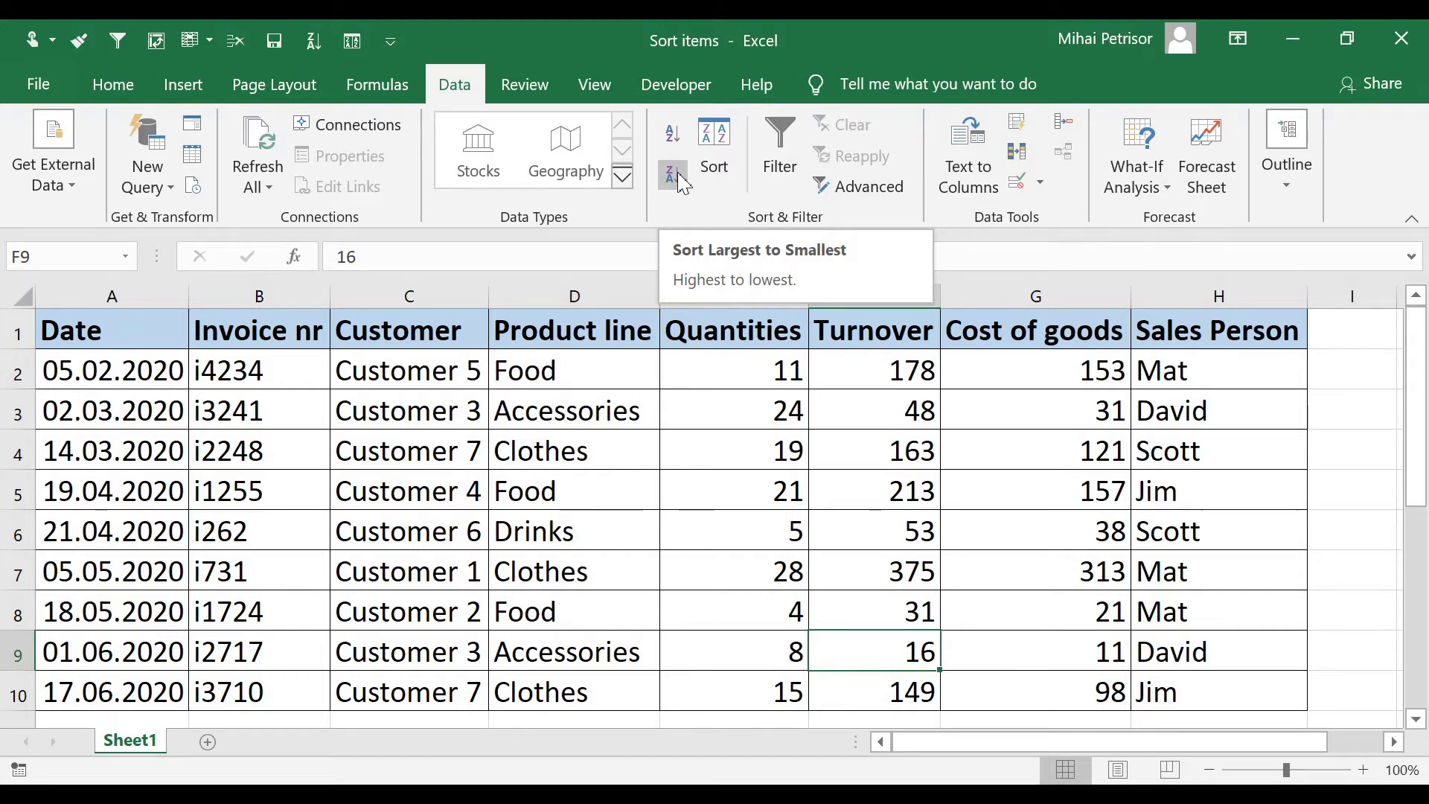
pyautogui.click(680, 183)
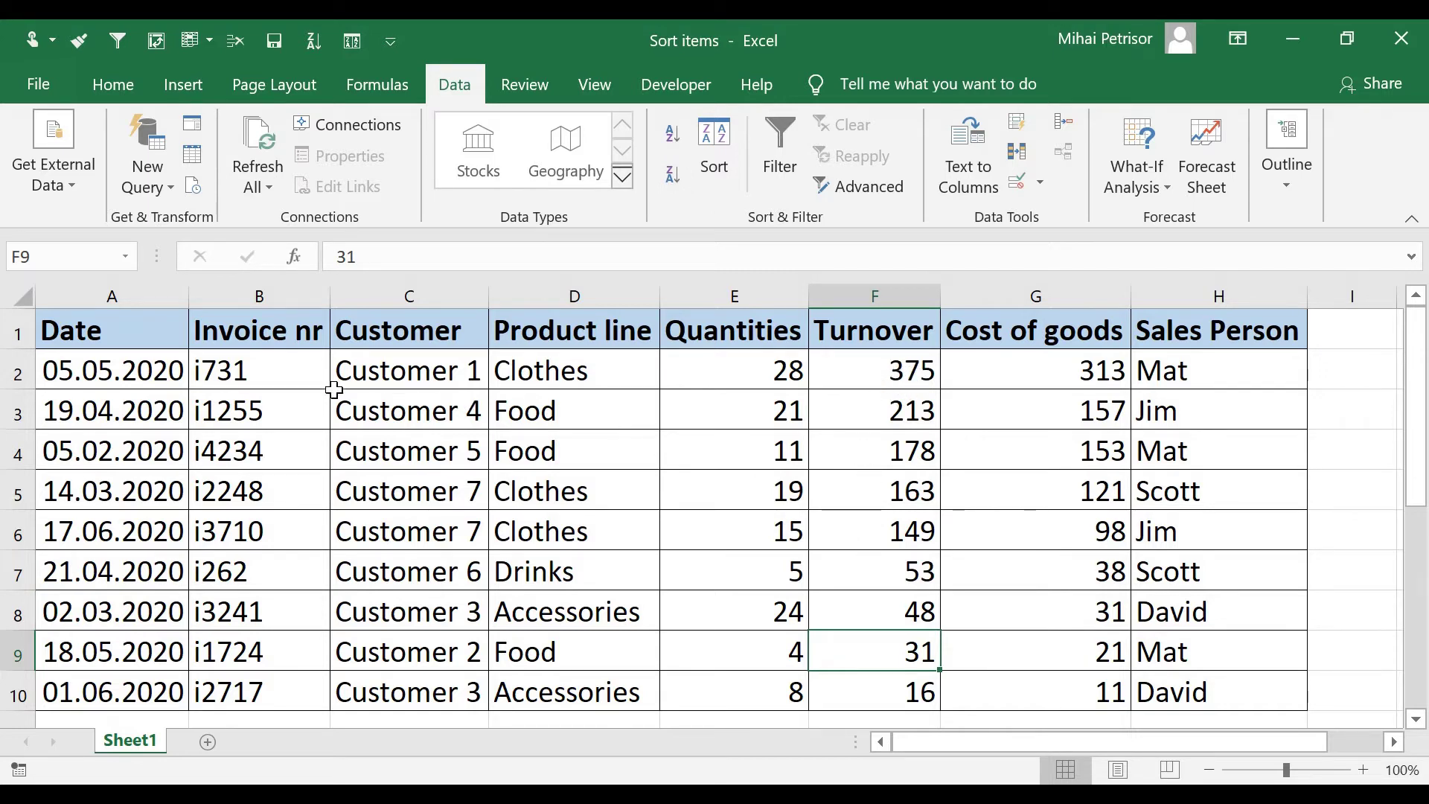
# - Check the order of the sorted Turnover values, and undo the sort
pyautogui.click(845, 370)
pyautogui.moveTo(841, 397); pyautogui.dragTo(825, 543)
pyautogui.moveTo(852, 374); pyautogui.dragTo(863, 688)
pyautogui.click(920, 384)
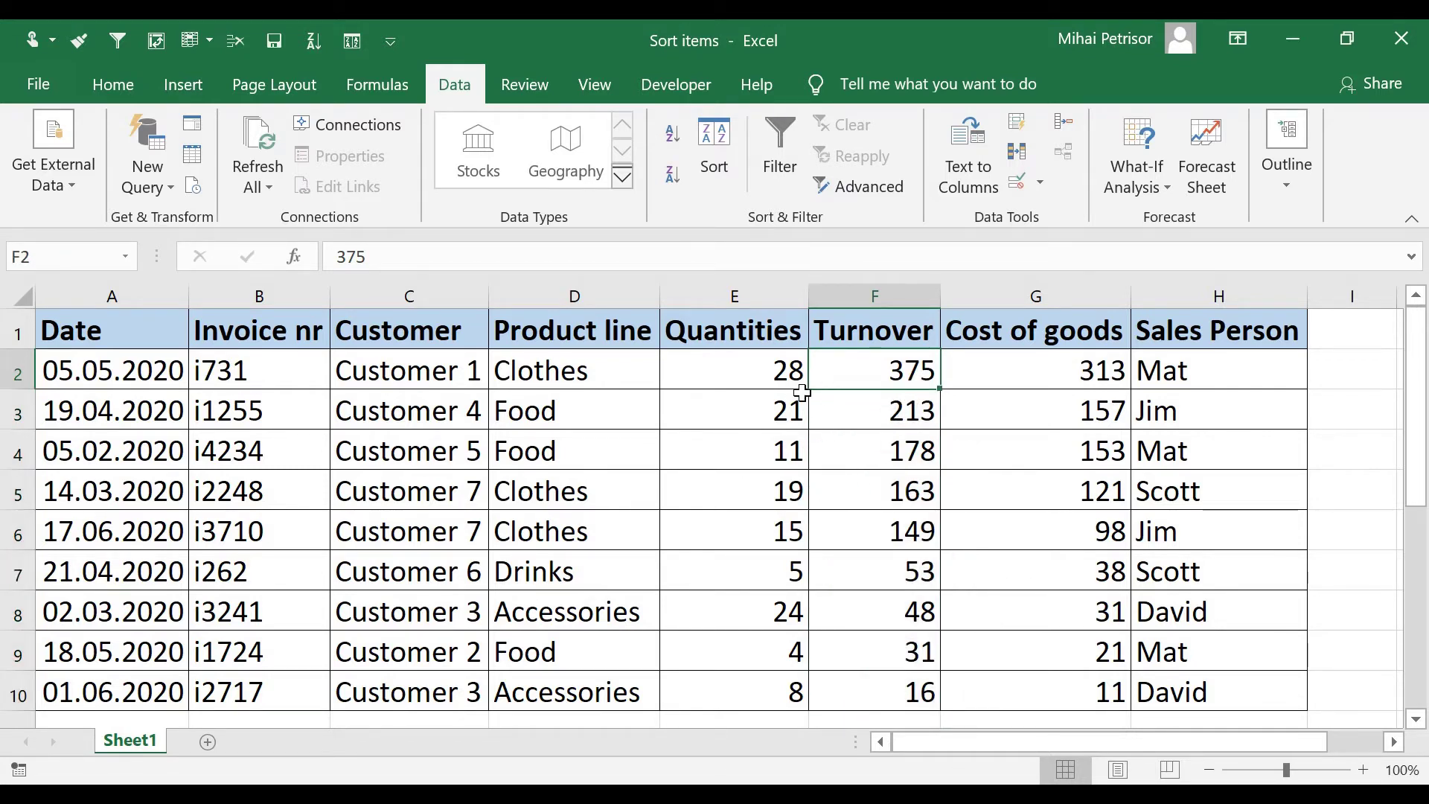
pyautogui.hotkey('ctrl', 'z')
# - Examine the complete sales record in row 7, from its date and customer to its turnover and sales person
pyautogui.click(864, 378)
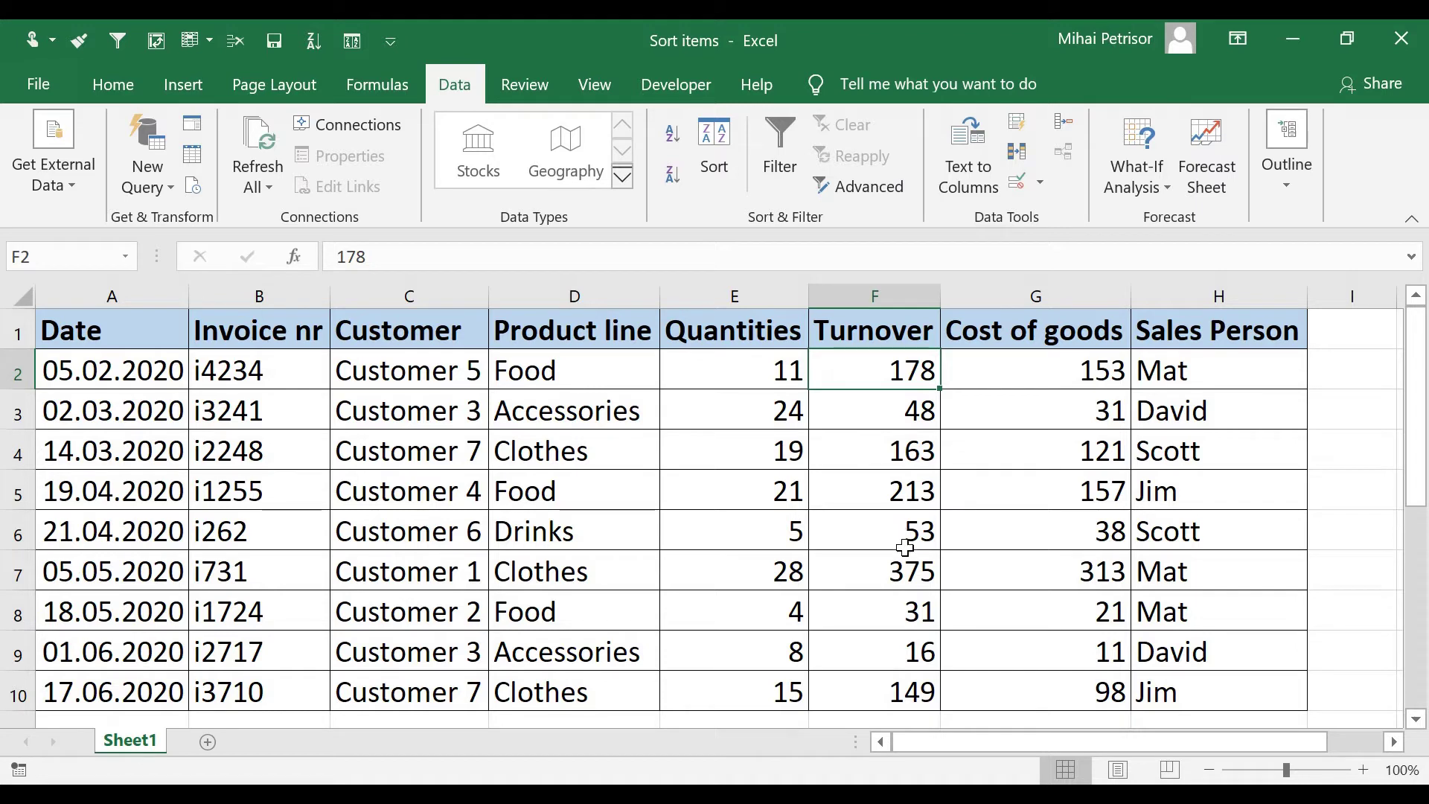
pyautogui.click(56, 581)
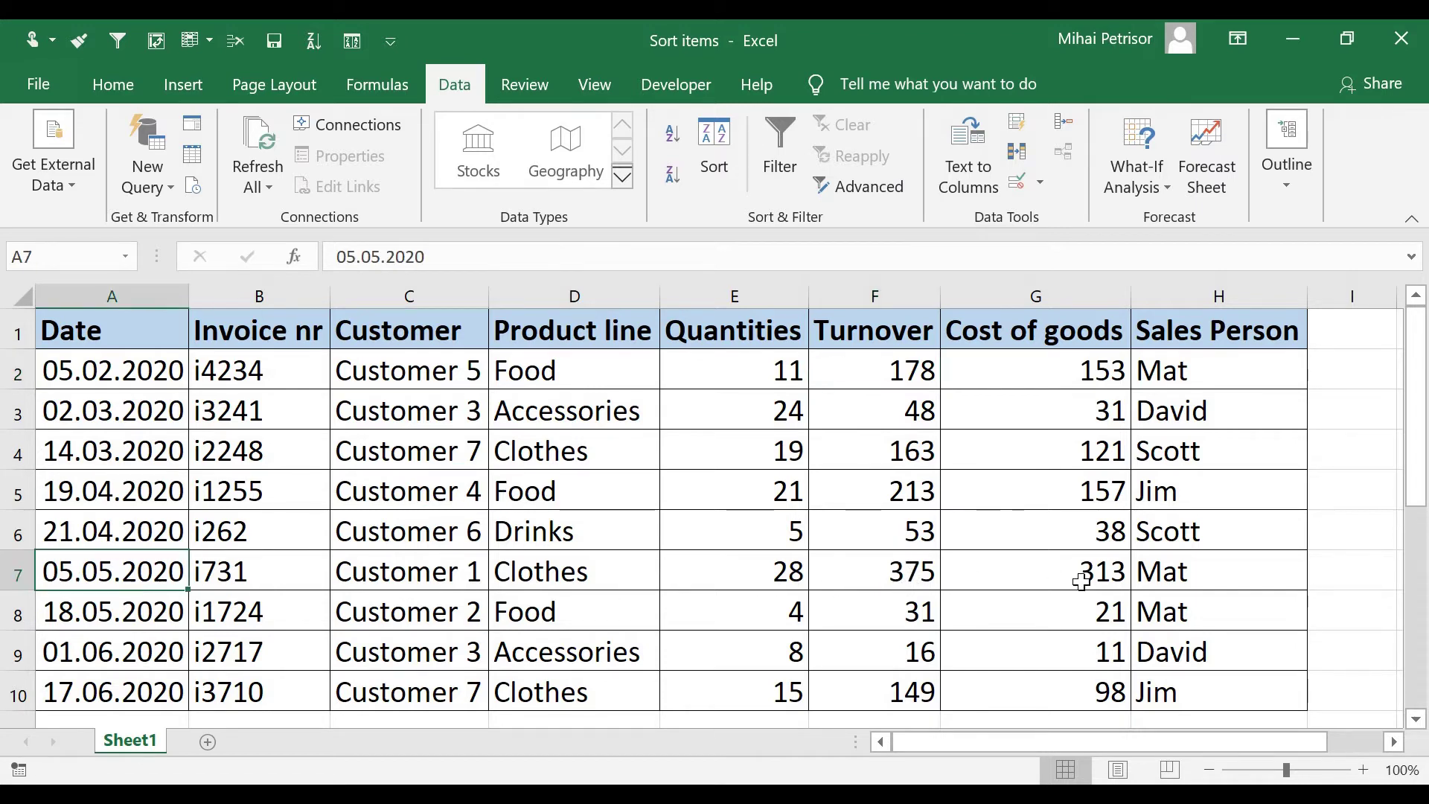
pyautogui.click(1050, 579)
pyautogui.click(1234, 570)
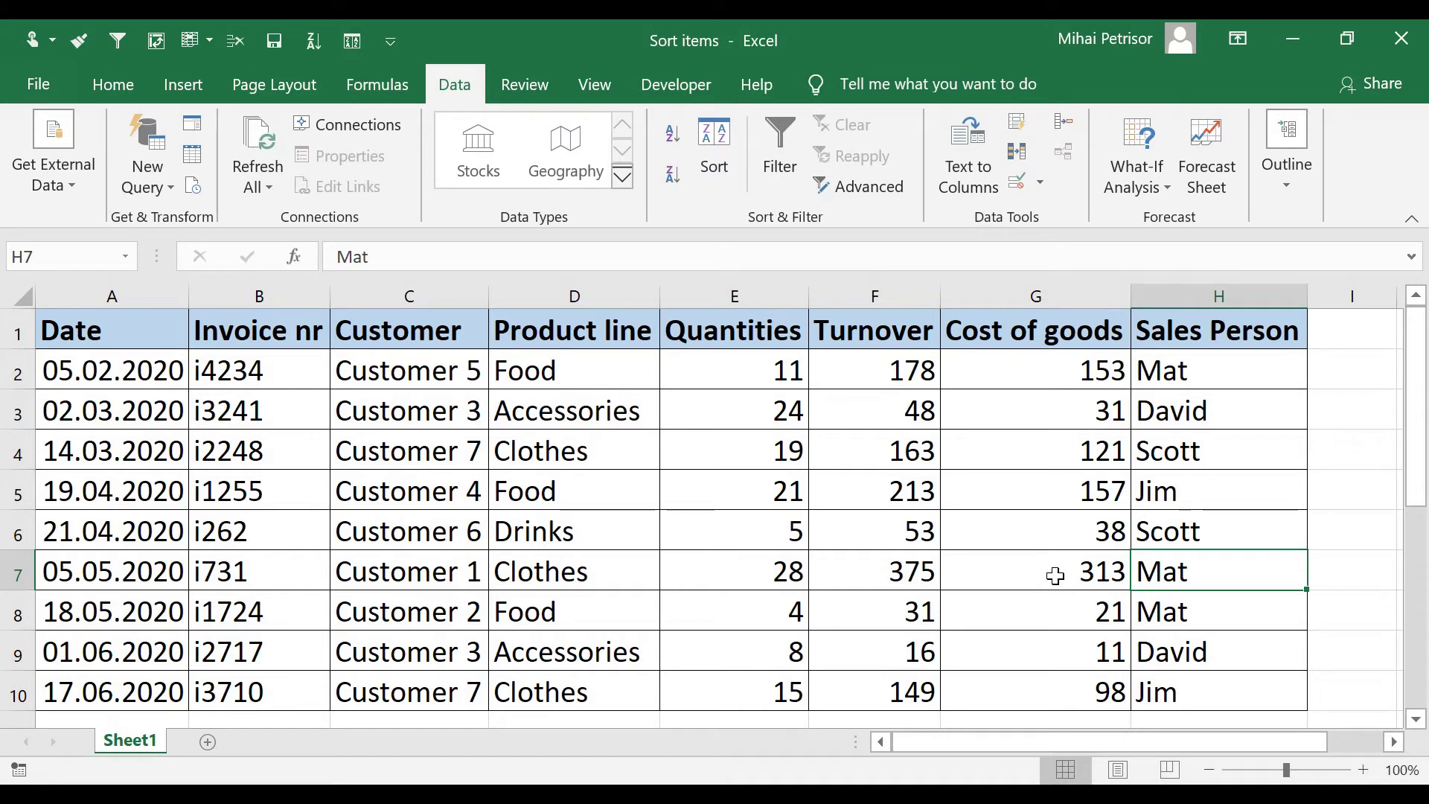
pyautogui.click(924, 575)
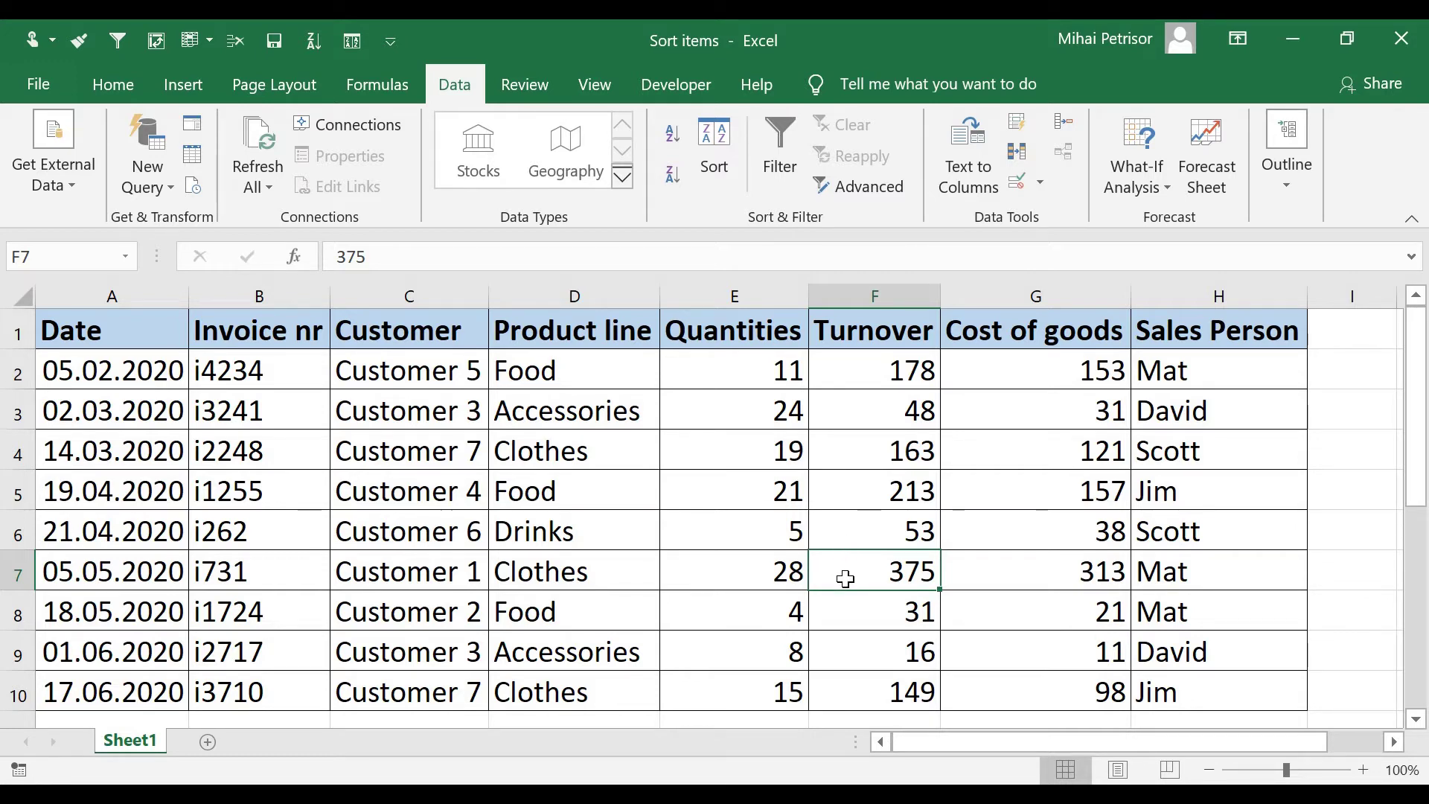
pyautogui.moveTo(1186, 572); pyautogui.dragTo(67, 567)
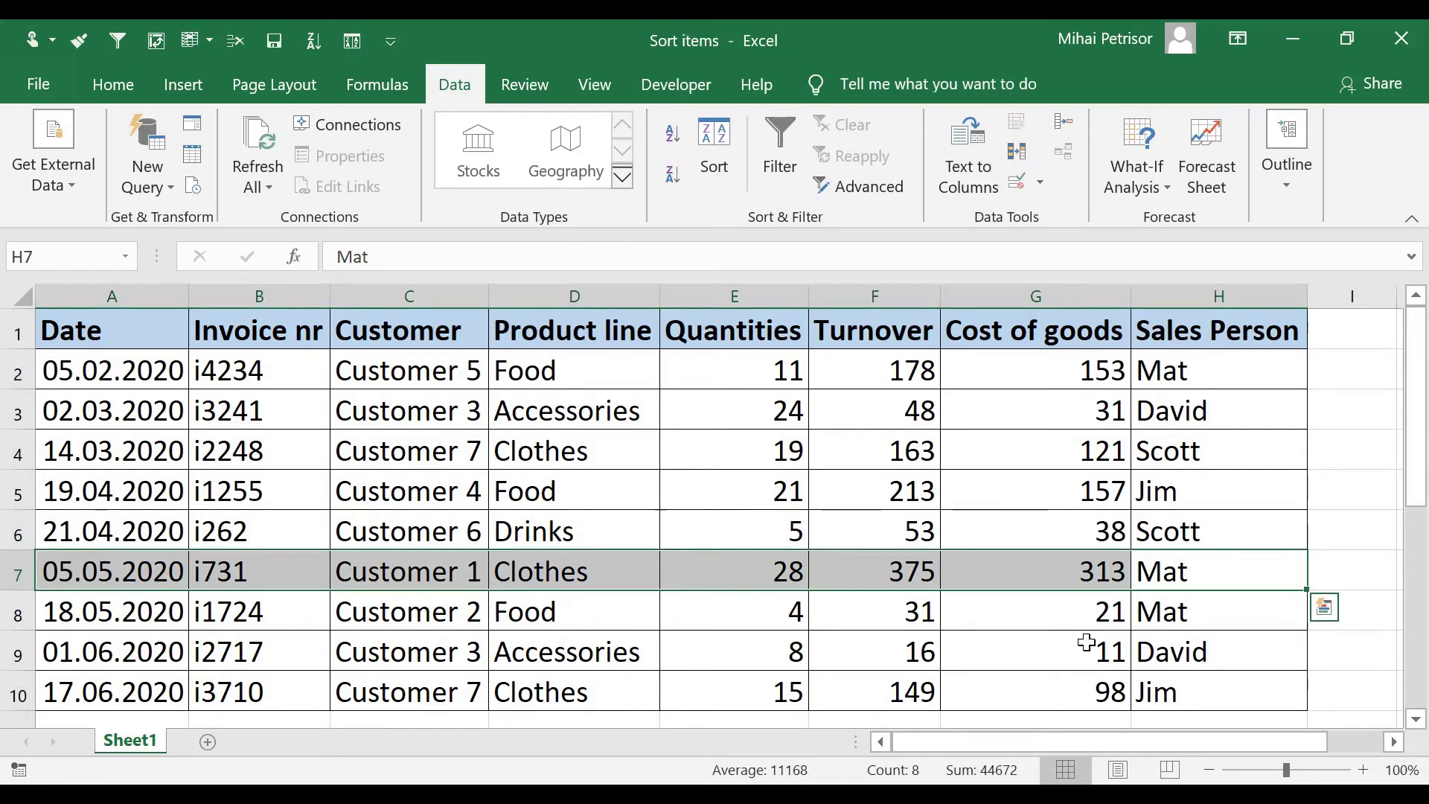
pyautogui.click(1187, 563)
pyautogui.click(440, 565)
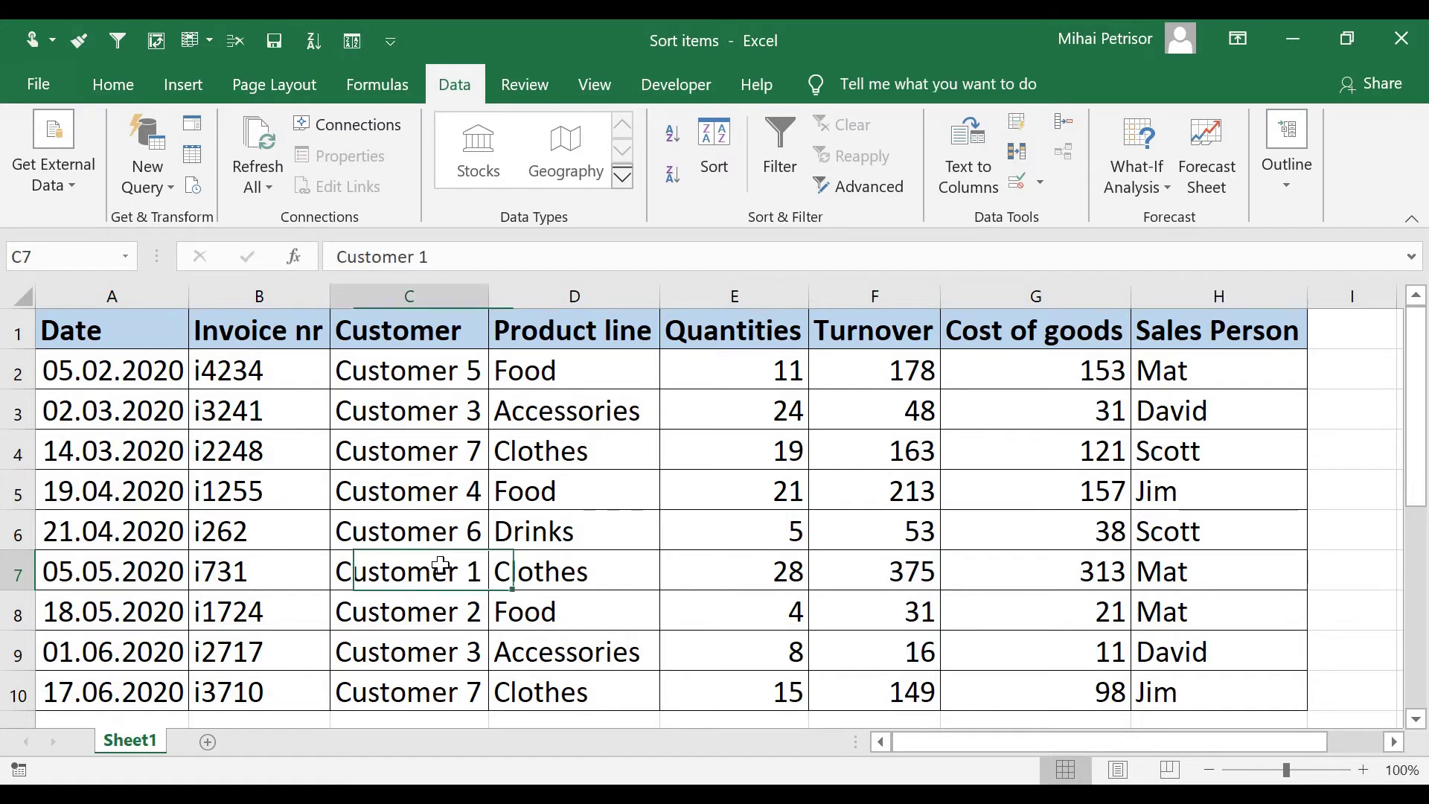
pyautogui.click(151, 574)
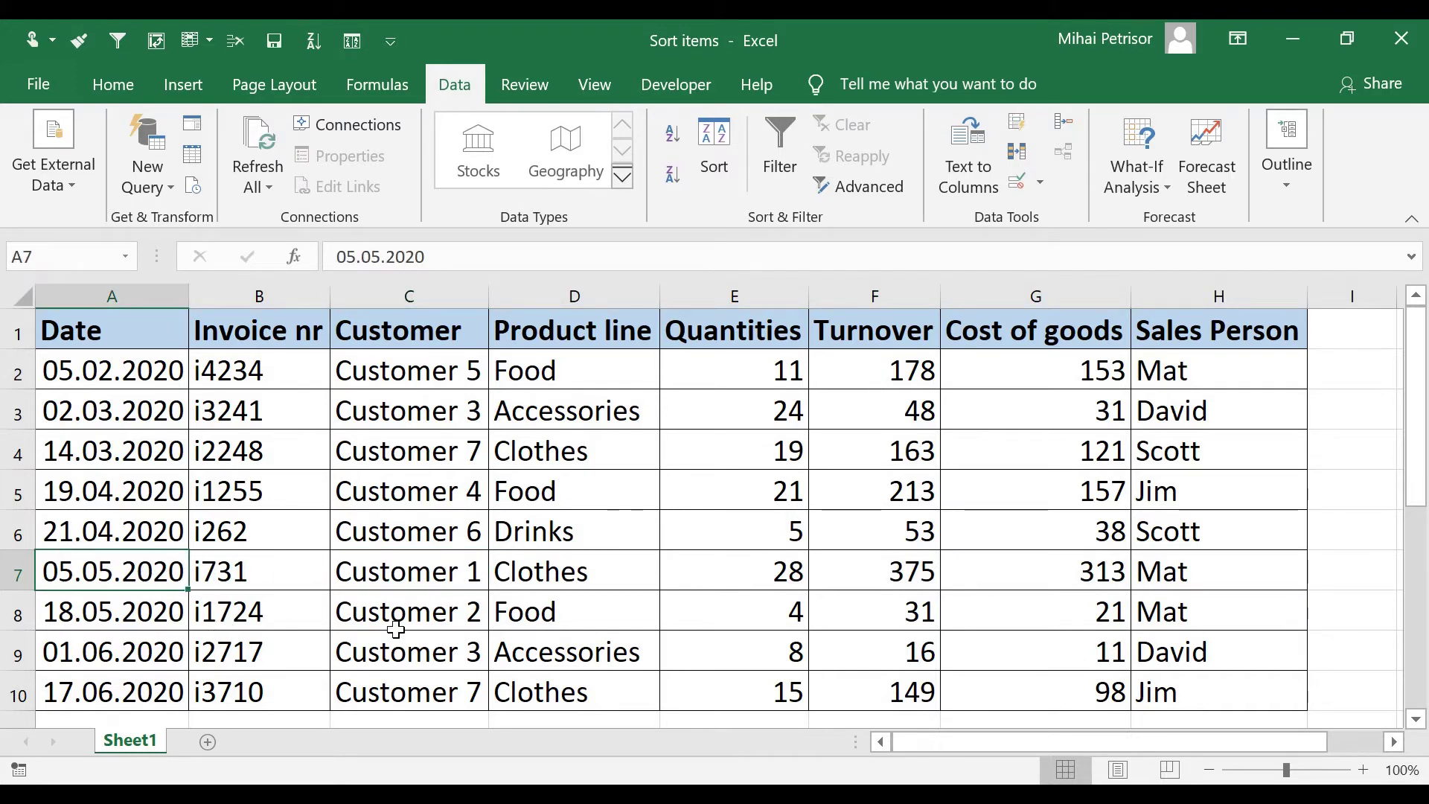
pyautogui.click(857, 570)
# - Sort the table by Turnover in descending order and check the fields of the first record
pyautogui.click(890, 467)
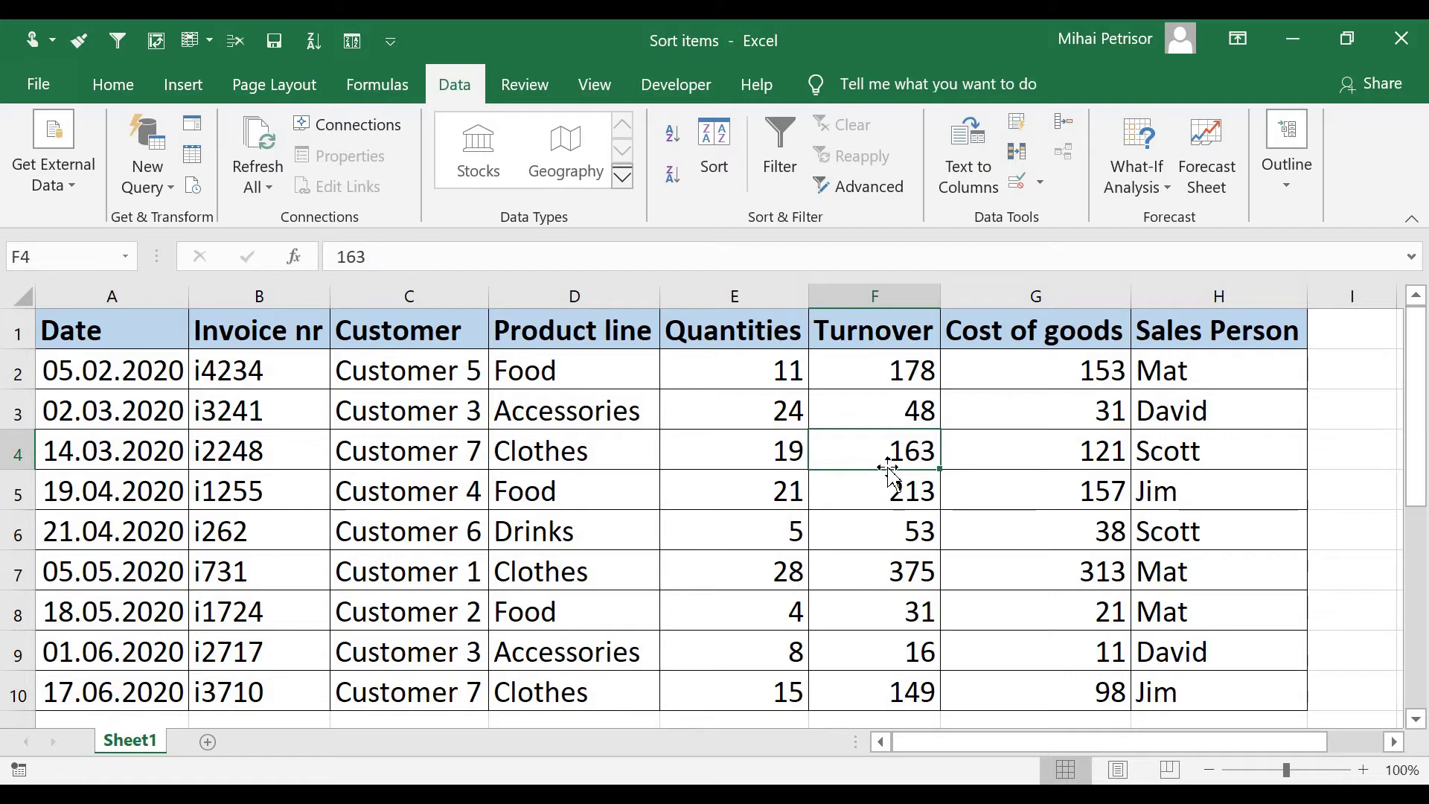
pyautogui.click(673, 174)
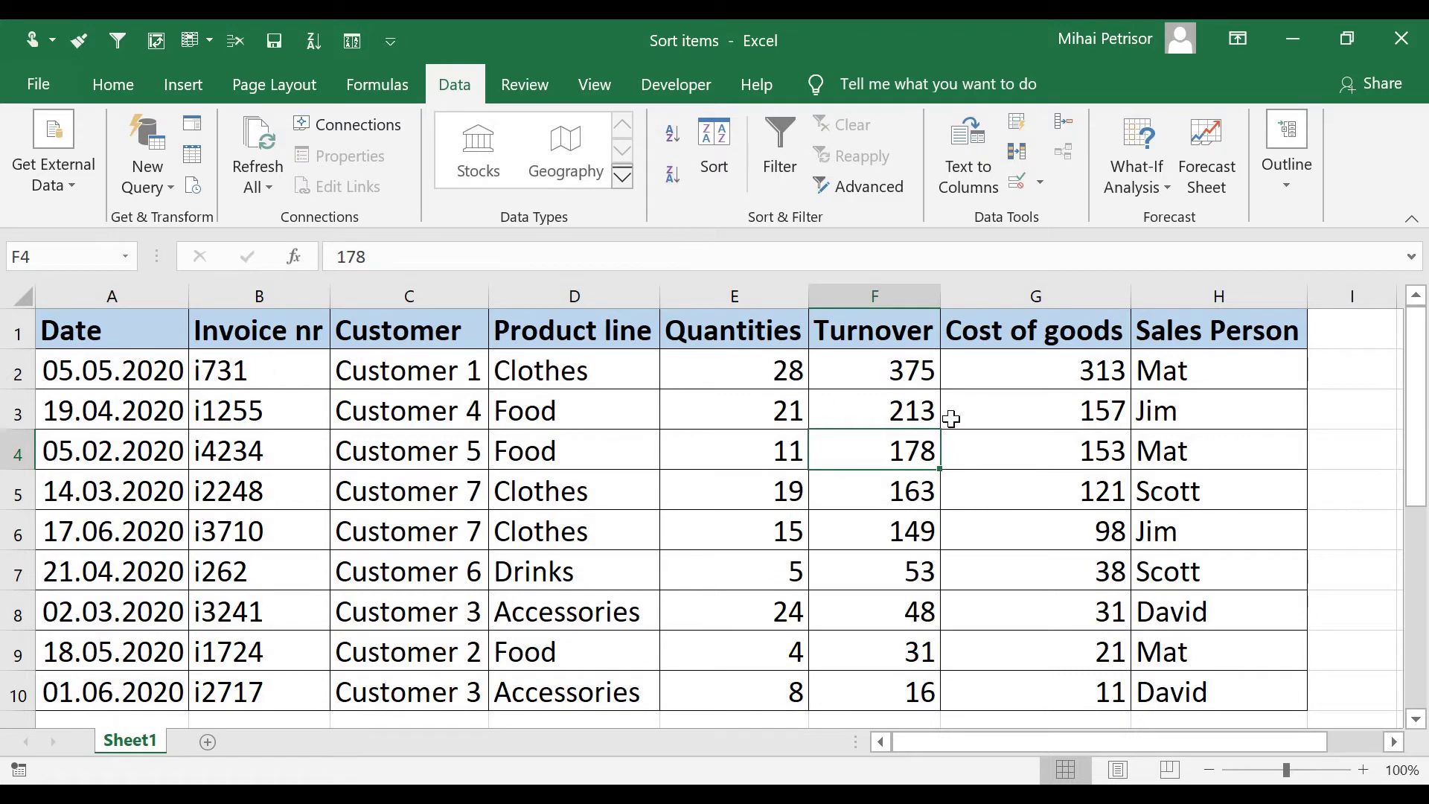
pyautogui.click(1163, 372)
pyautogui.click(260, 376)
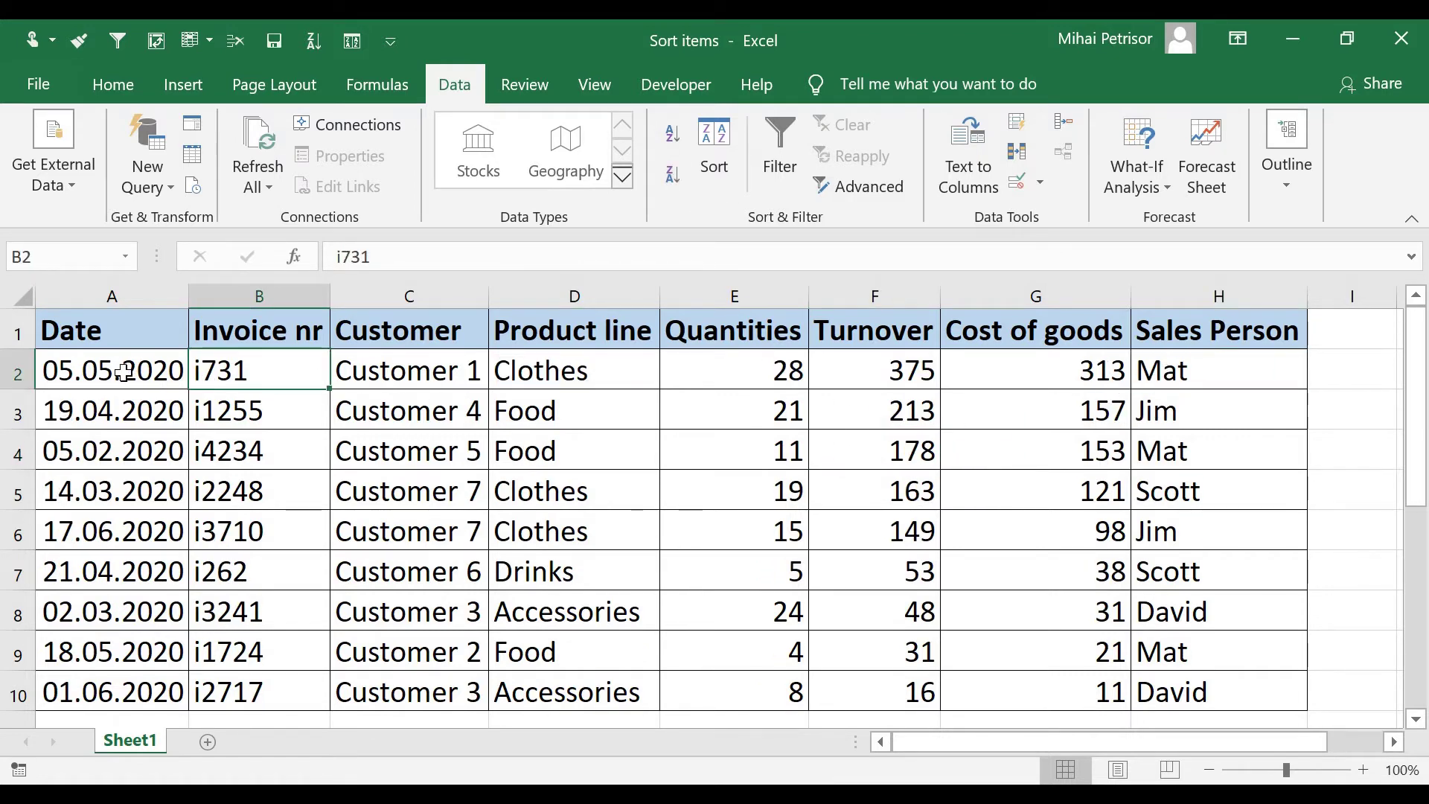
pyautogui.click(125, 372)
pyautogui.click(415, 378)
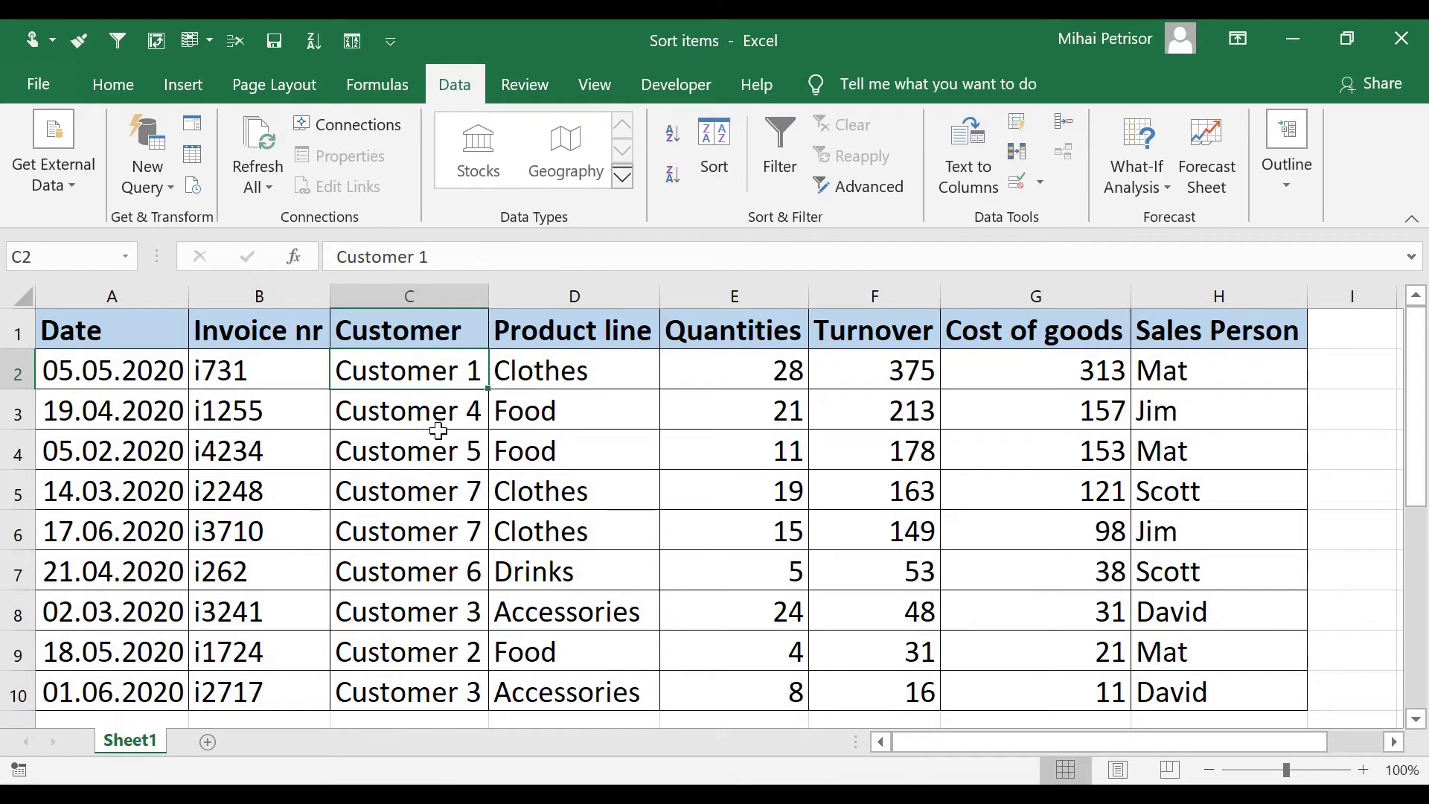
# - Sort the sales table by the Turnover column from smallest to largest
pyautogui.click(885, 379)
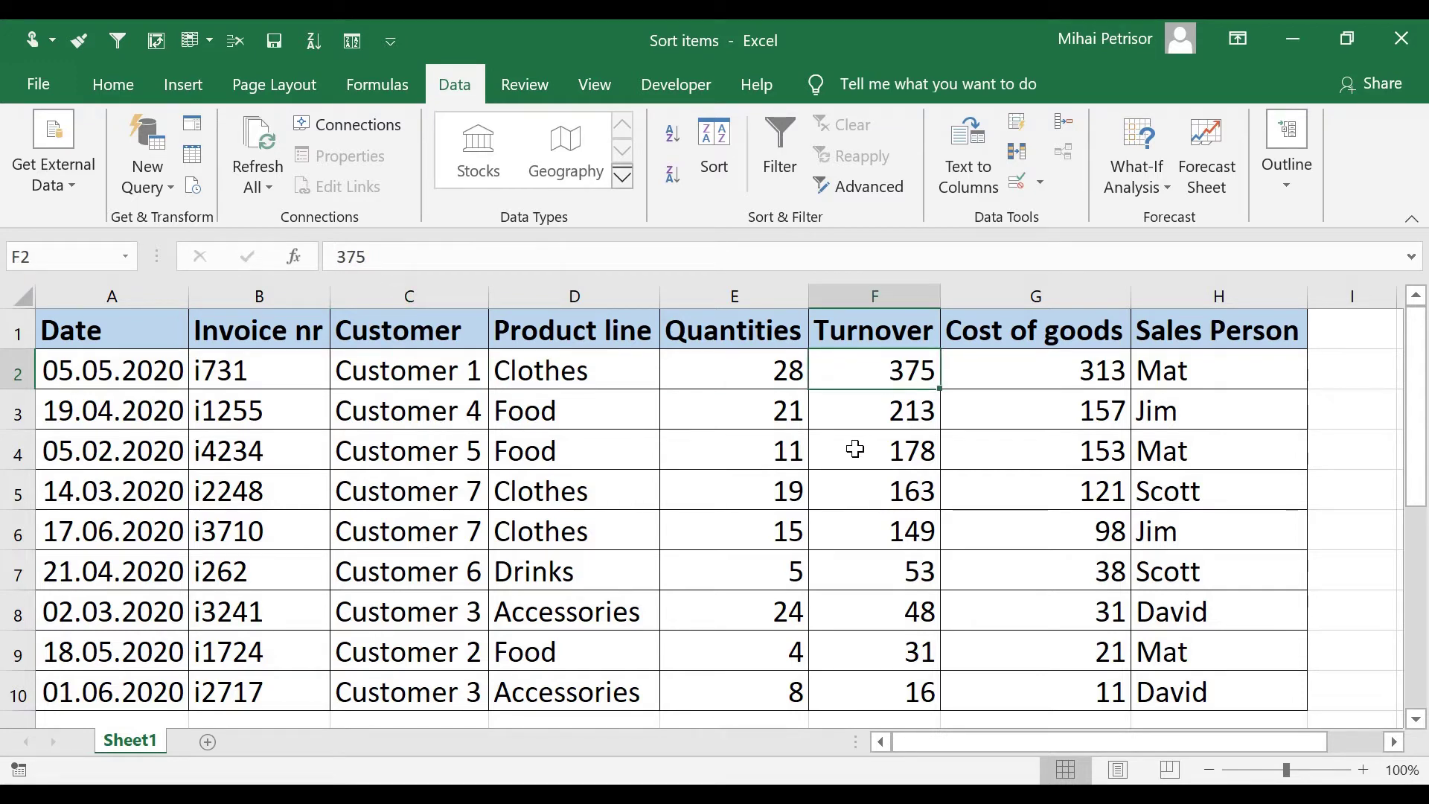
pyautogui.click(869, 427)
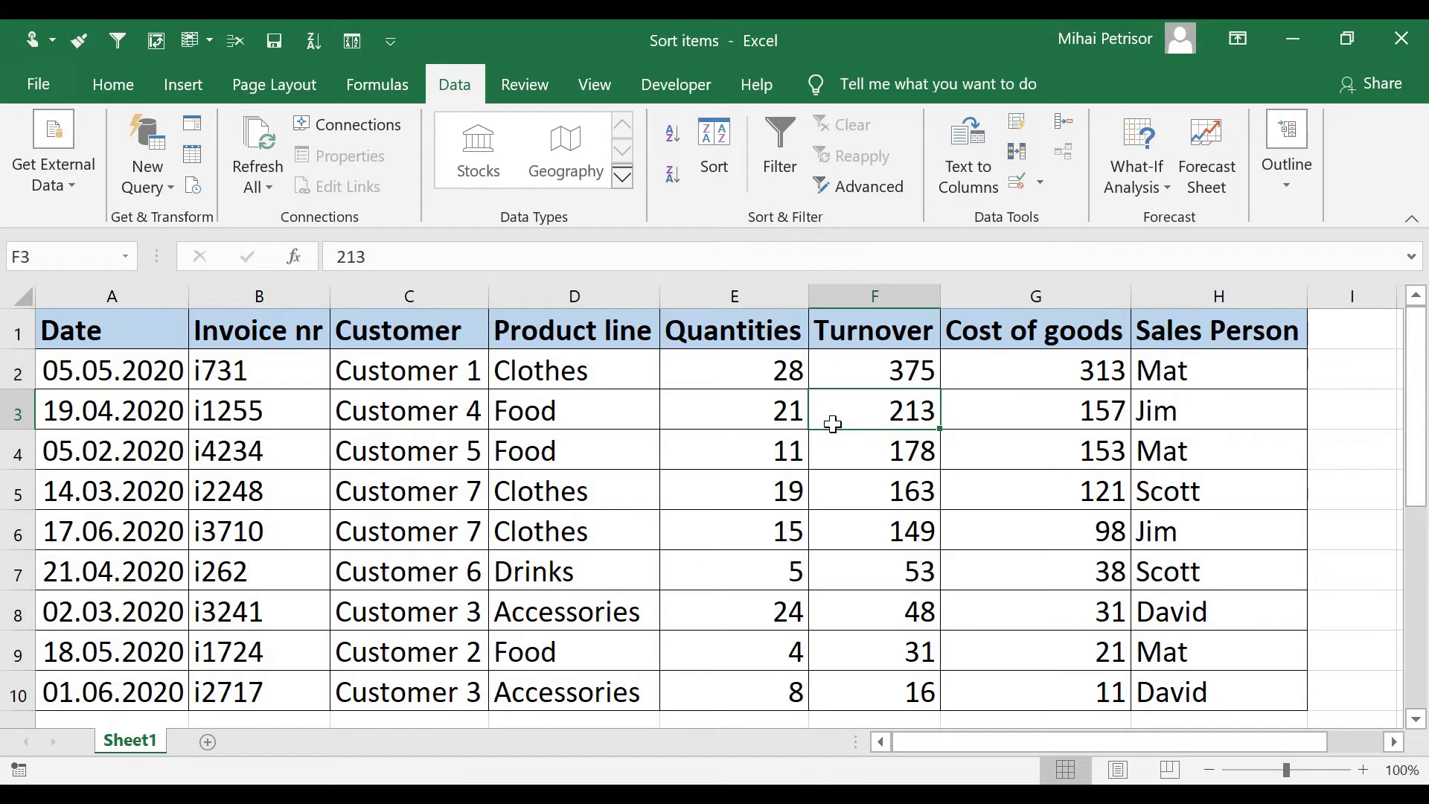
pyautogui.click(679, 152)
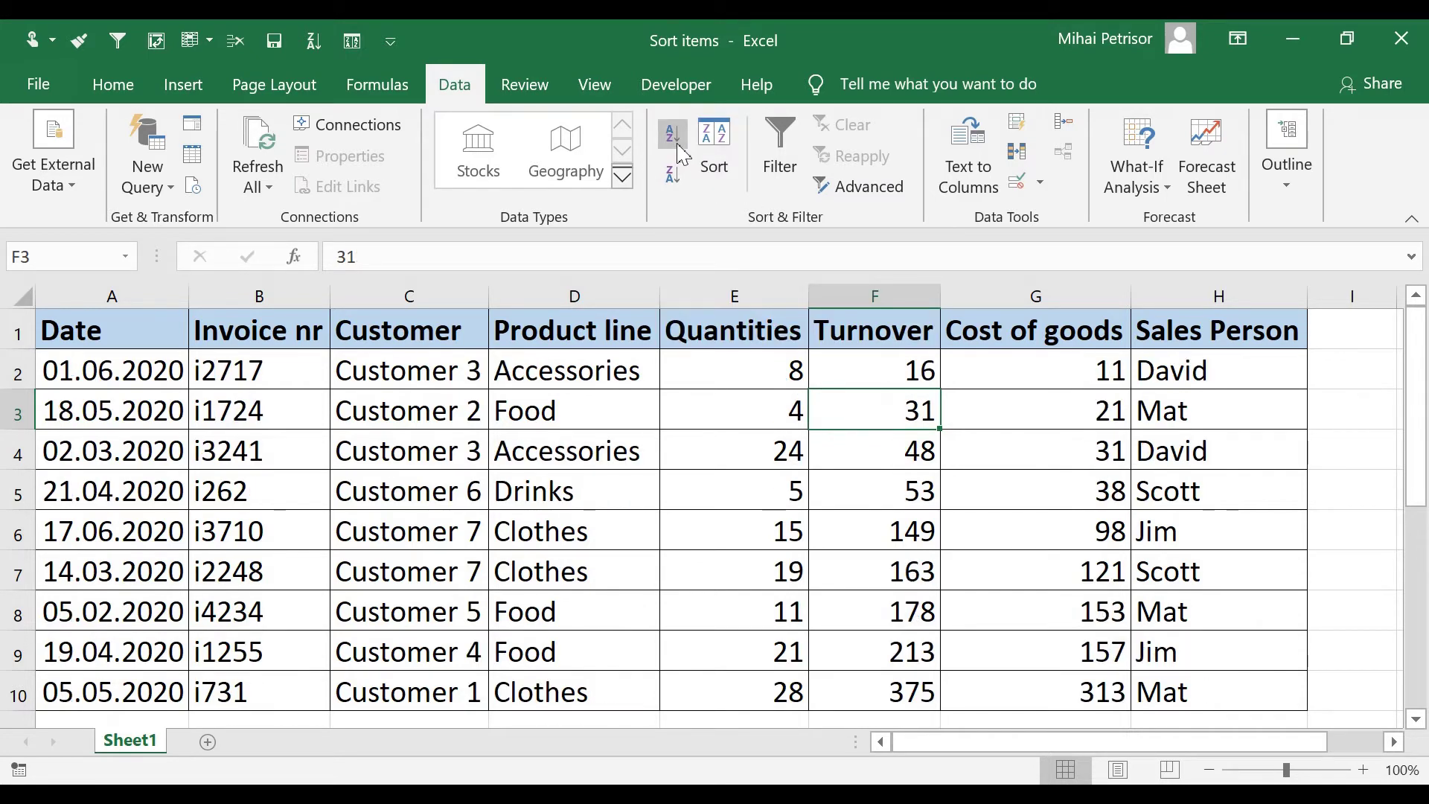
# - Sort the table by Turnover on cell values from largest to smallest, using the custom Sort settings
pyautogui.click(879, 375)
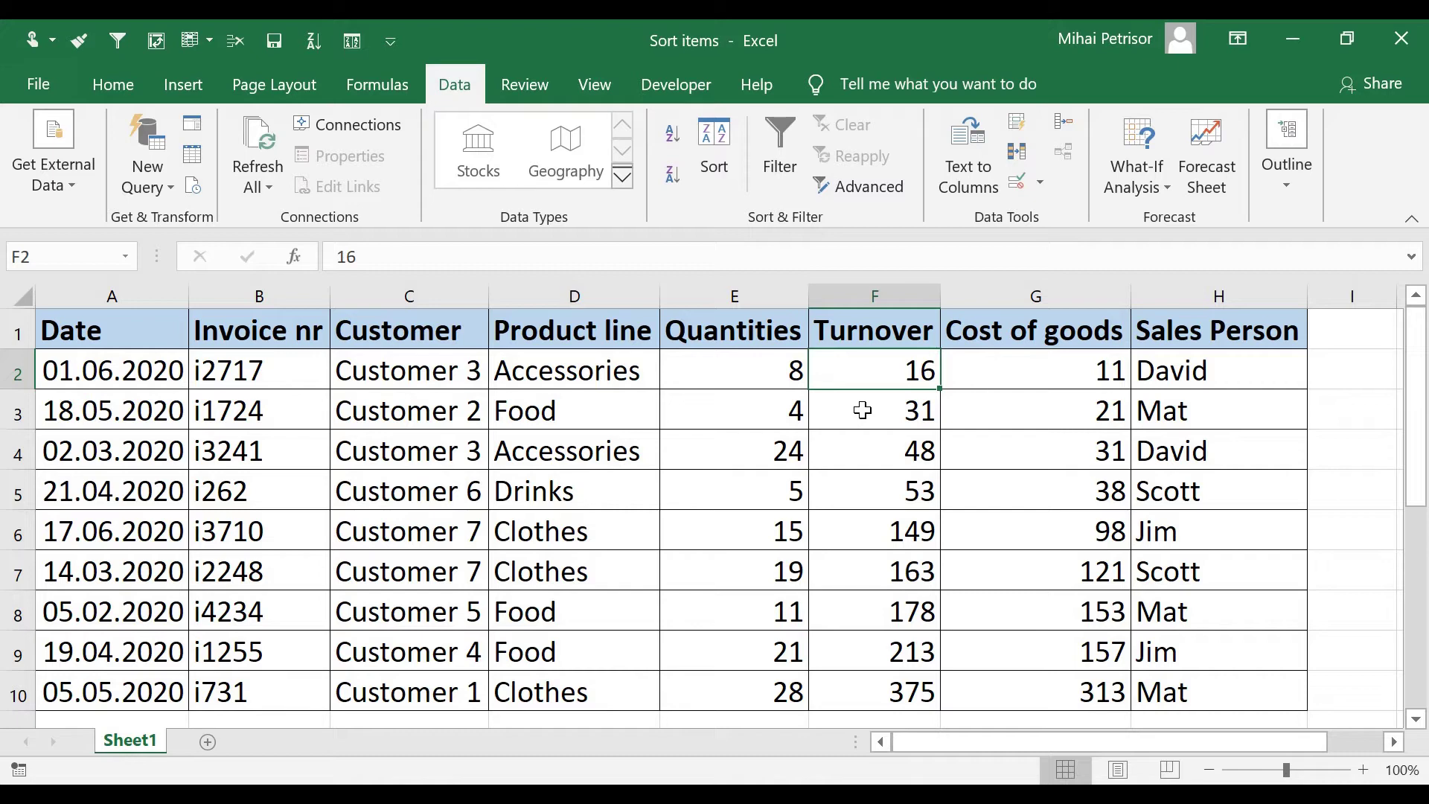
pyautogui.click(711, 145)
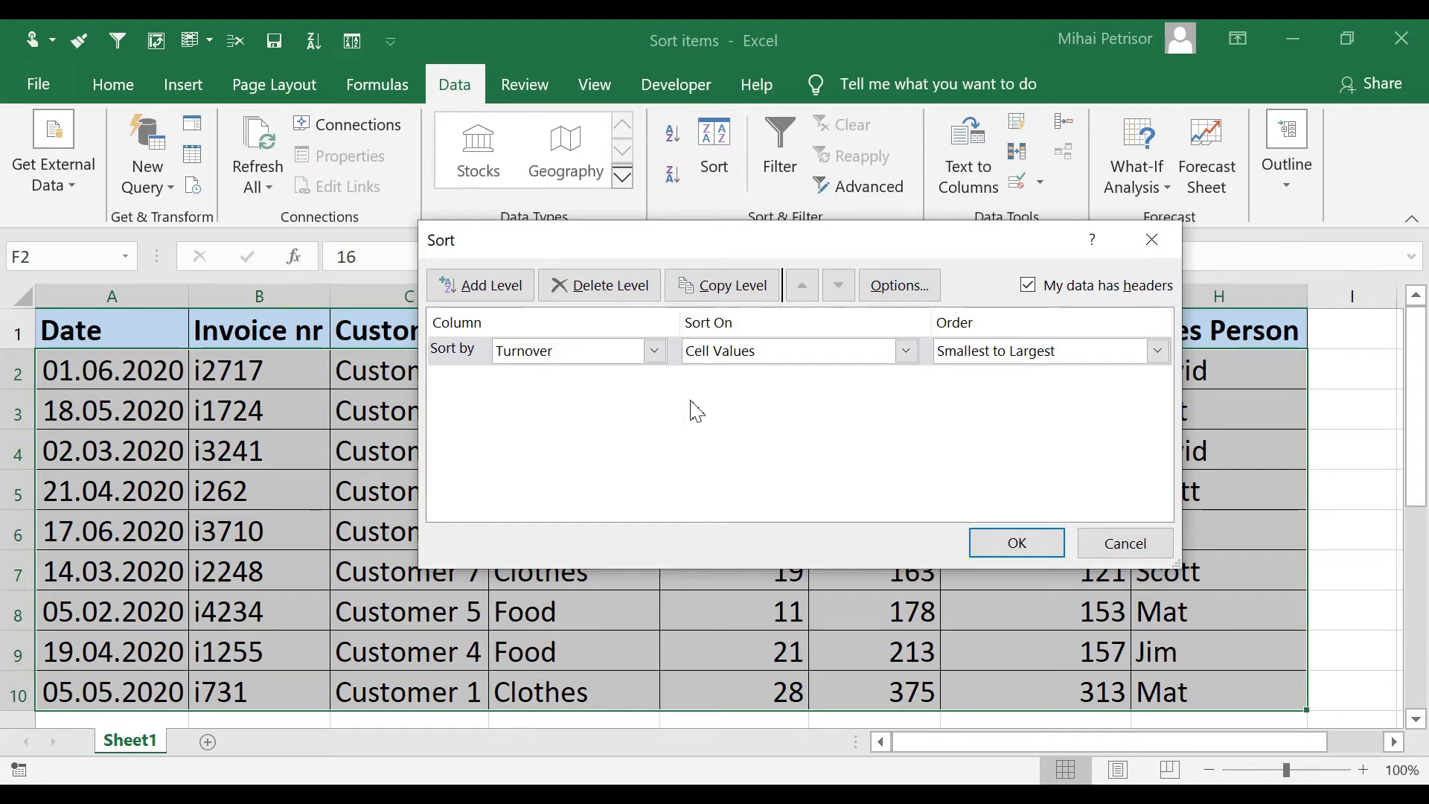
pyautogui.click(463, 351)
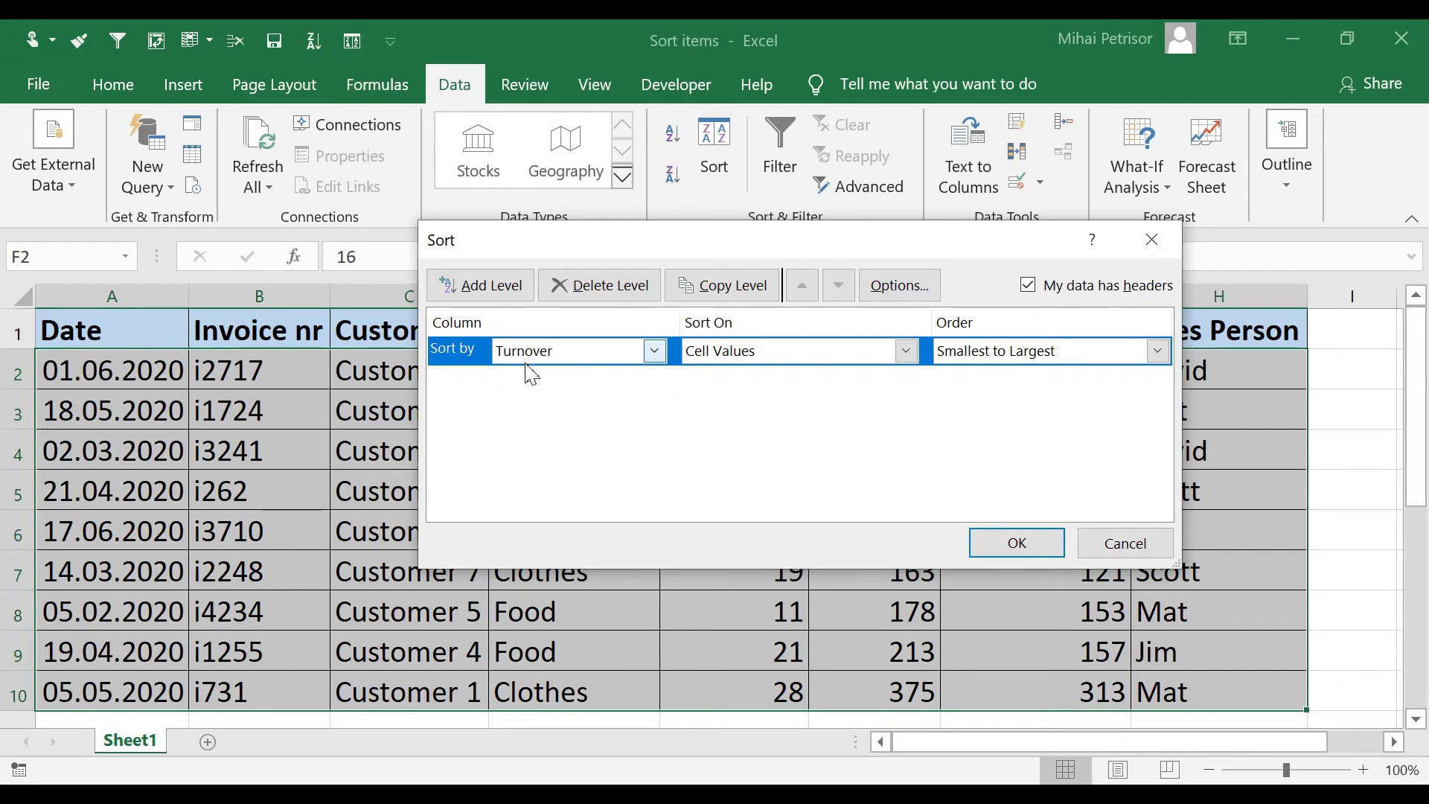
pyautogui.click(1169, 357)
pyautogui.click(1088, 395)
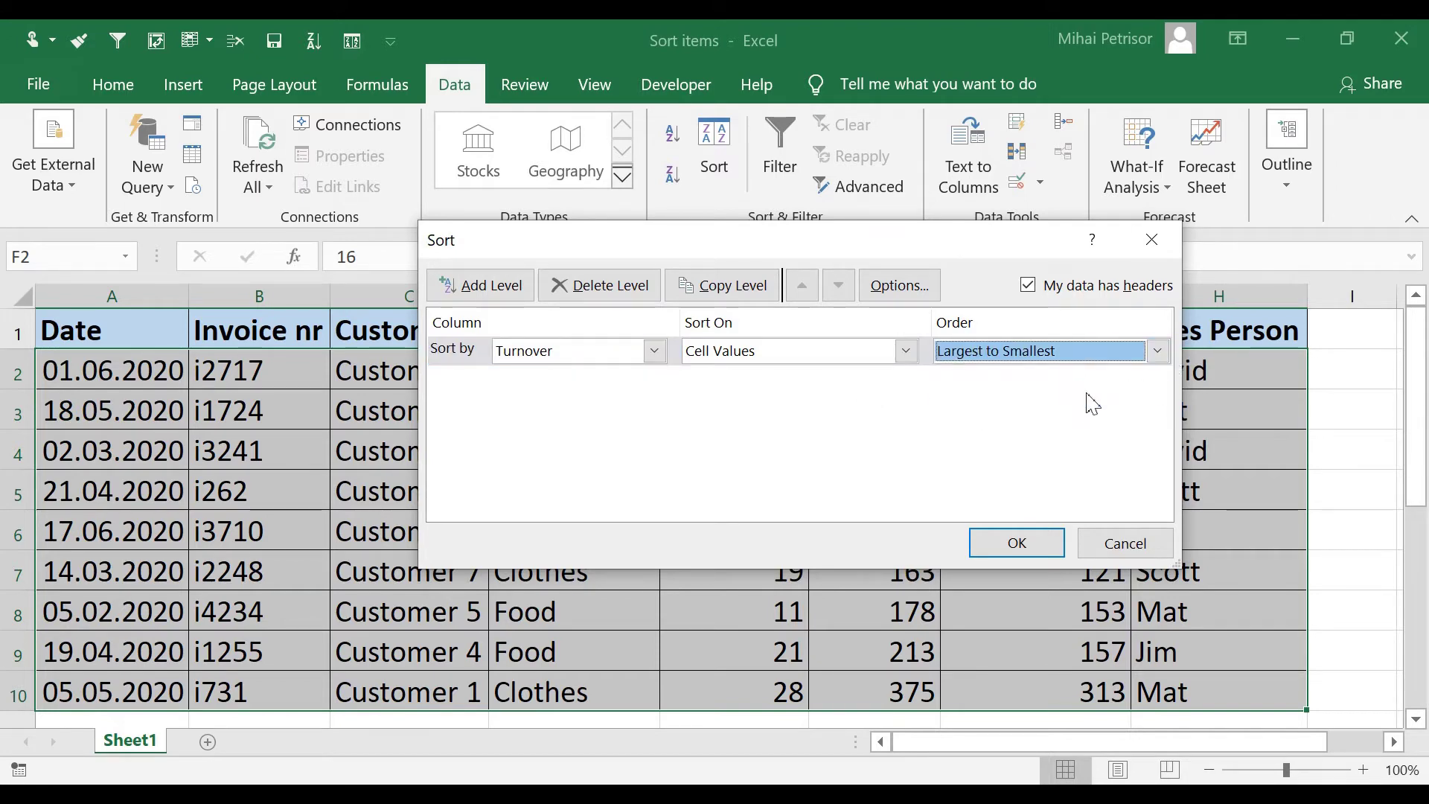
pyautogui.click(1030, 545)
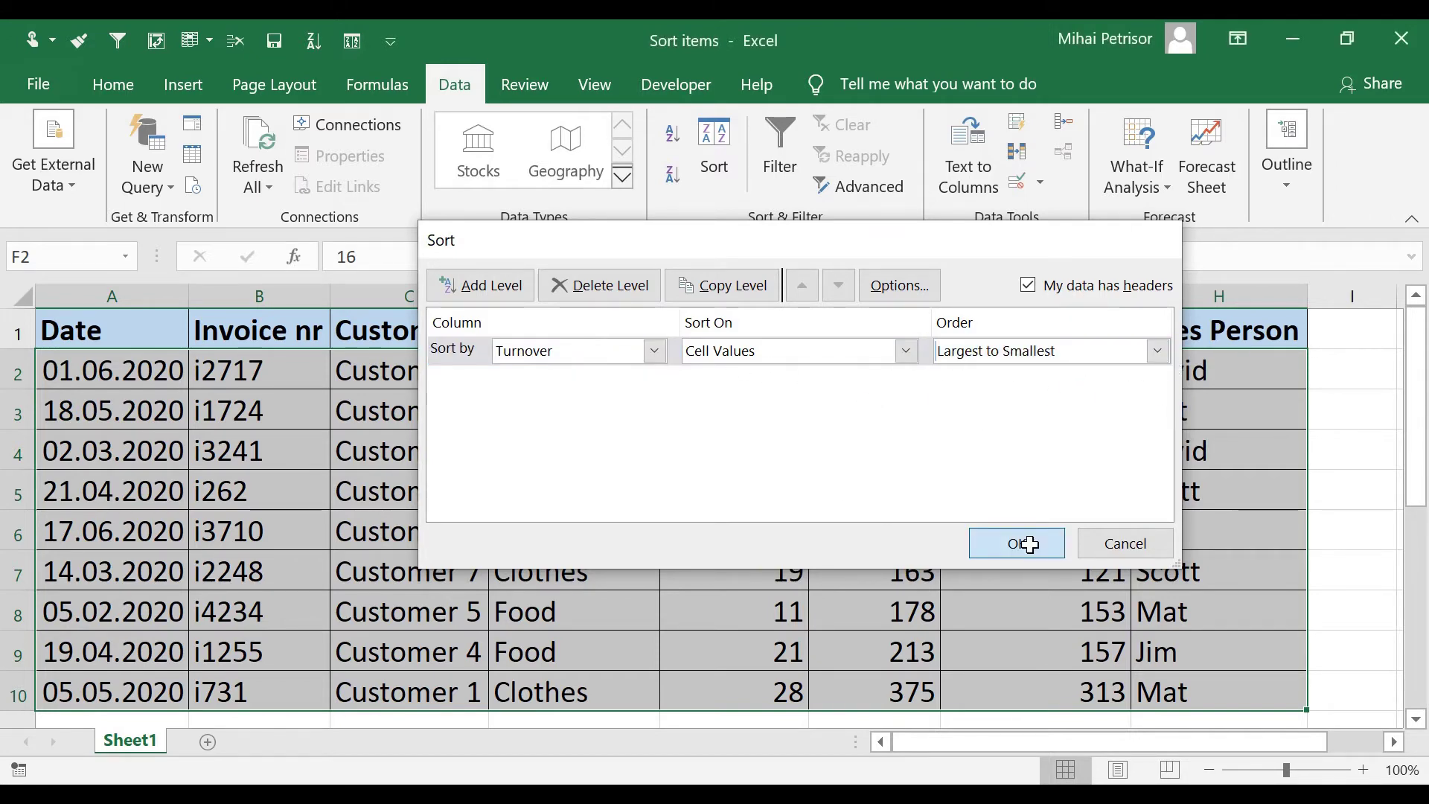
# - Add a second sort level by Date on cell values, newest to oldest, below the Turnover level and apply the sort
pyautogui.click(716, 153)
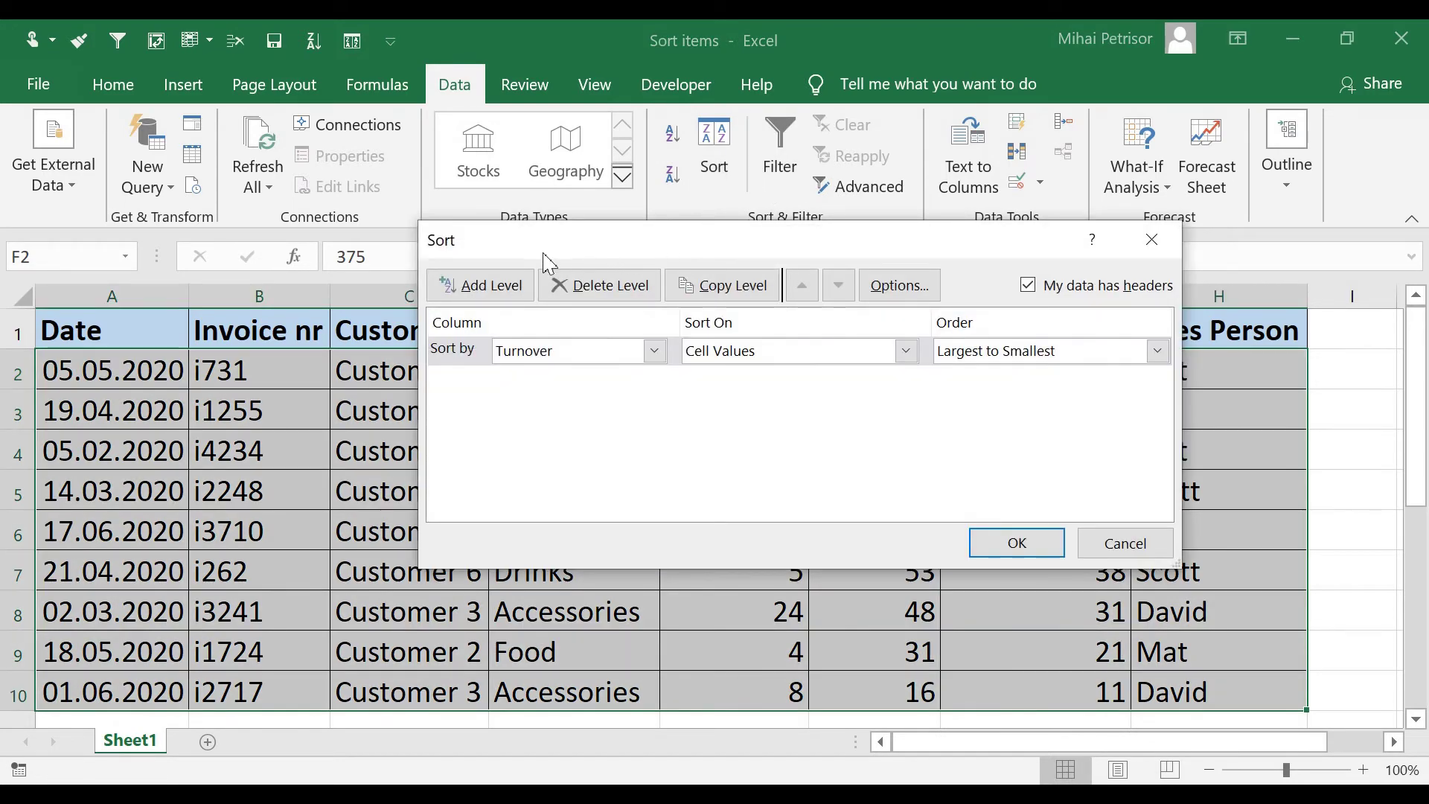
pyautogui.click(481, 287)
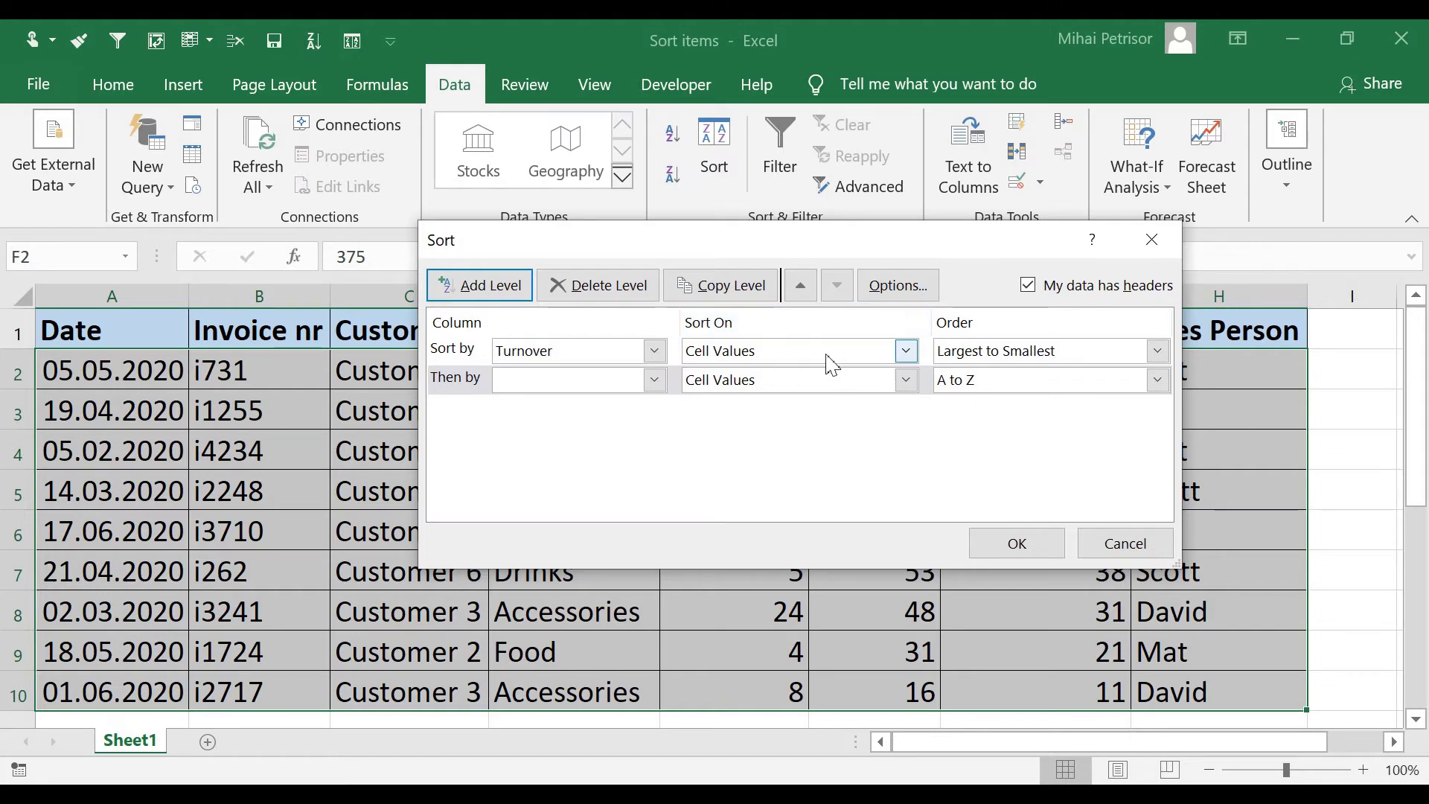
pyautogui.click(906, 350)
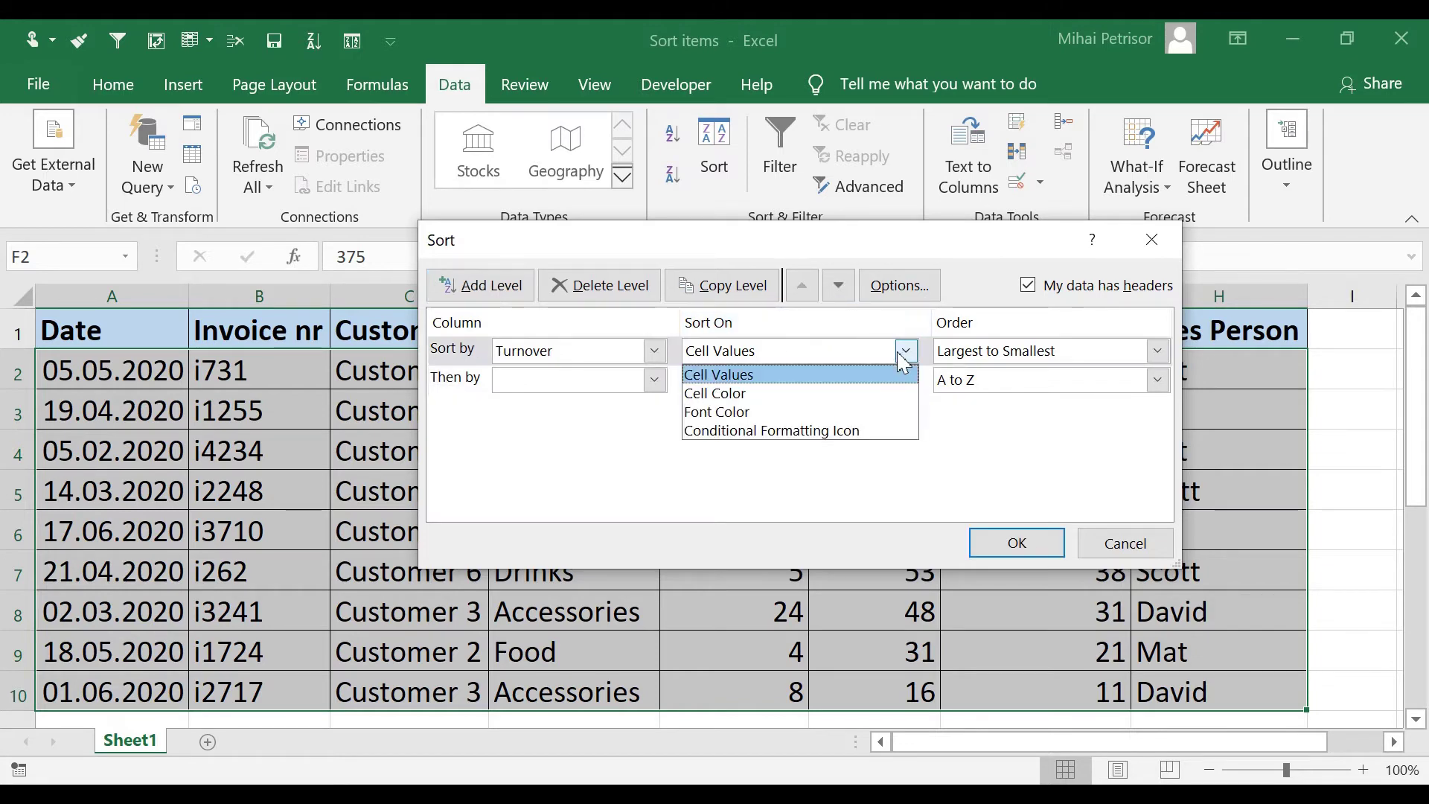
pyautogui.click(769, 375)
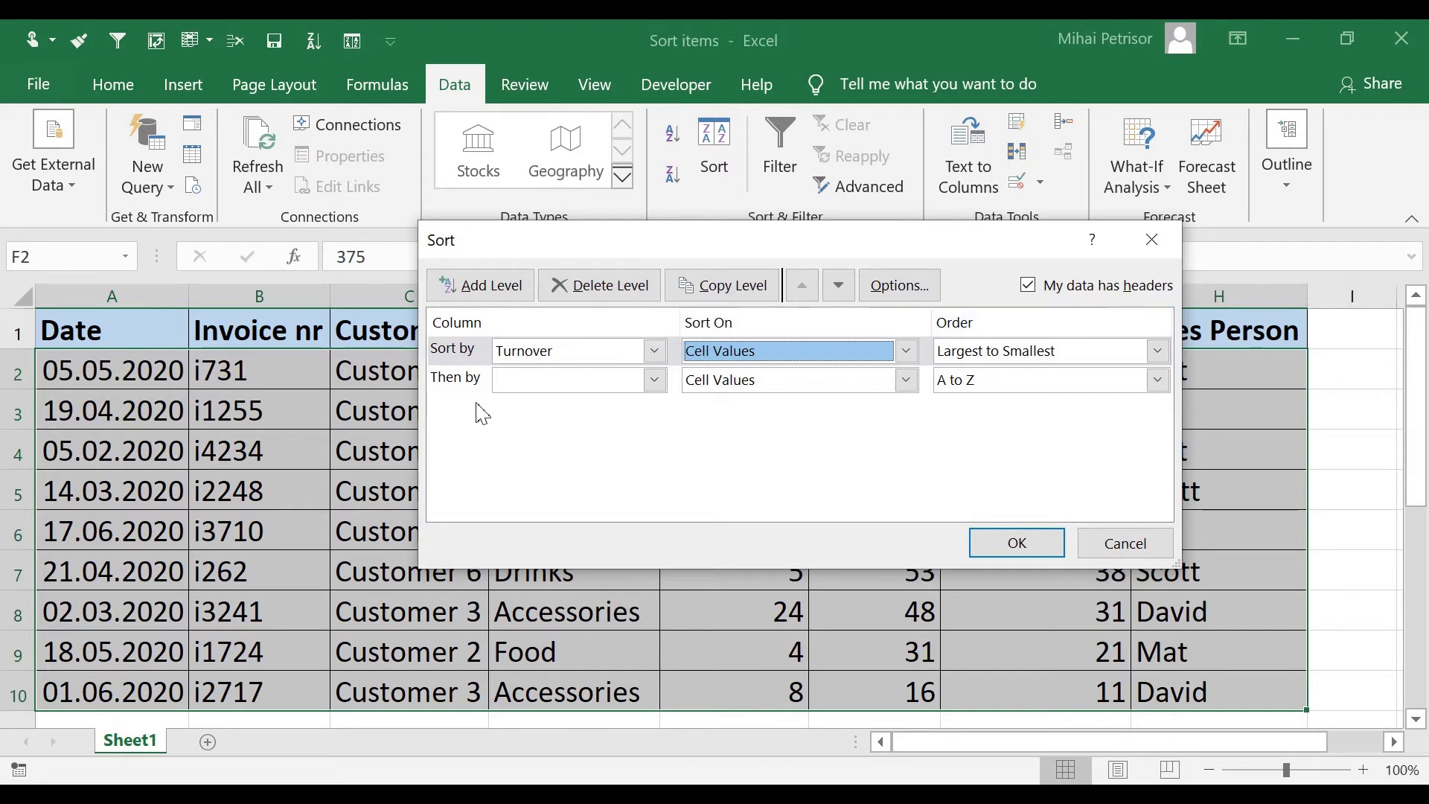
pyautogui.click(665, 381)
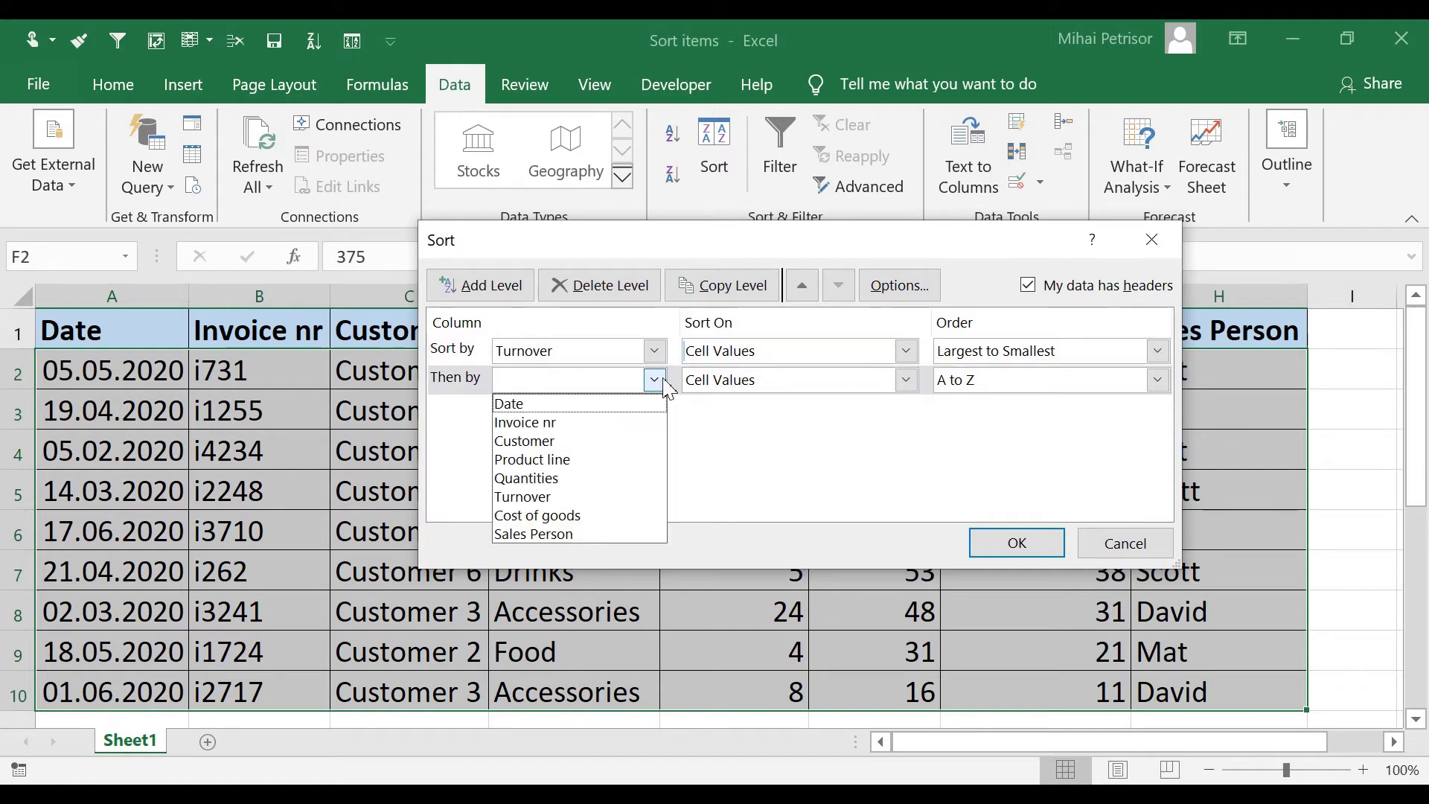
pyautogui.click(619, 402)
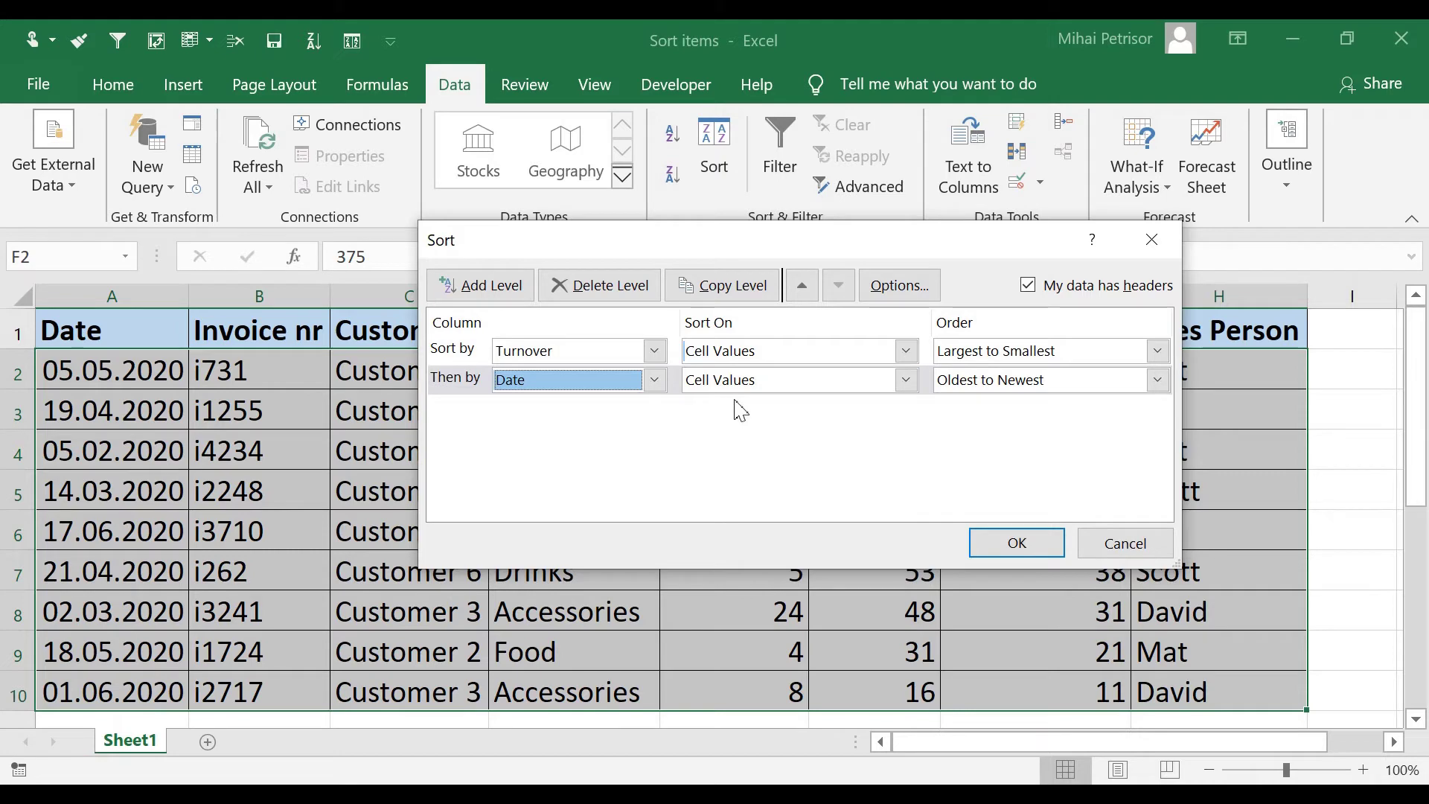
pyautogui.click(1157, 380)
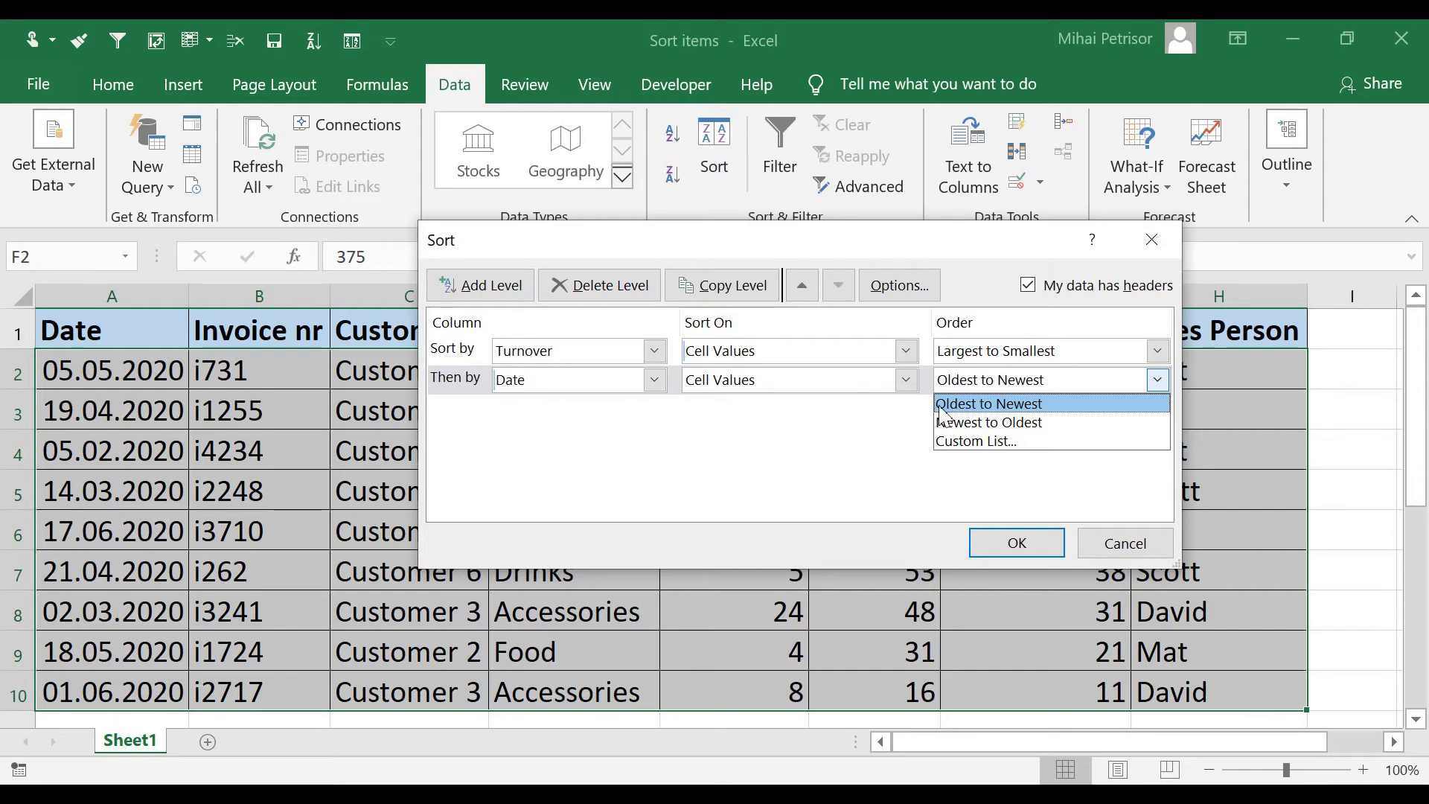
pyautogui.click(1051, 426)
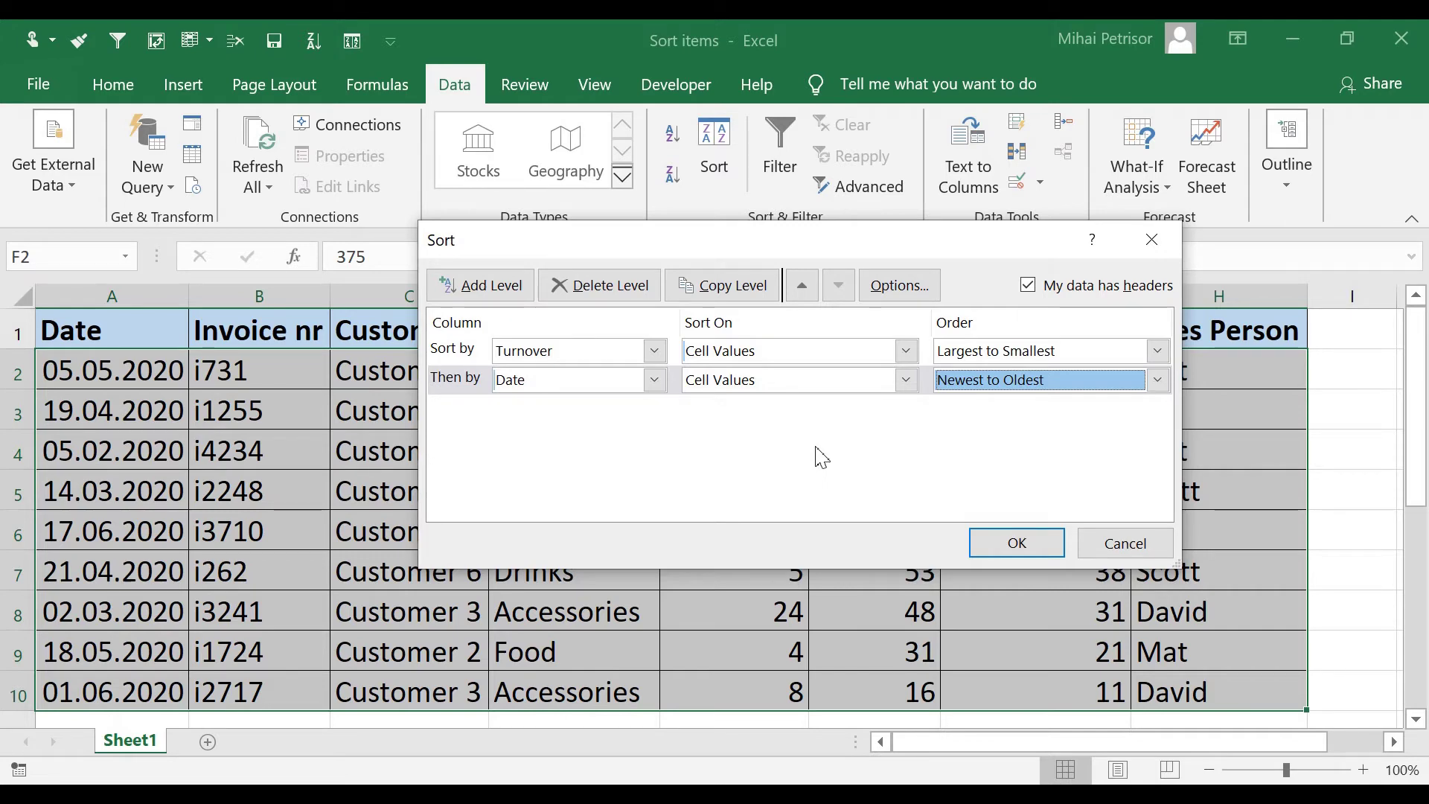
pyautogui.click(1017, 544)
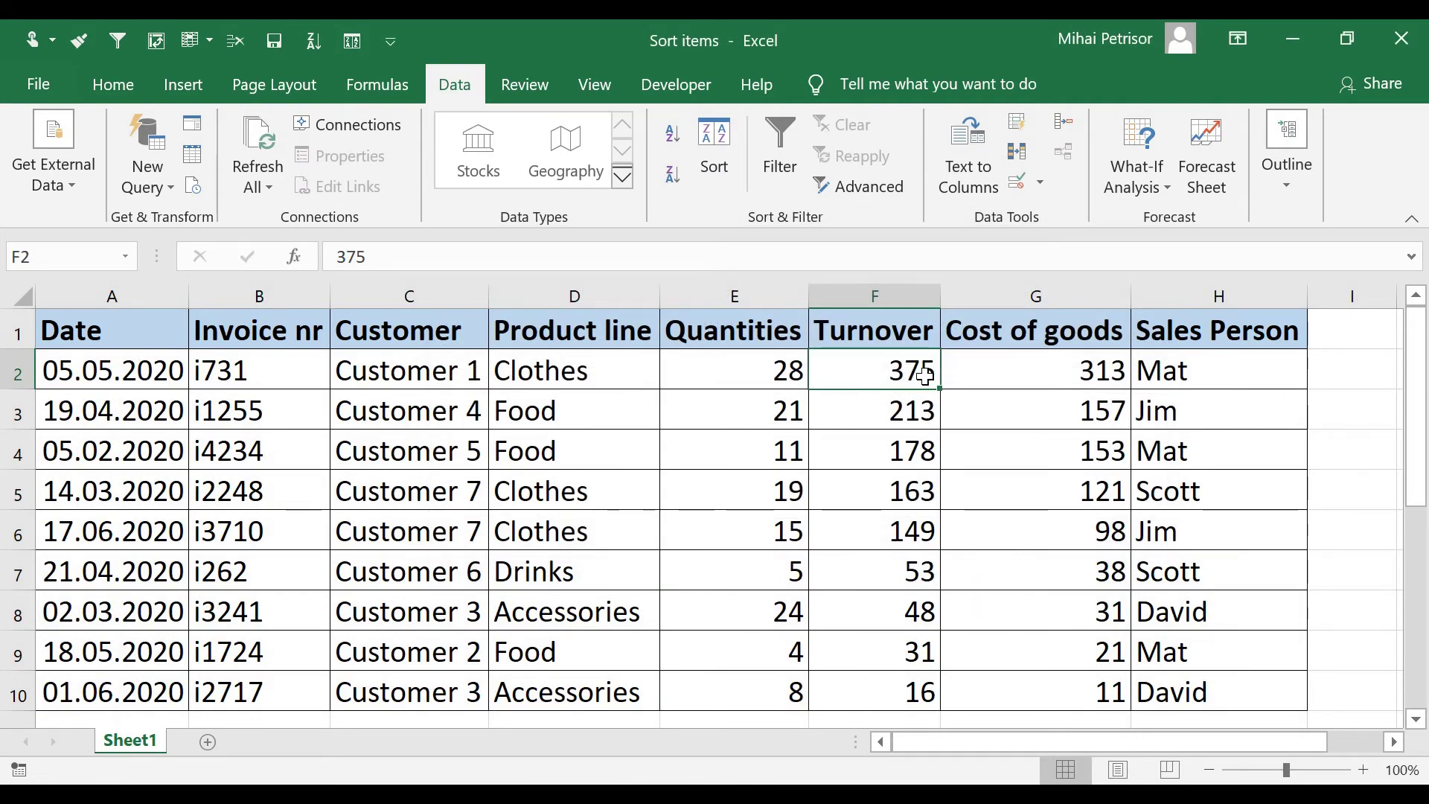
# - Compare the order of the Date column with the Turnover values across the sorted records
pyautogui.click(128, 460)
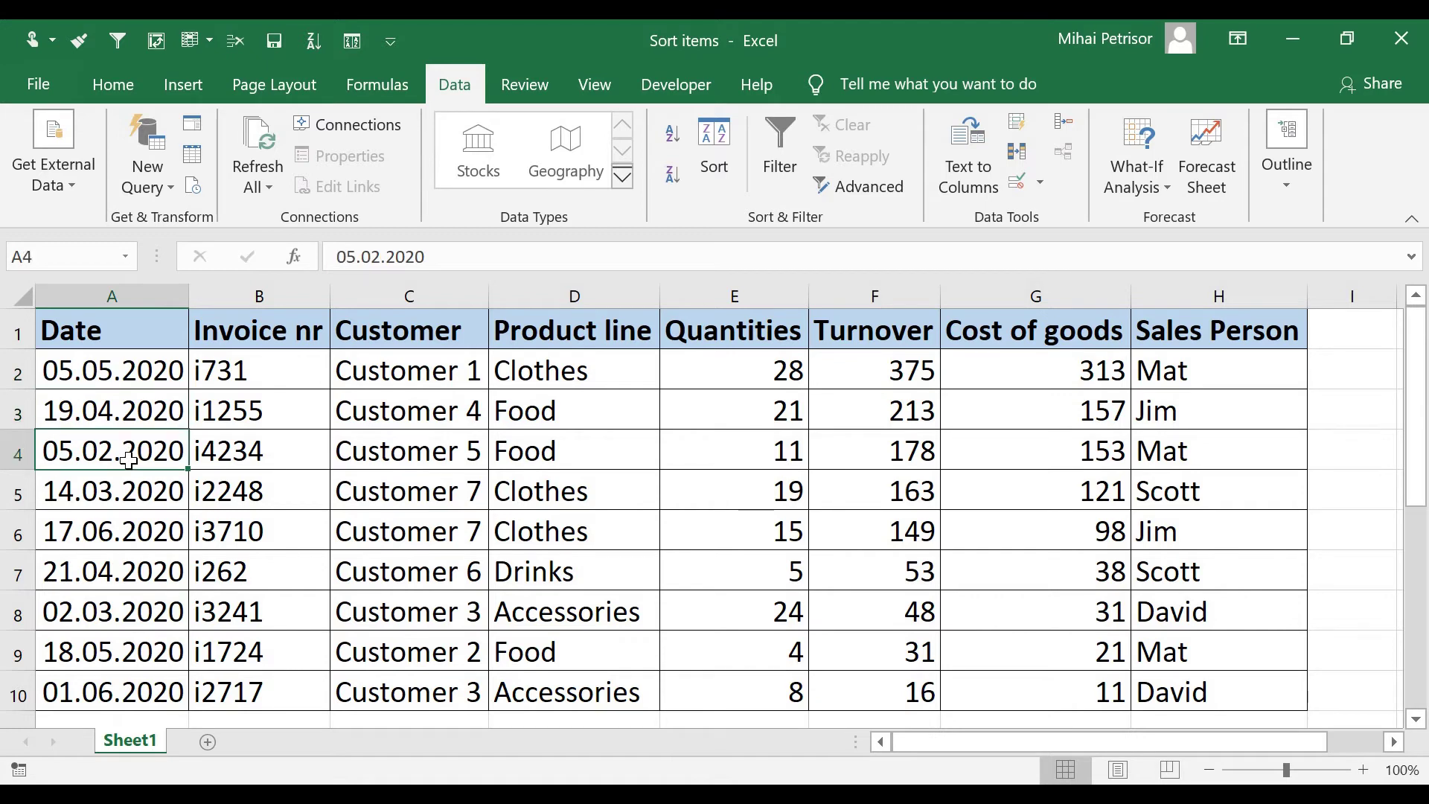
pyautogui.click(897, 440)
pyautogui.click(149, 494)
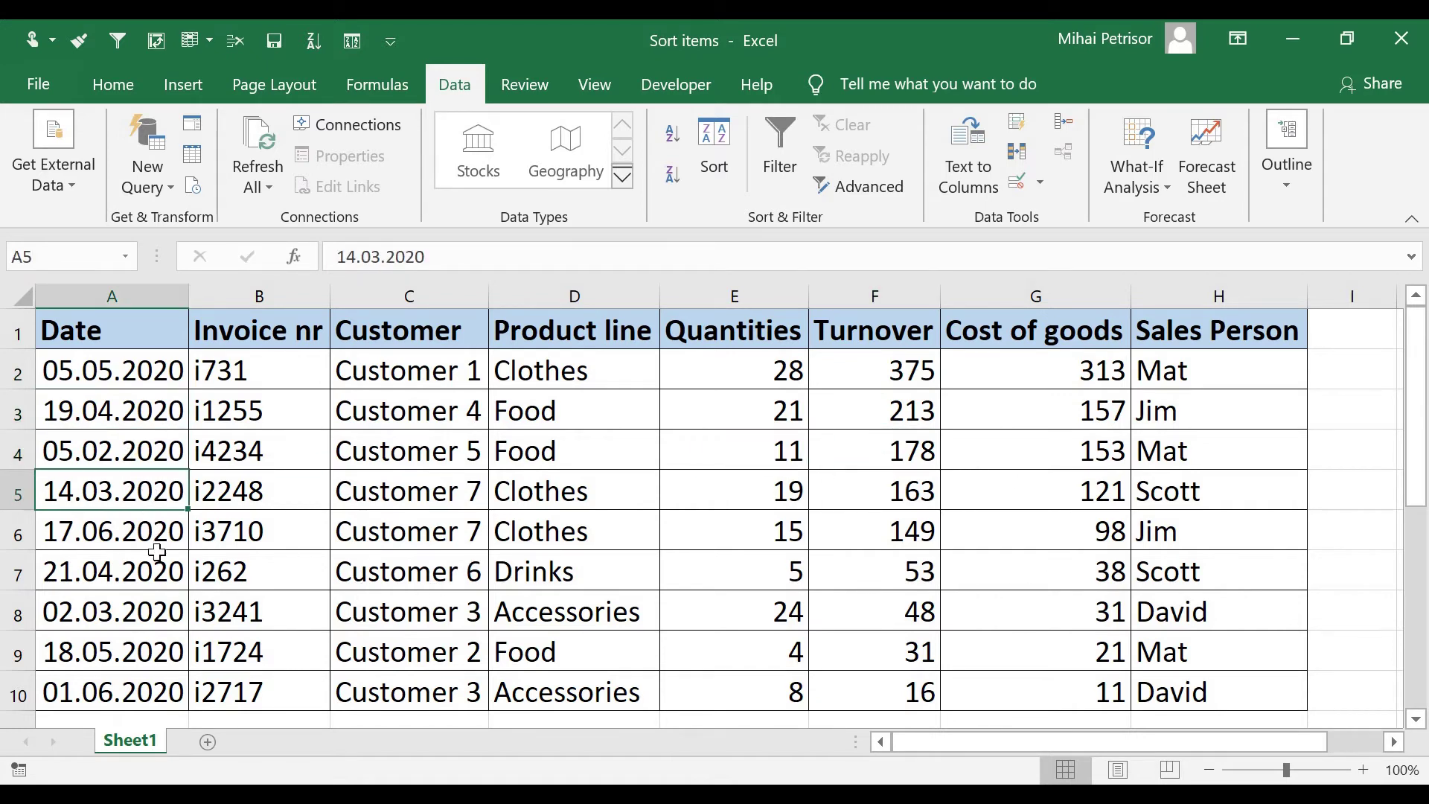
pyautogui.click(147, 533)
pyautogui.click(151, 584)
pyautogui.scroll(-1, 152, 599)
pyautogui.scroll(1, 153, 599)
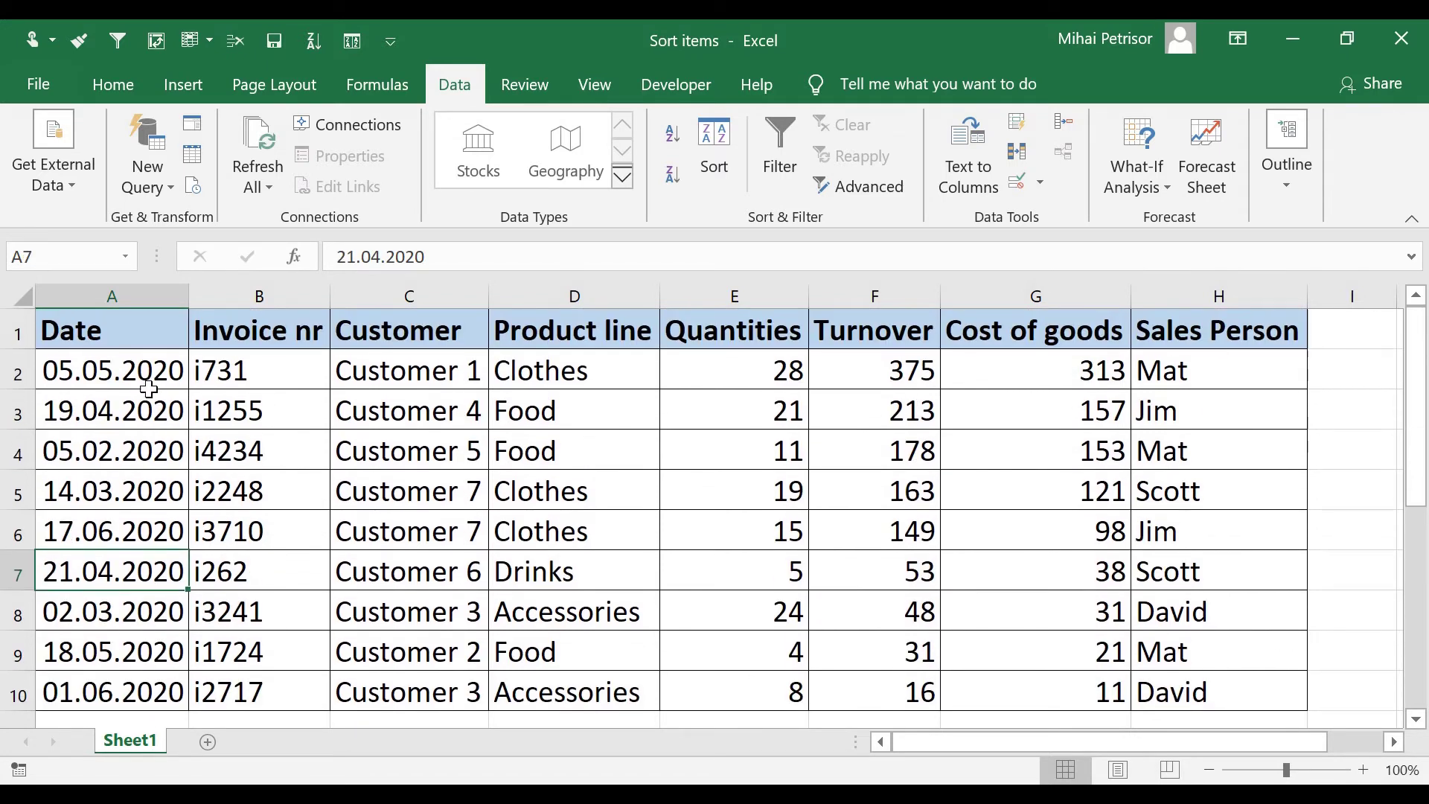
pyautogui.click(149, 385)
pyautogui.click(915, 369)
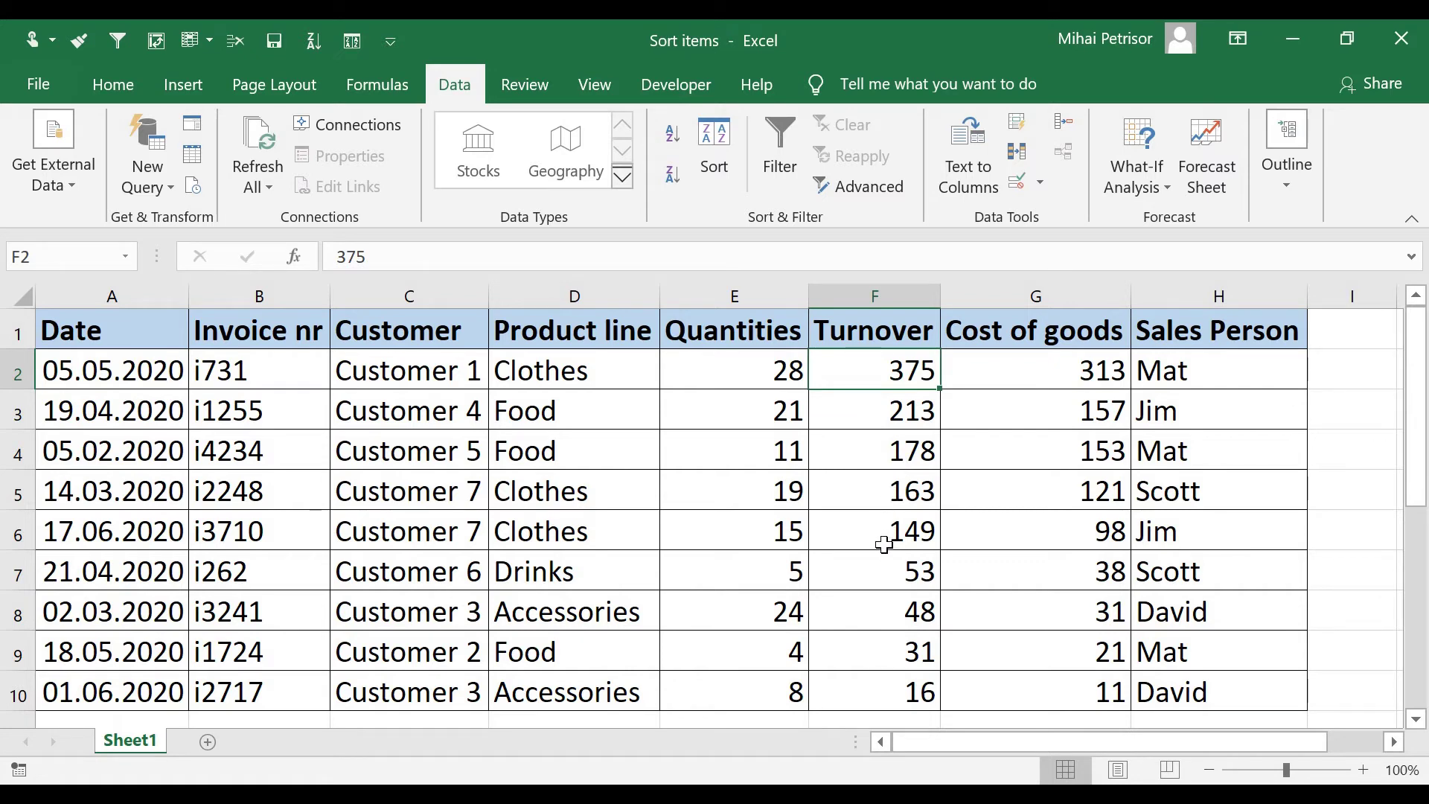
# - Set the Turnover in cell F3 to 375
pyautogui.click(886, 423)
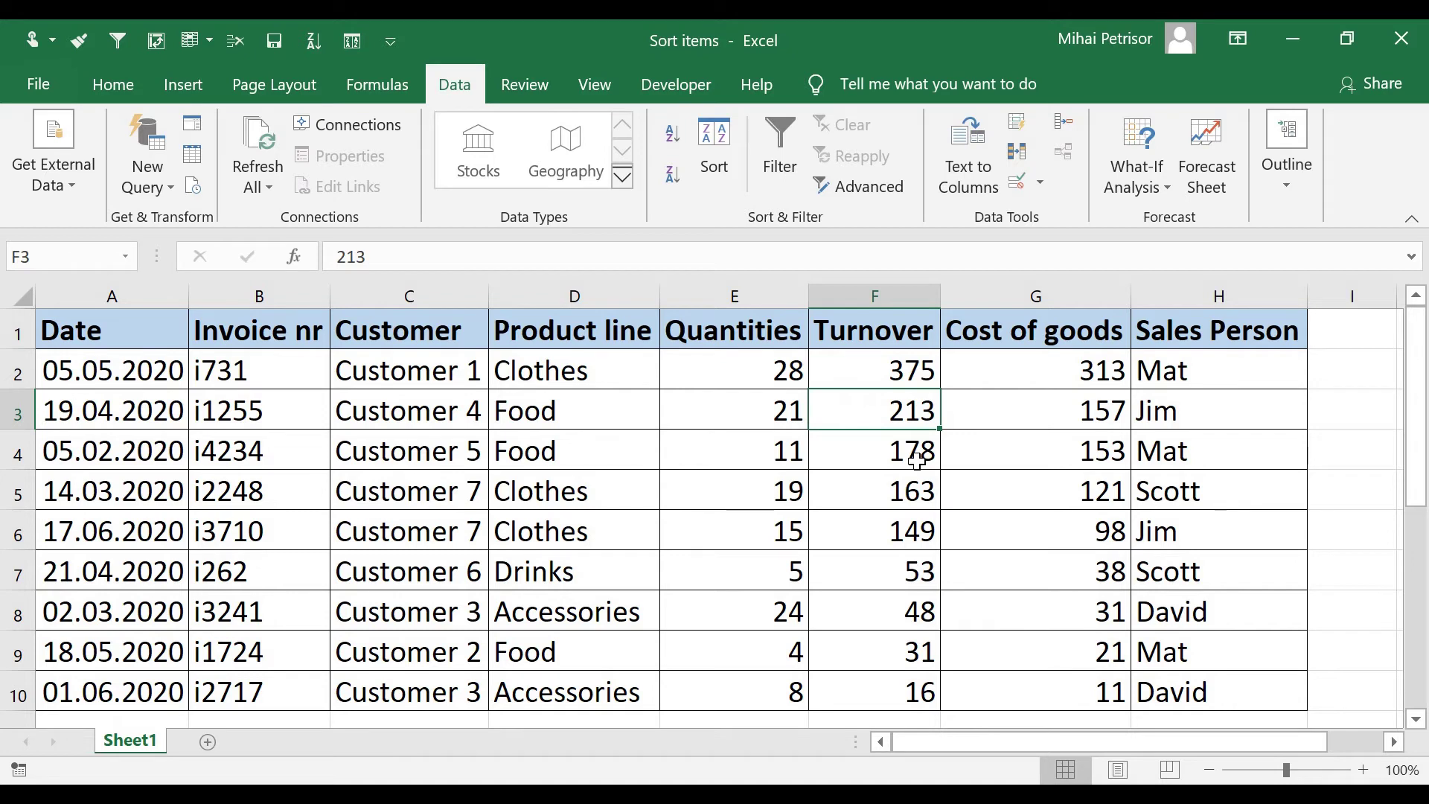
pyautogui.write('375')
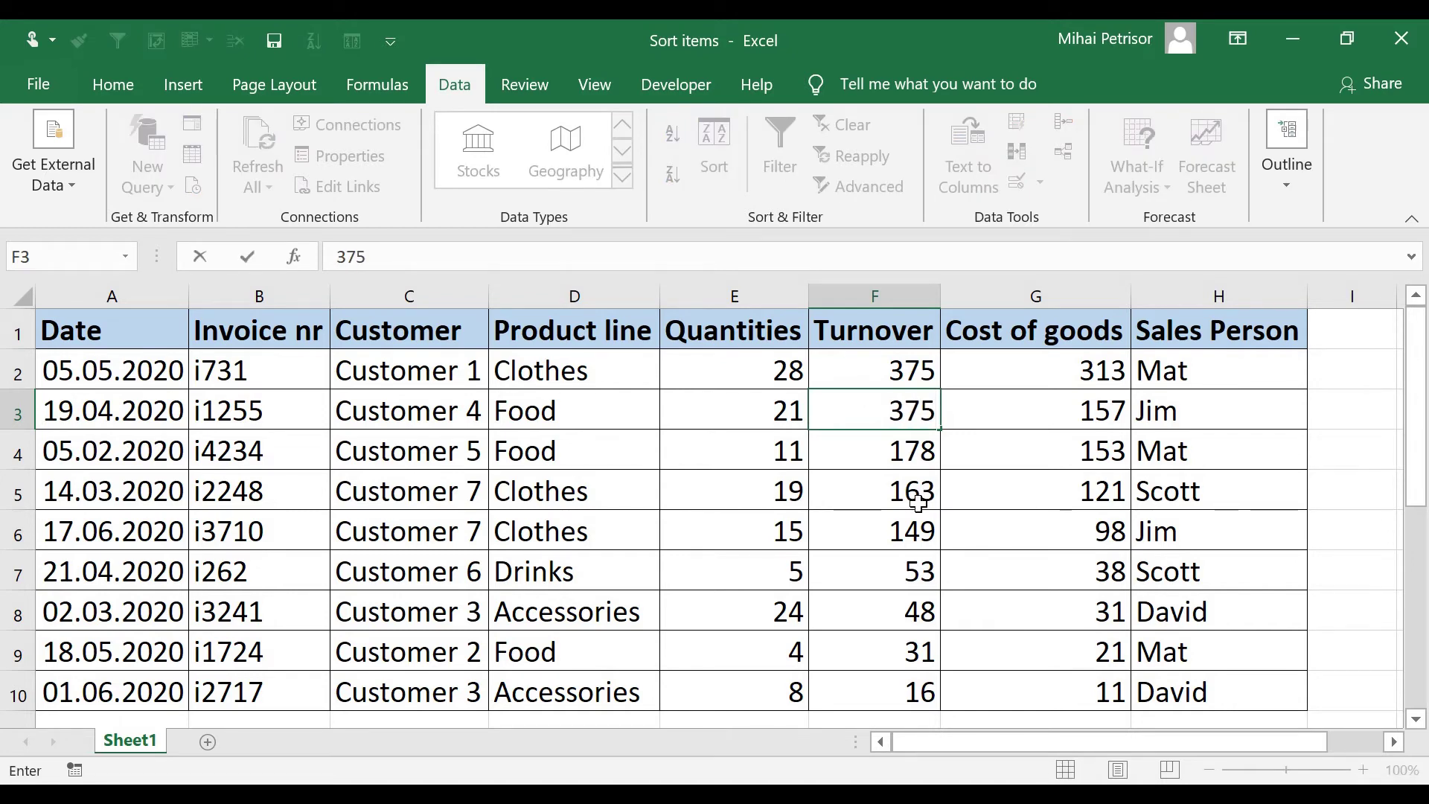
pyautogui.click(918, 502)
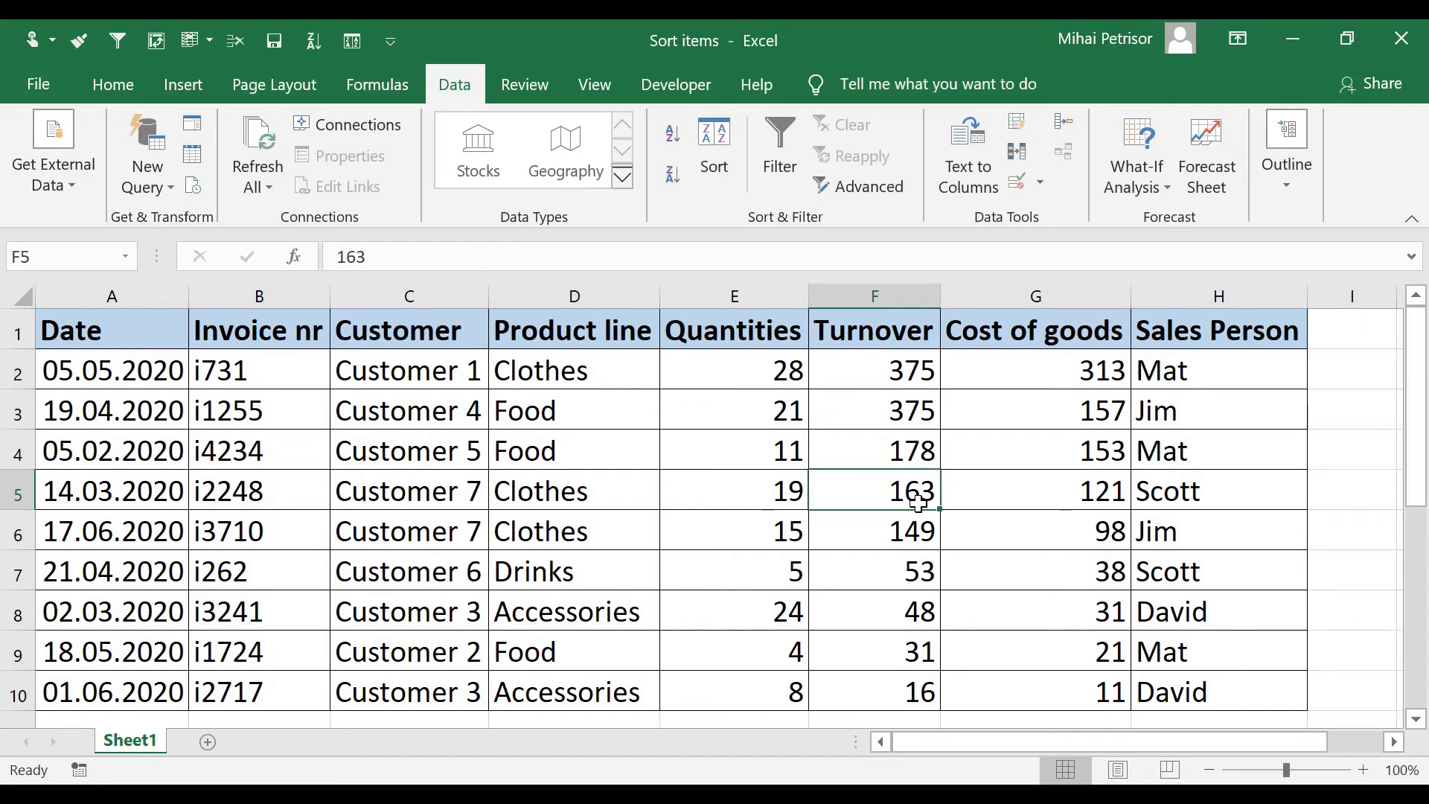
# - Compare the Date and Sales Person fields of the first two records in rows 2 and 3
pyautogui.click(904, 416)
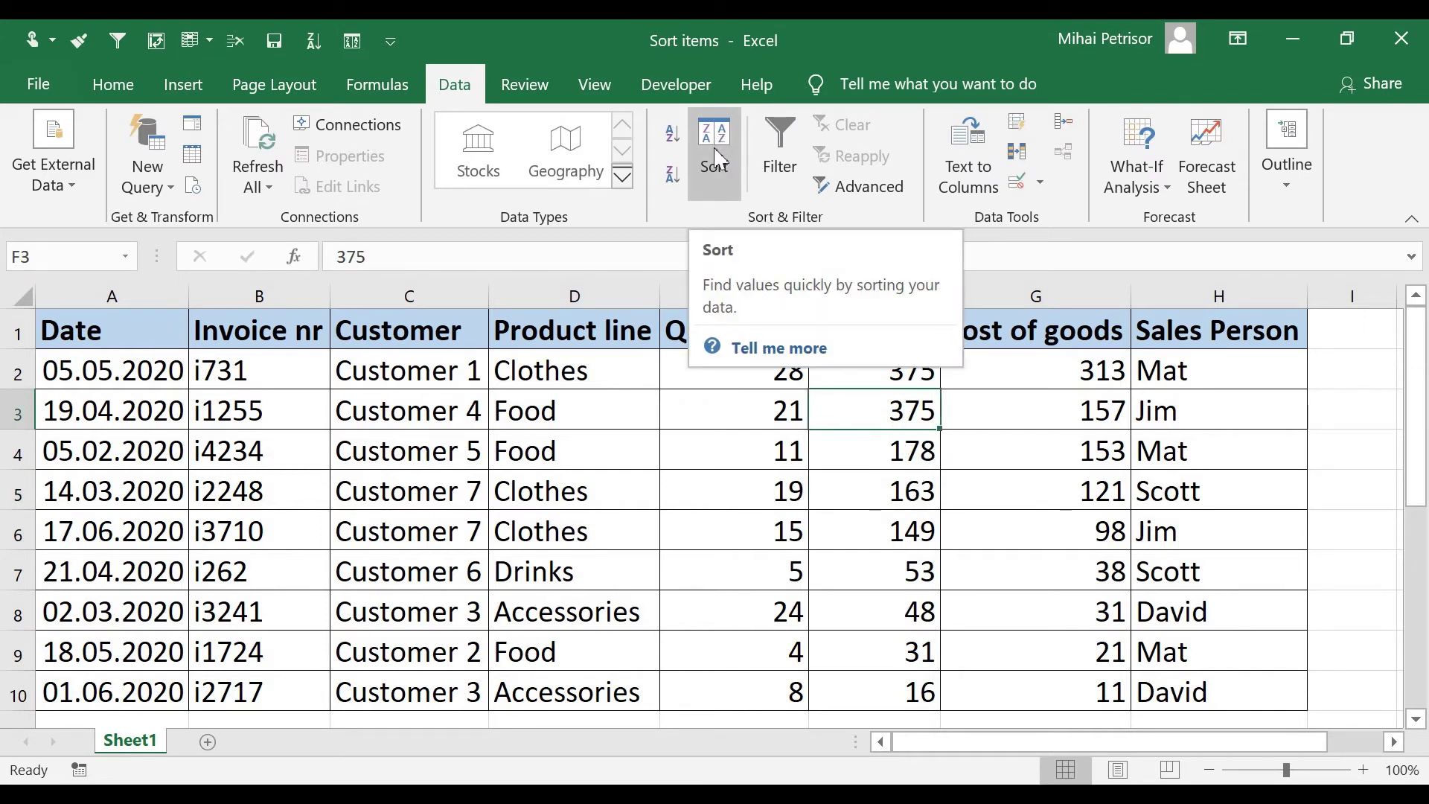
pyautogui.click(638, 458)
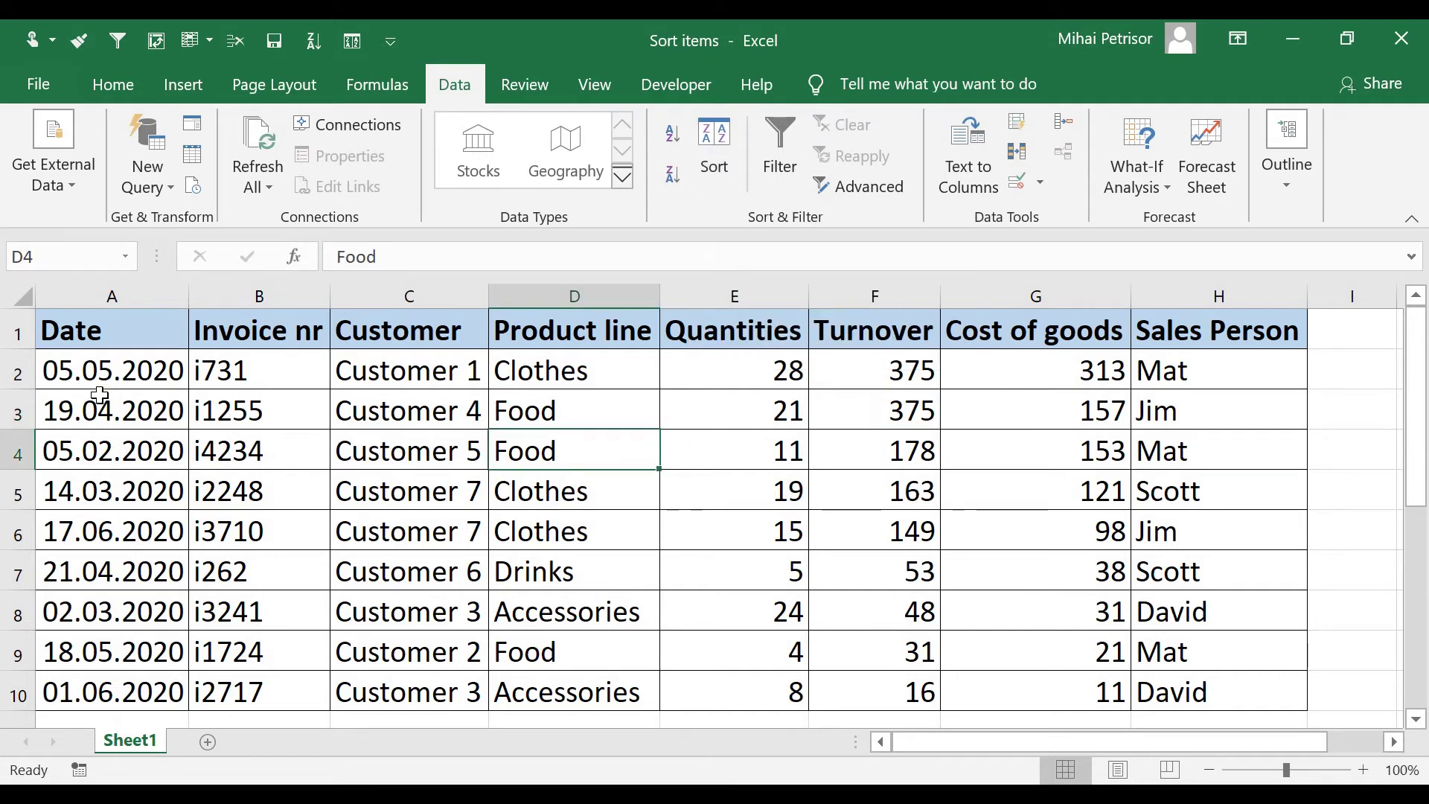
pyautogui.click(137, 374)
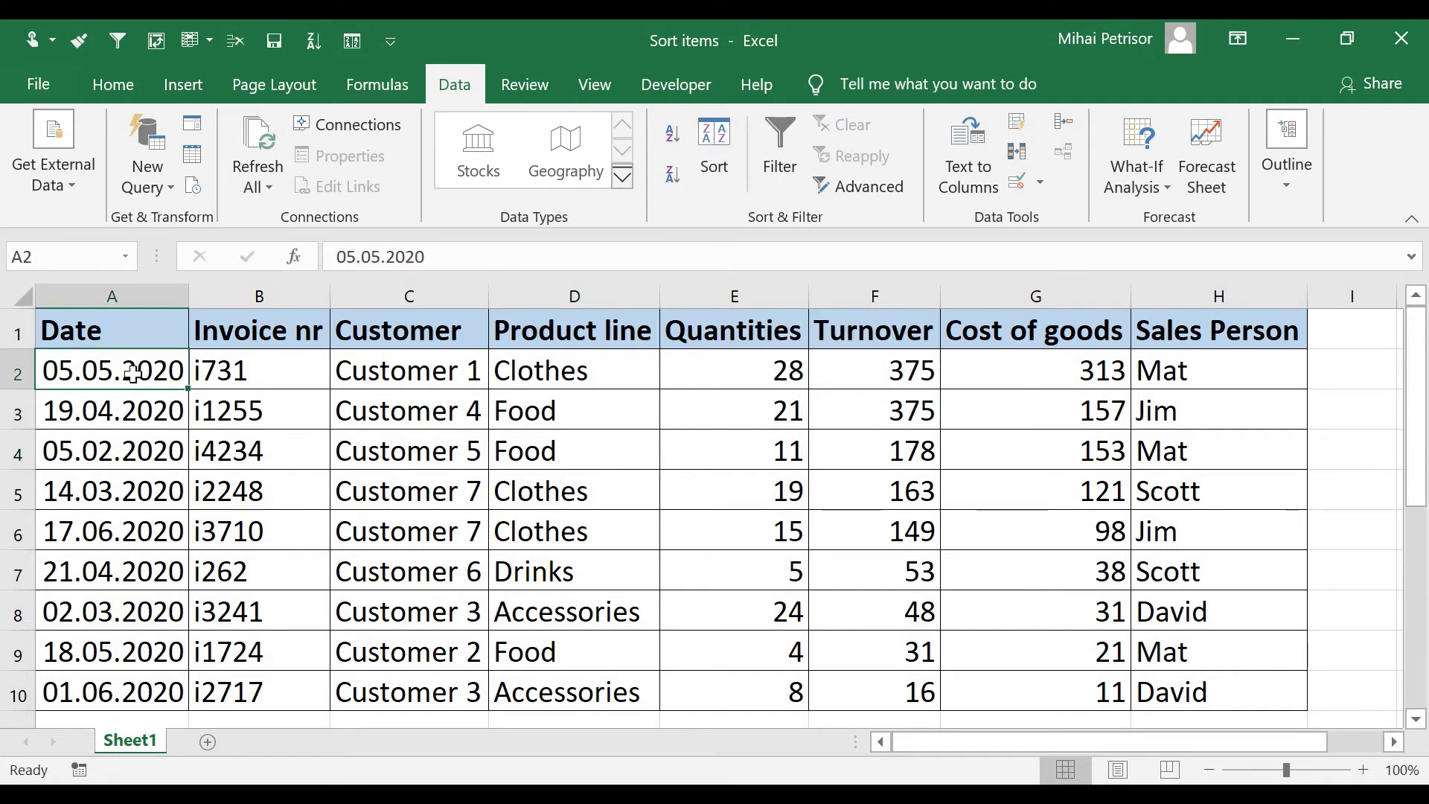
pyautogui.click(133, 411)
pyautogui.click(160, 370)
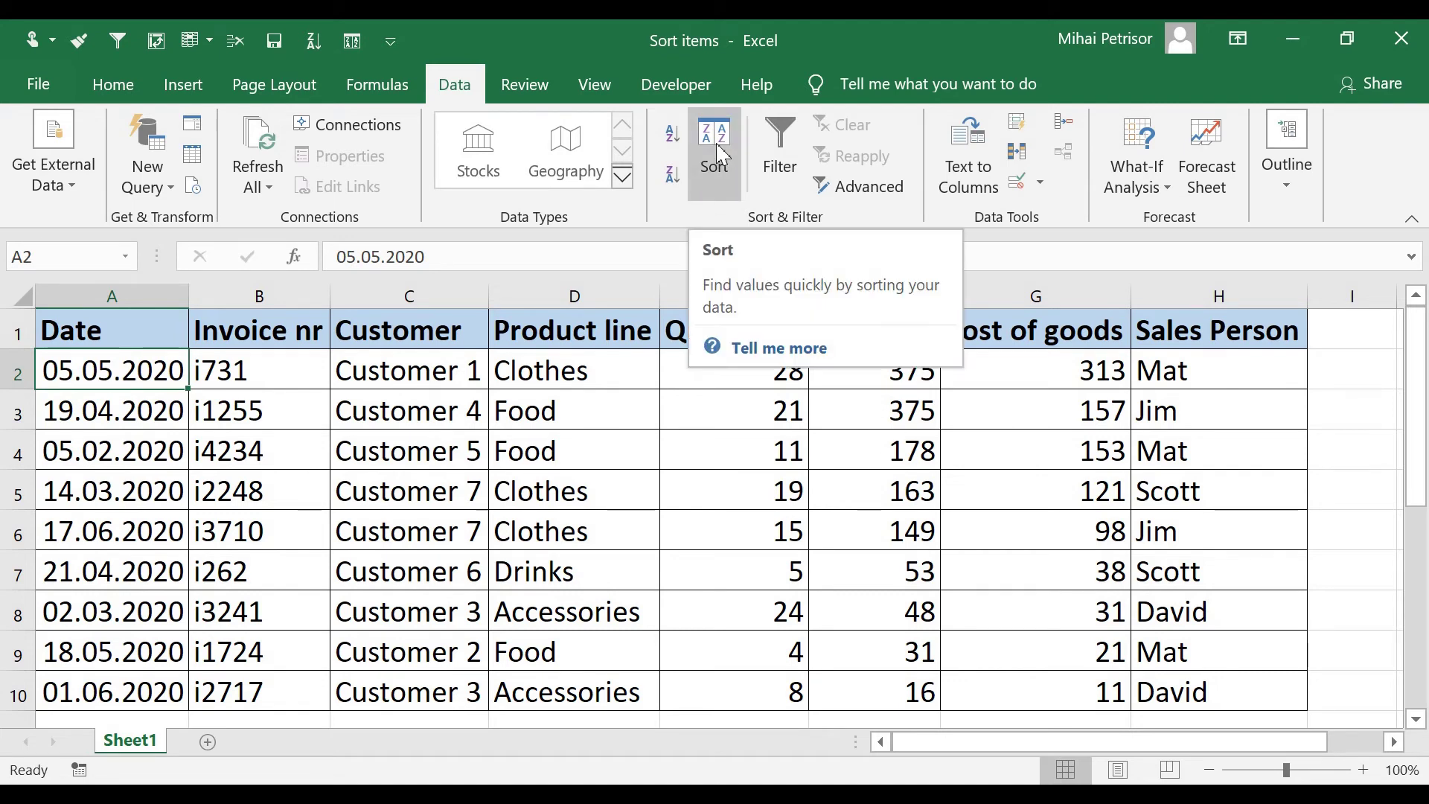
pyautogui.click(1256, 378)
pyautogui.click(1217, 408)
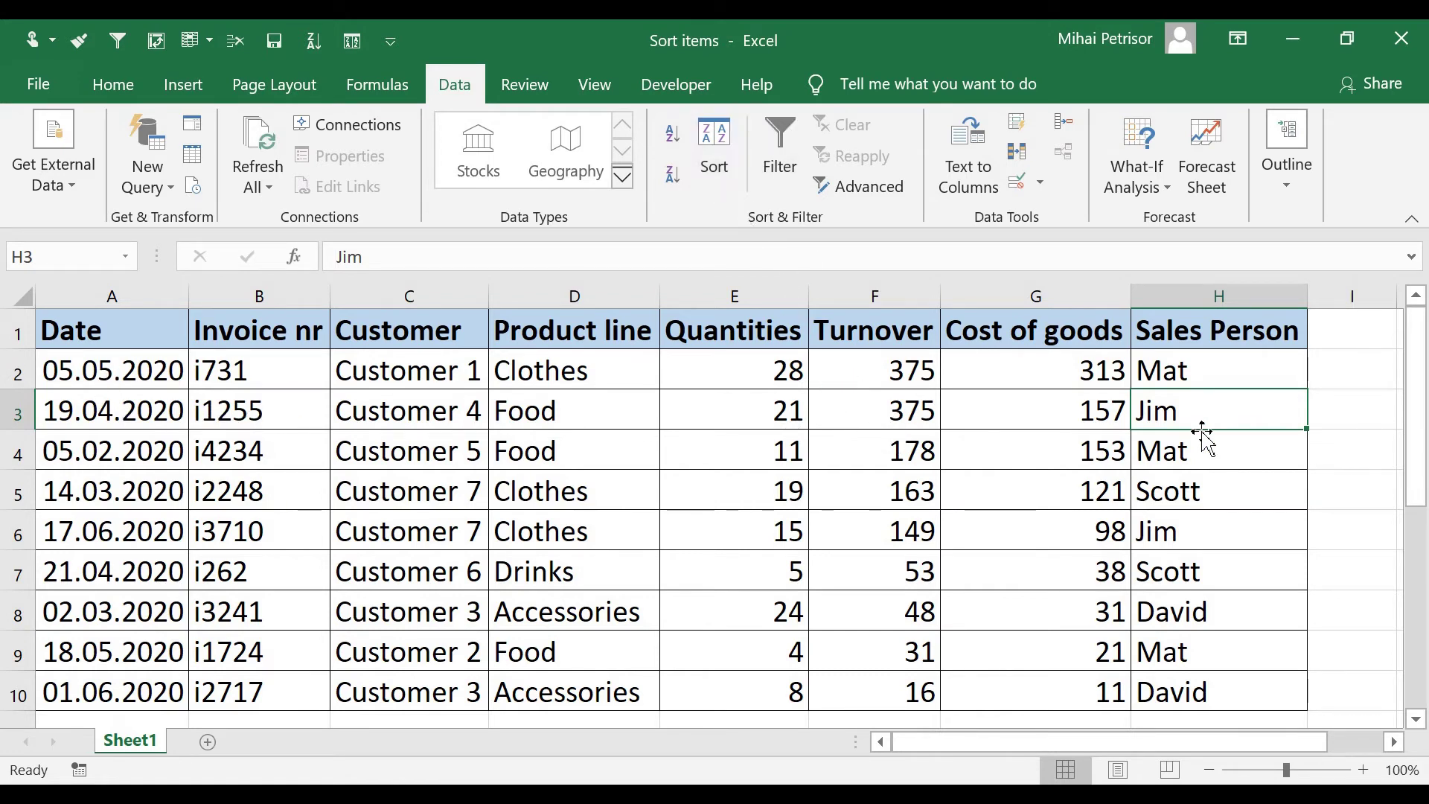
pyautogui.click(1183, 365)
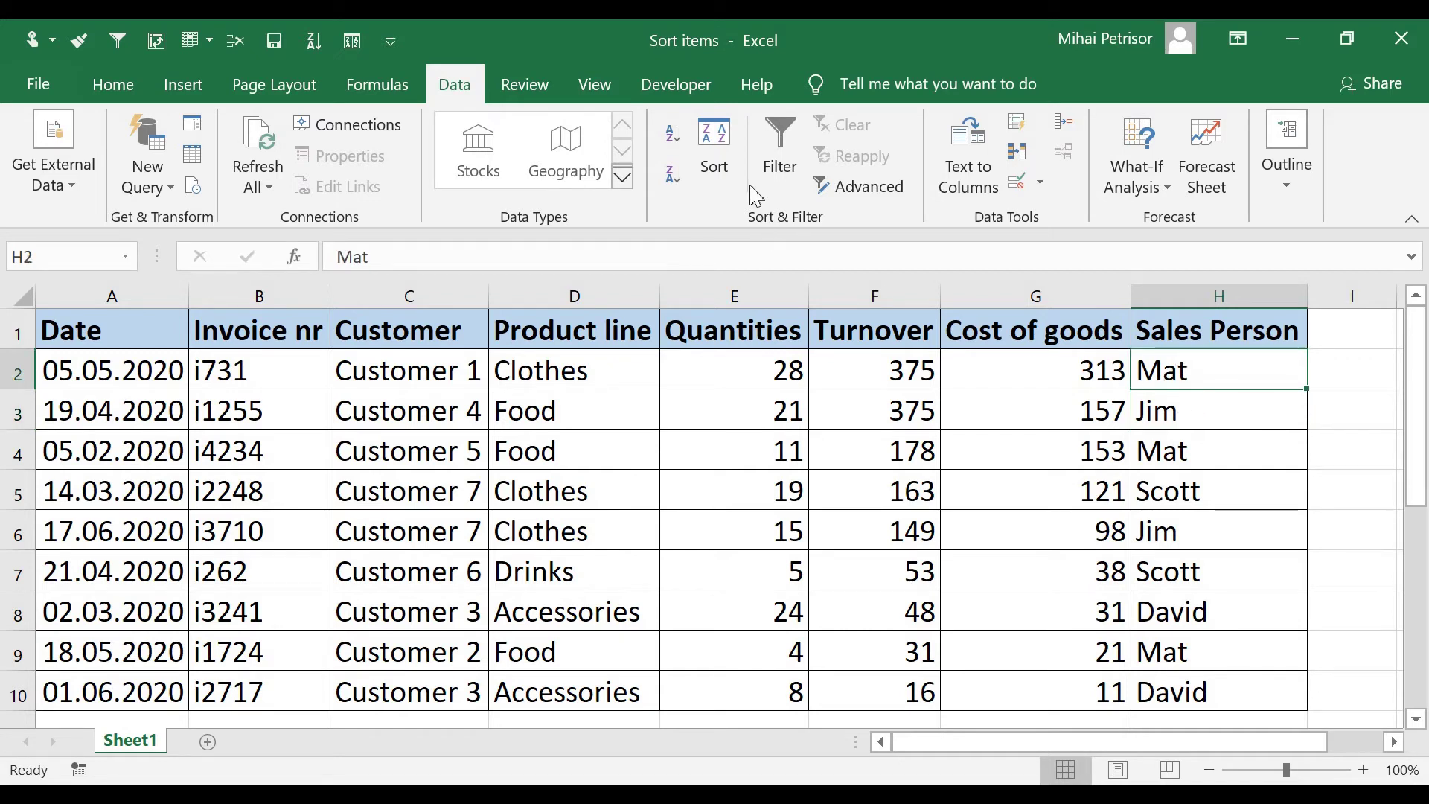
# - Re-sort the table with the Date level ordered oldest to newest, and check the record in row 2
pyautogui.click(715, 153)
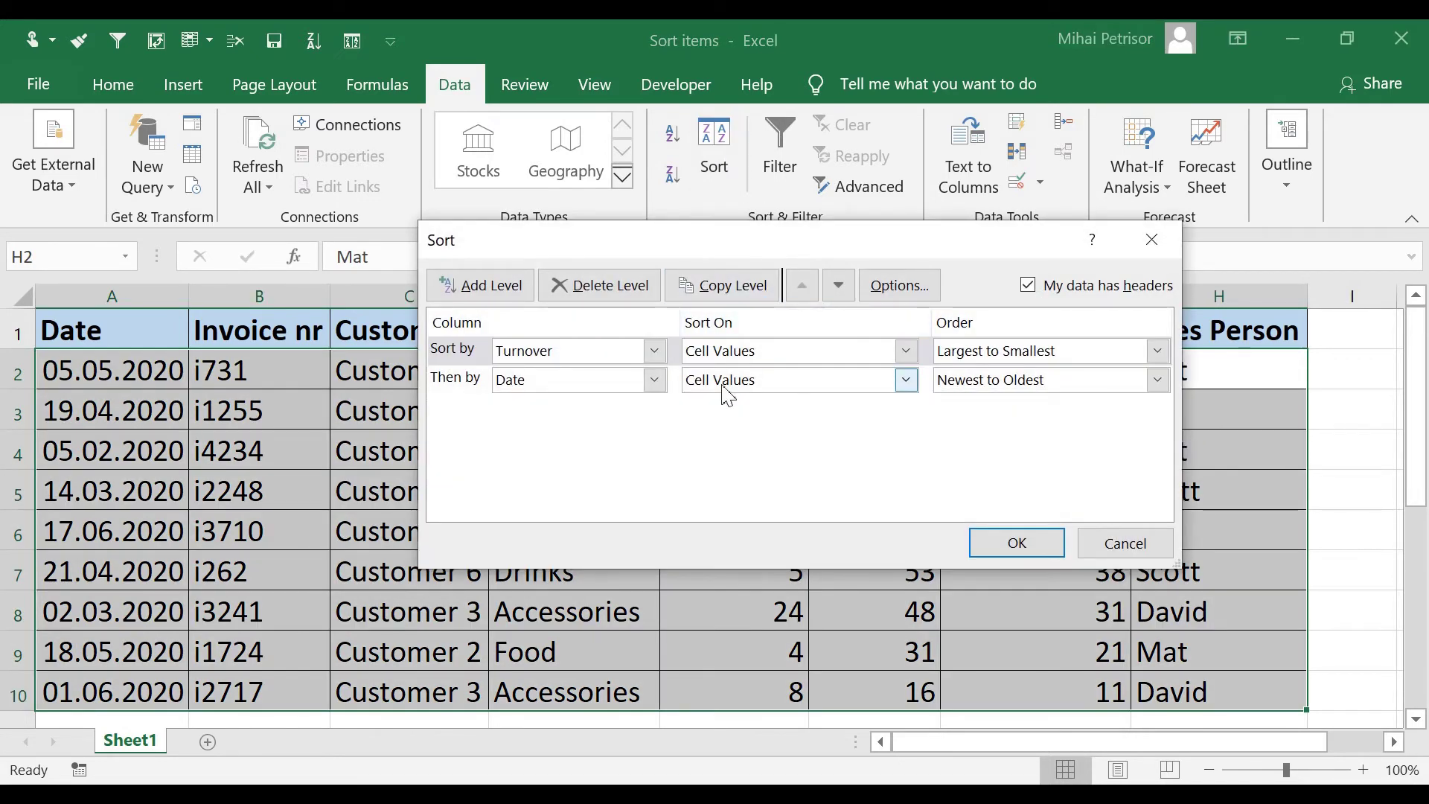
pyautogui.click(1006, 381)
pyautogui.click(991, 406)
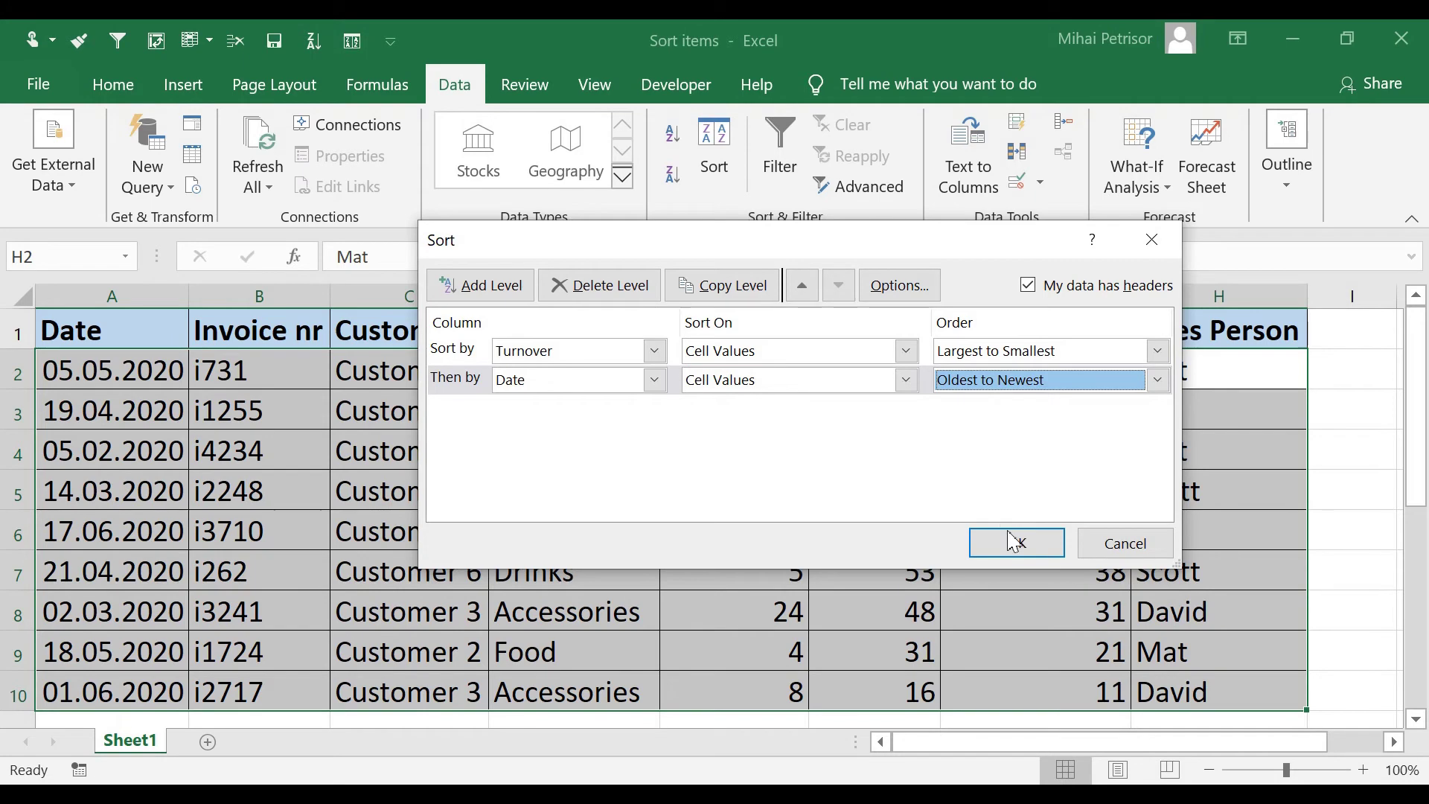
pyautogui.click(1014, 544)
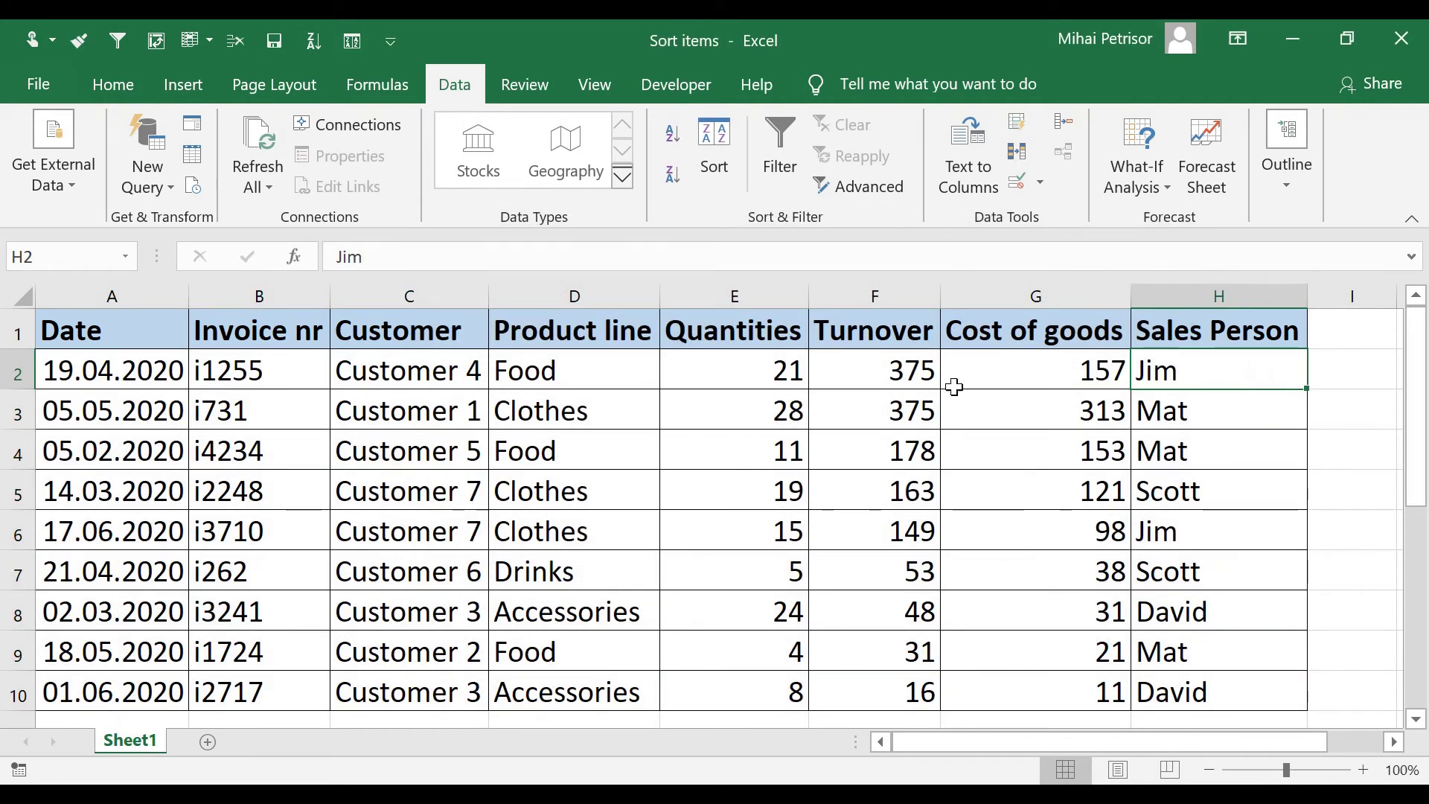
pyautogui.click(19, 371)
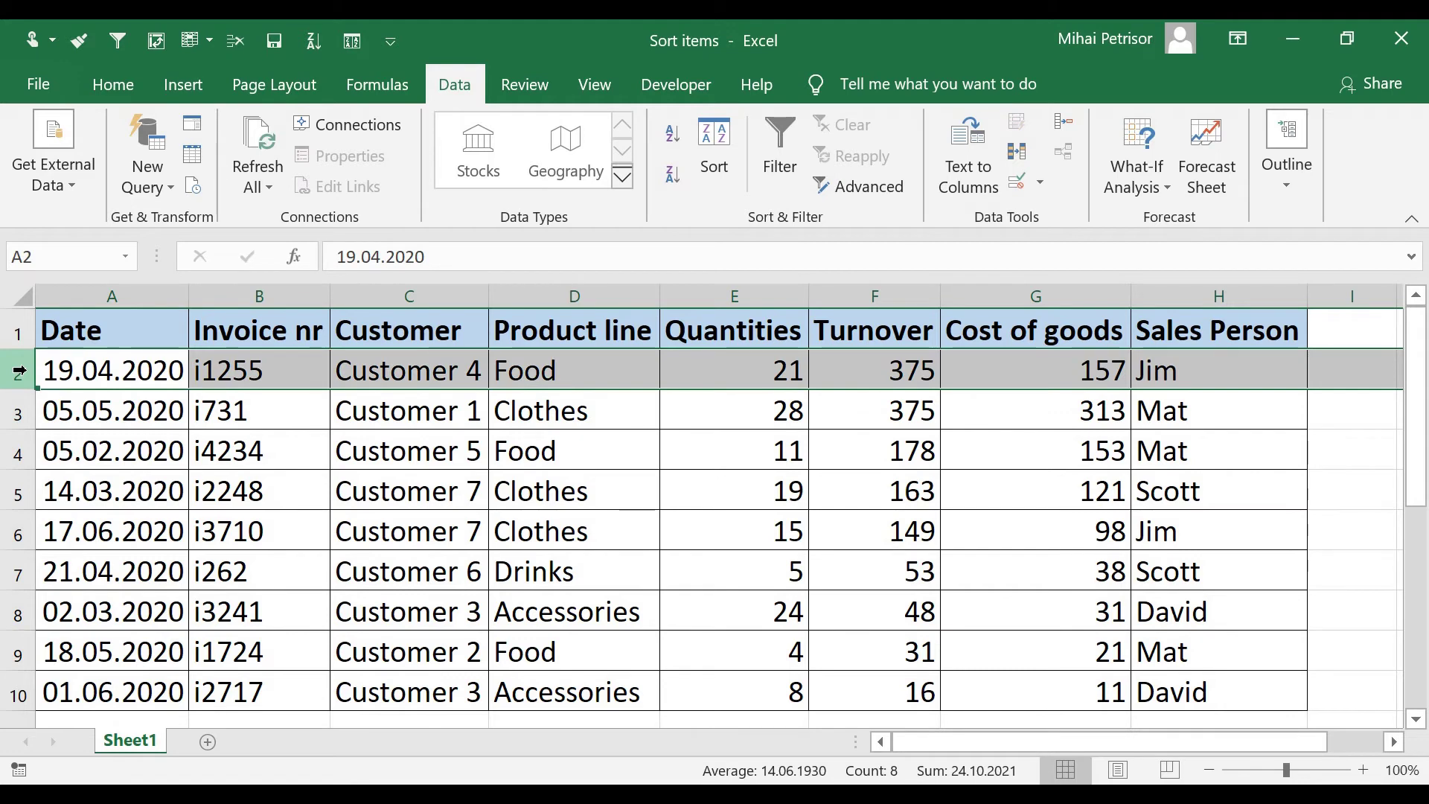
pyautogui.click(758, 367)
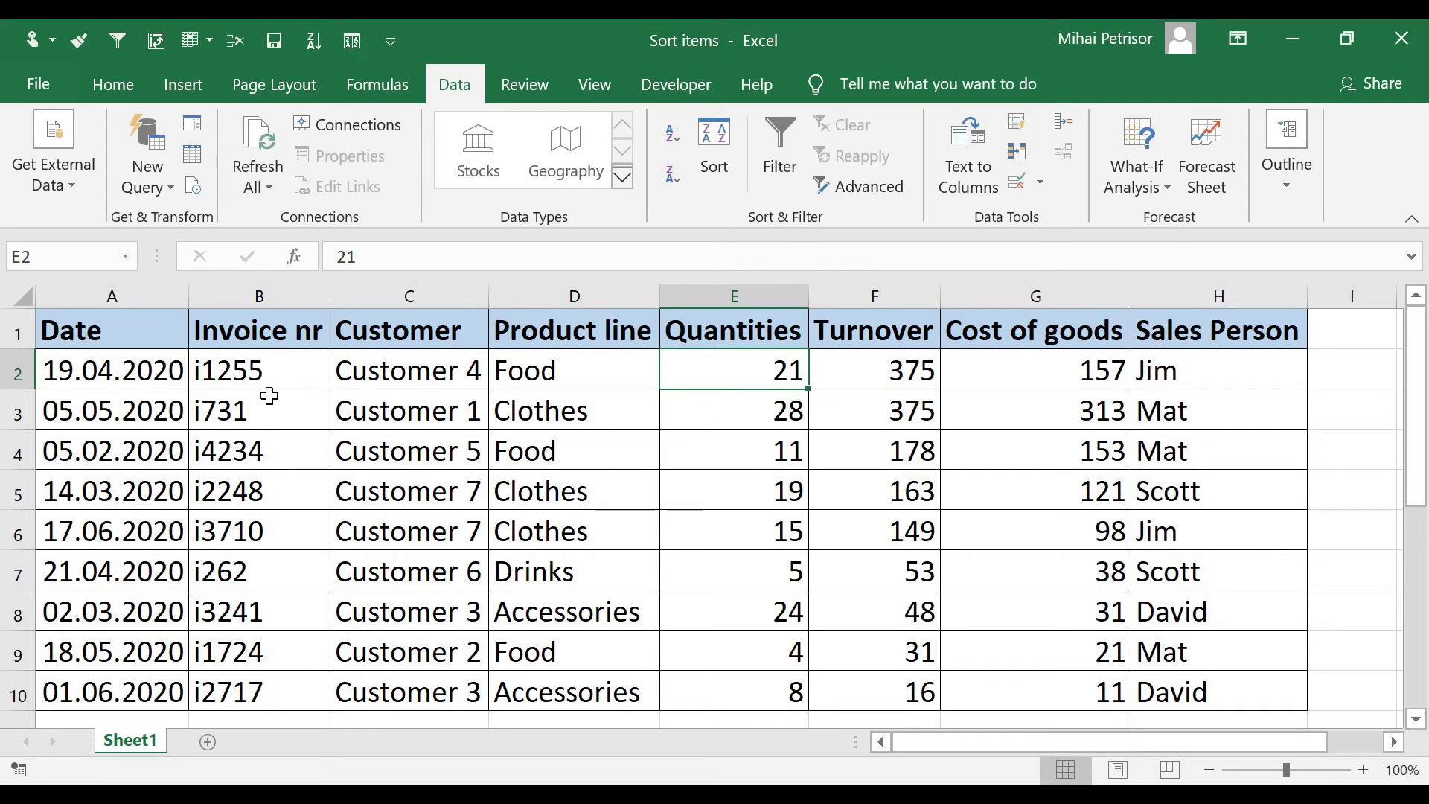
# - Delete the Date level from the table's sort settings
pyautogui.click(717, 172)
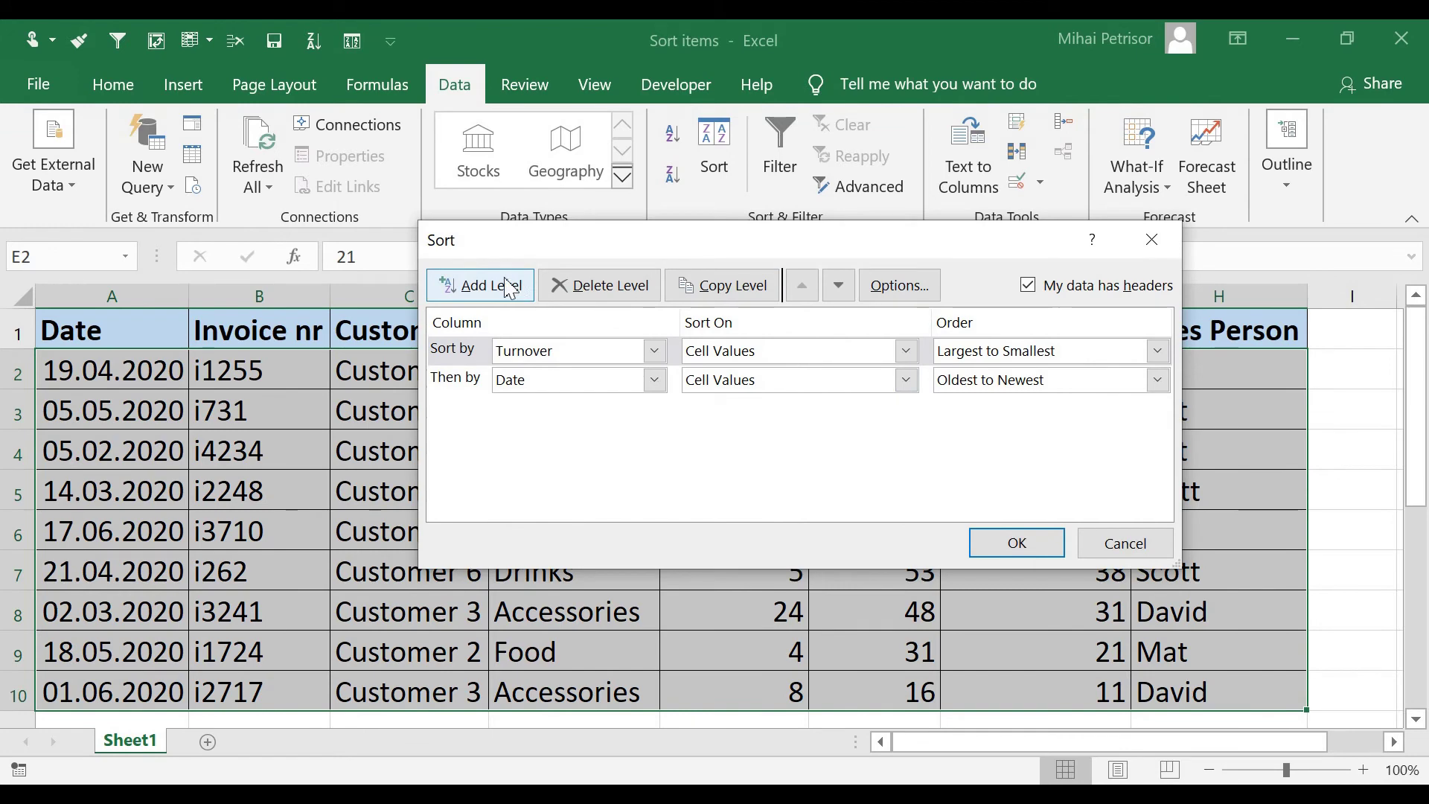
pyautogui.click(477, 388)
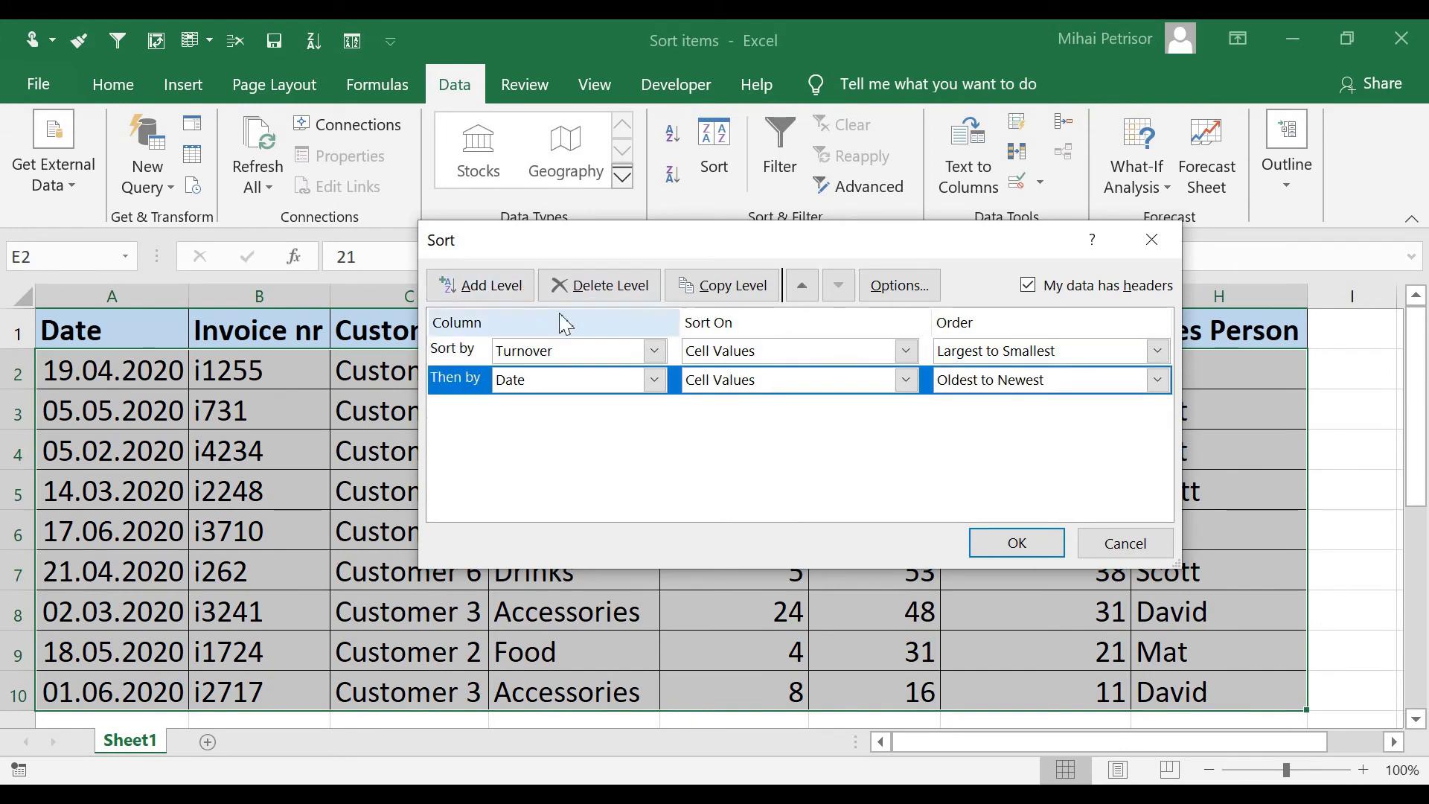
pyautogui.click(600, 285)
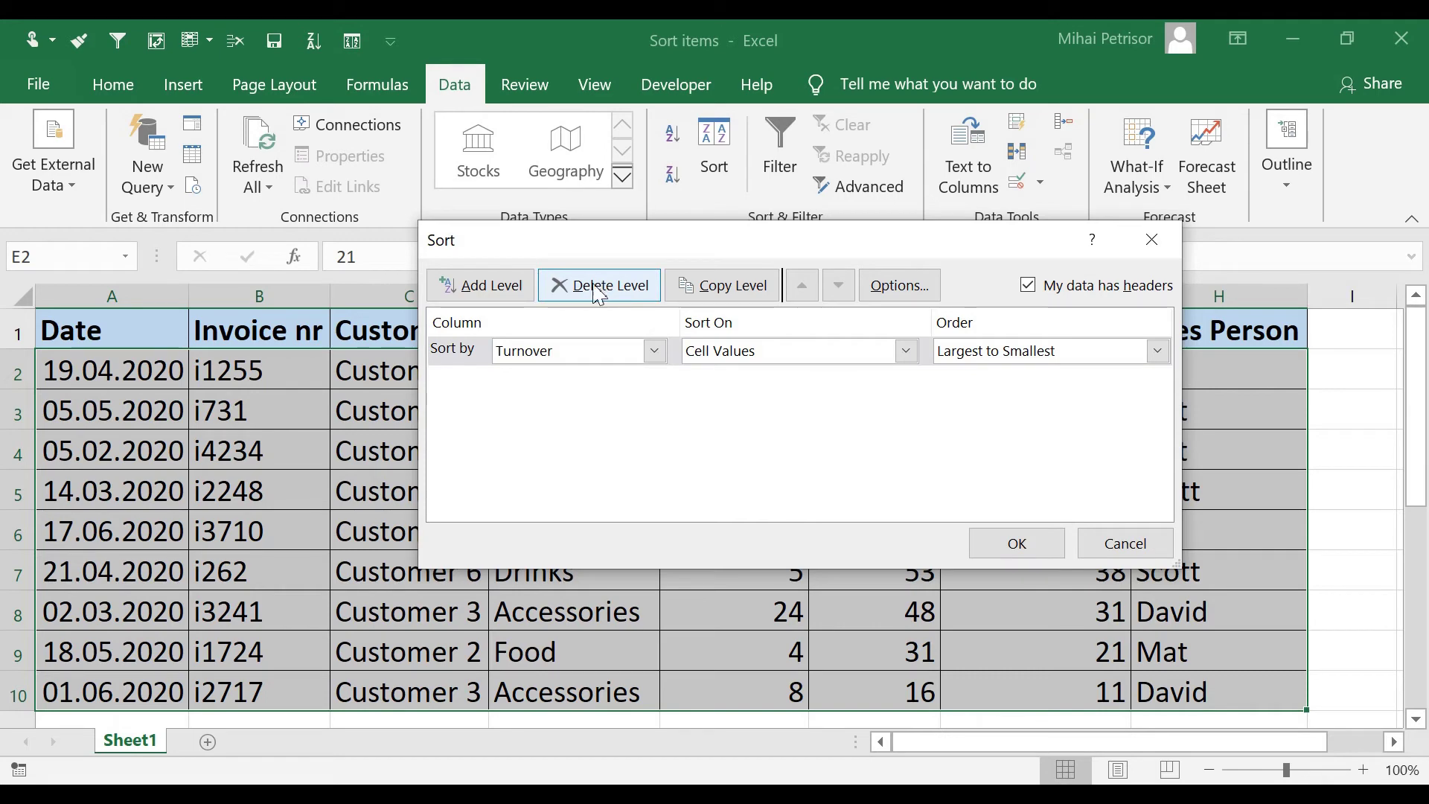
# - Apply the sort by Turnover alone, from largest to smallest
pyautogui.click(1017, 544)
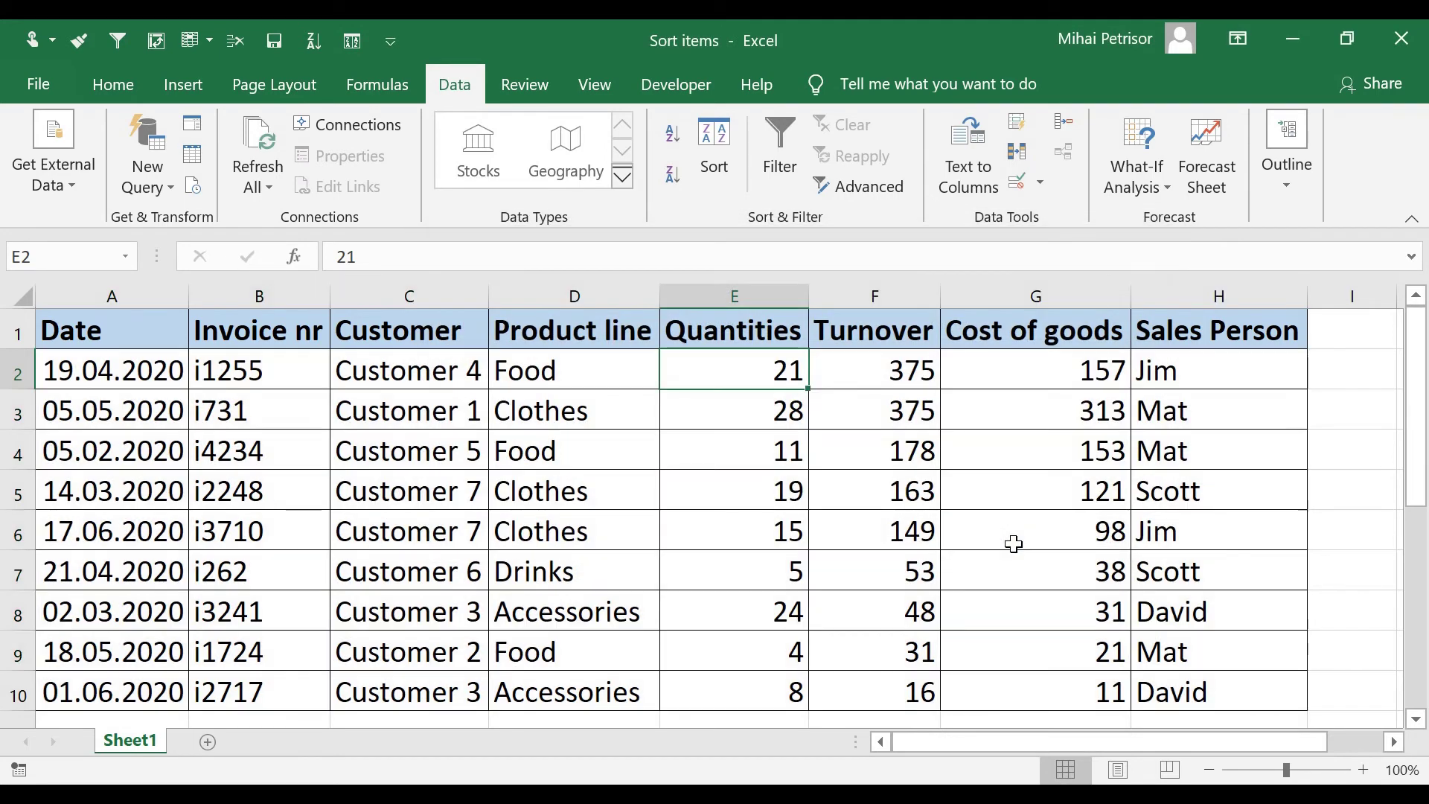
pyautogui.click(754, 481)
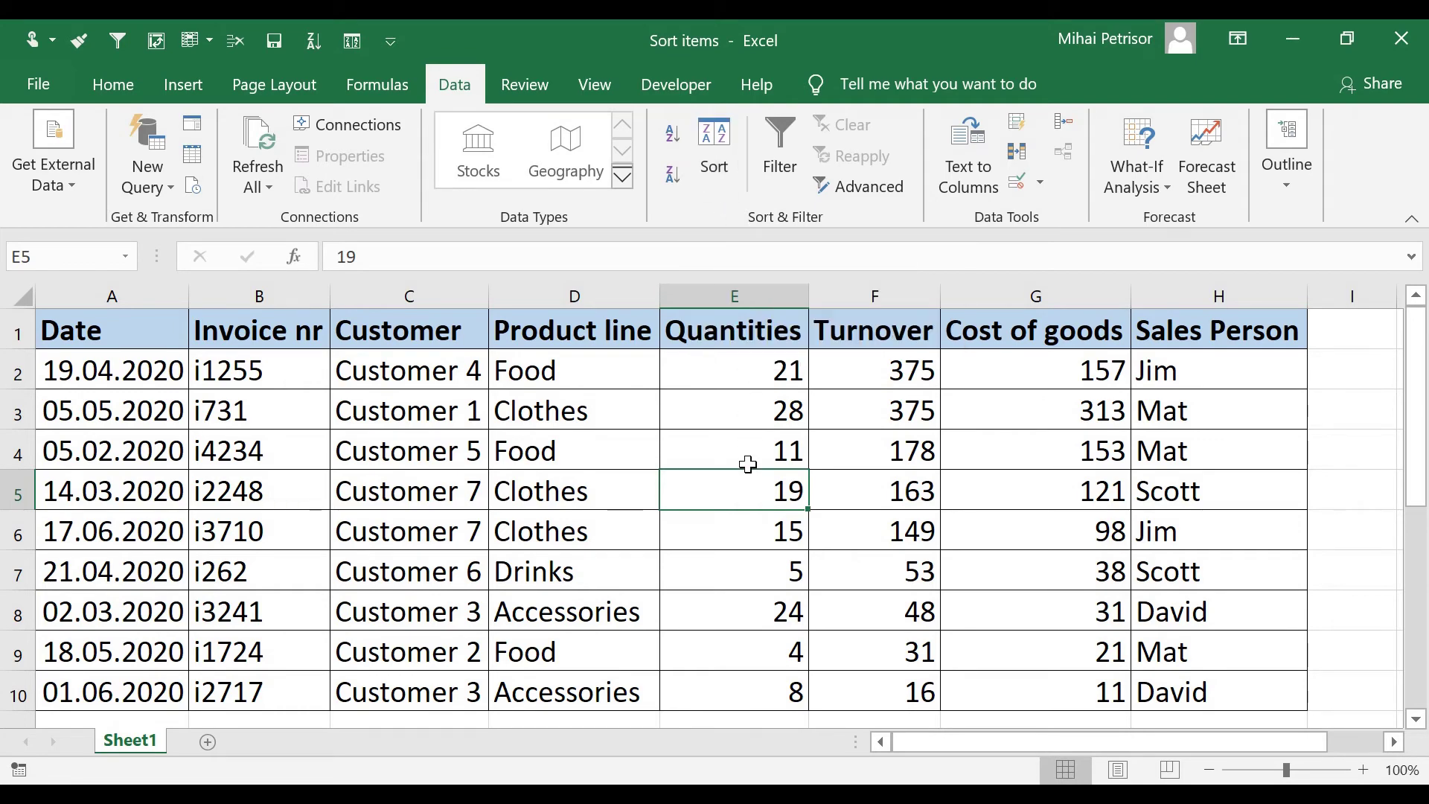
pyautogui.click(748, 464)
# - Turn off the data-has-headers option in the table's sort settings, and close the settings without sorting
pyautogui.click(731, 185)
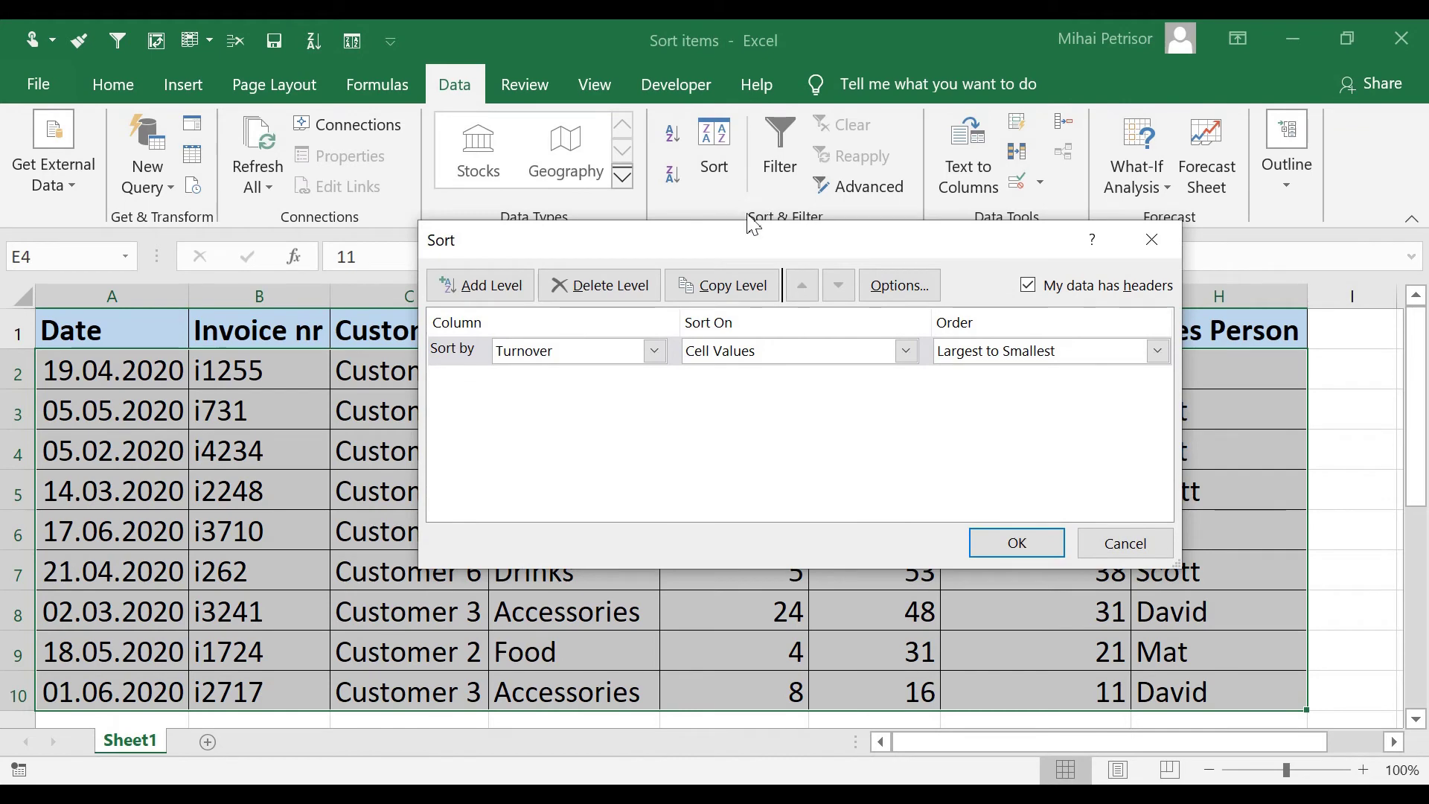
pyautogui.click(1028, 285)
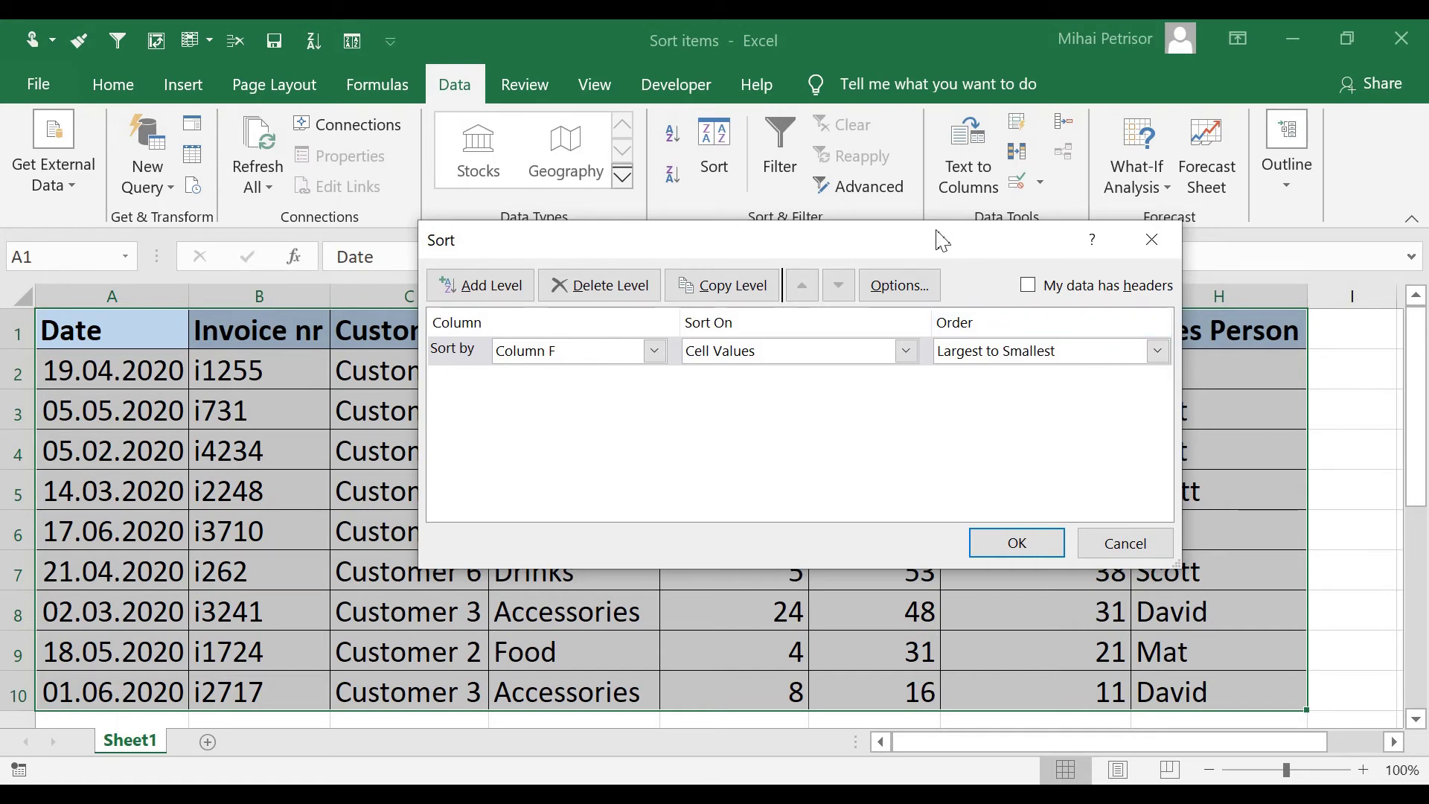
pyautogui.moveTo(938, 242); pyautogui.dragTo(790, 418)
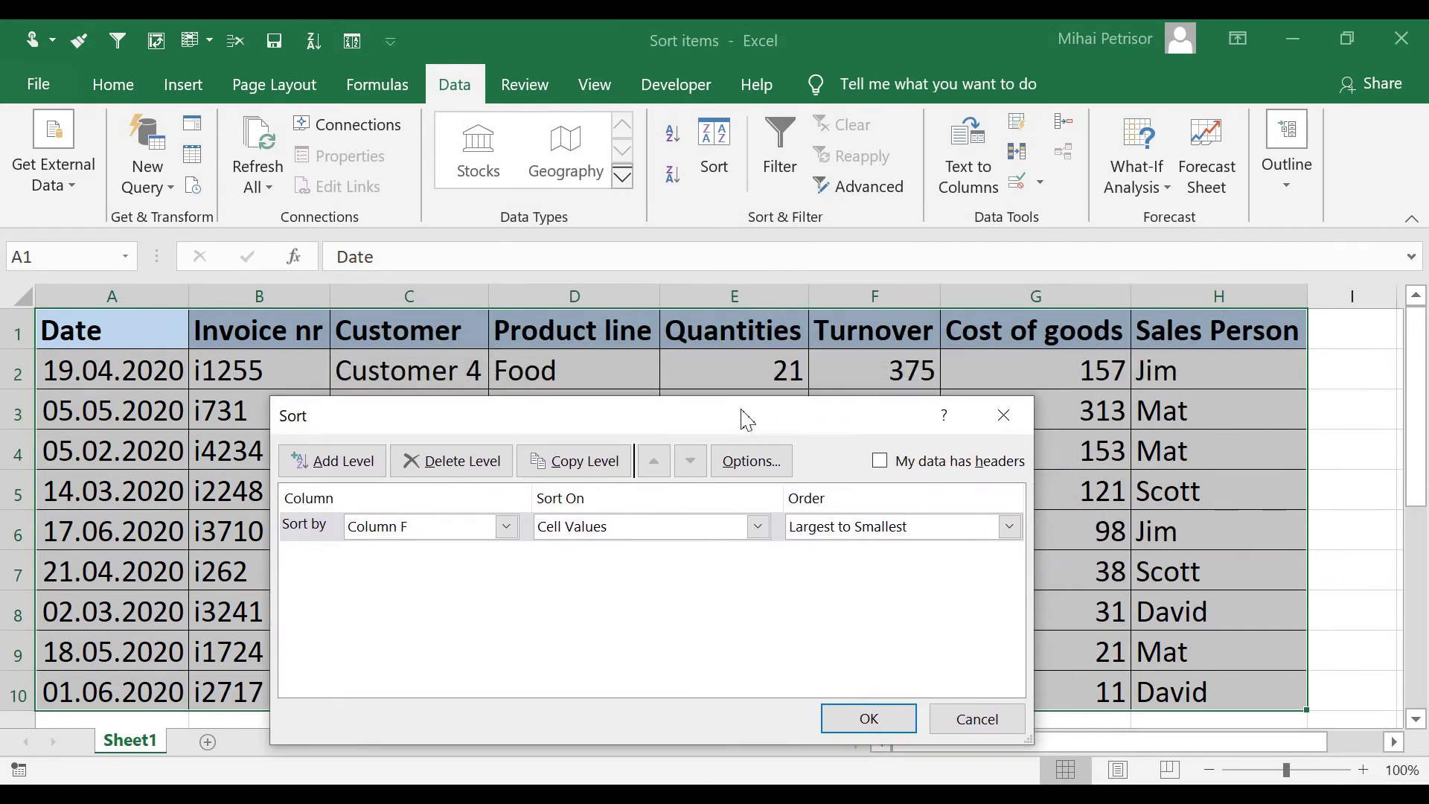
pyautogui.click(1003, 415)
# - Review the column names in header row 1 and the entries in the Turnover column
pyautogui.click(143, 333)
pyautogui.click(298, 331)
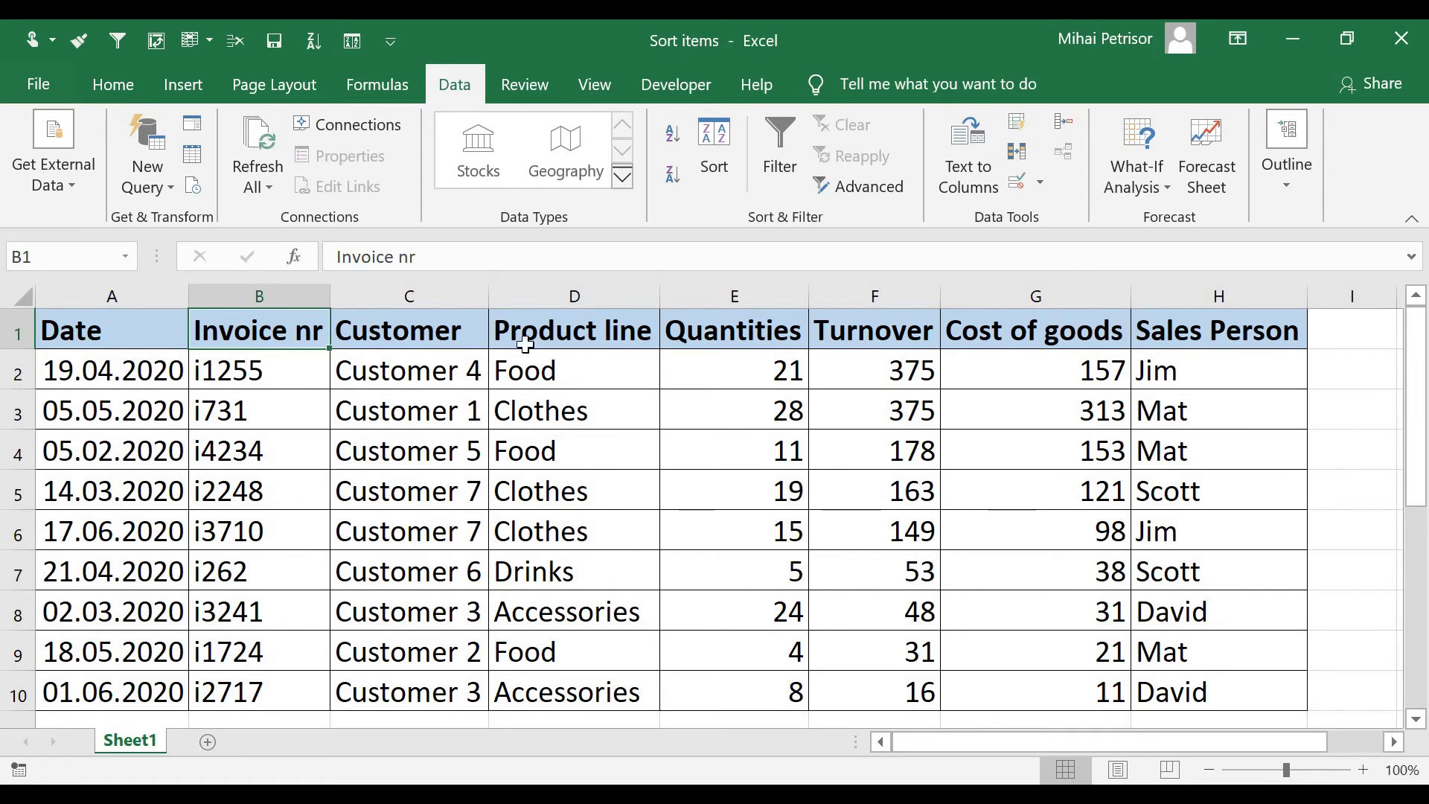
pyautogui.click(570, 331)
pyautogui.click(597, 385)
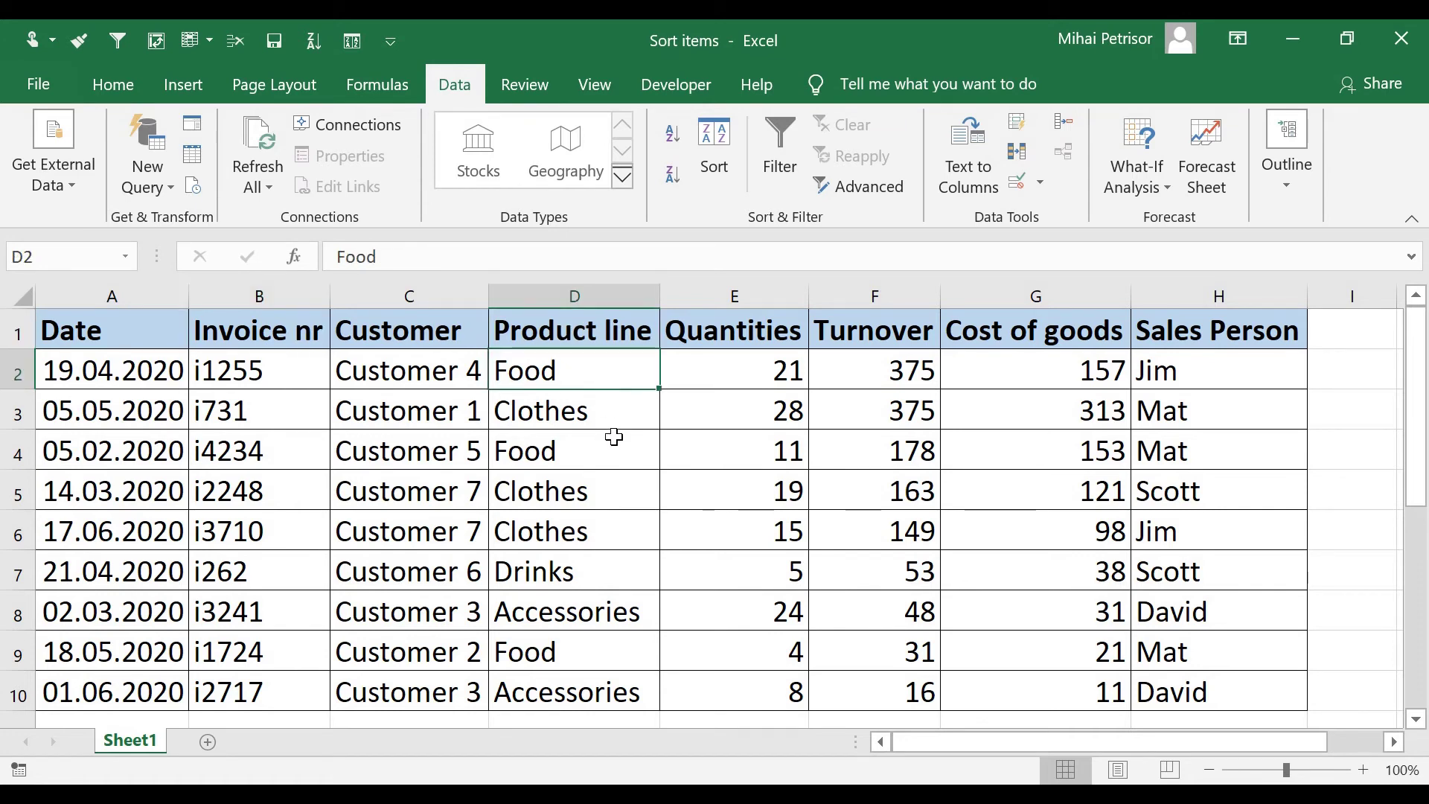
pyautogui.click(711, 334)
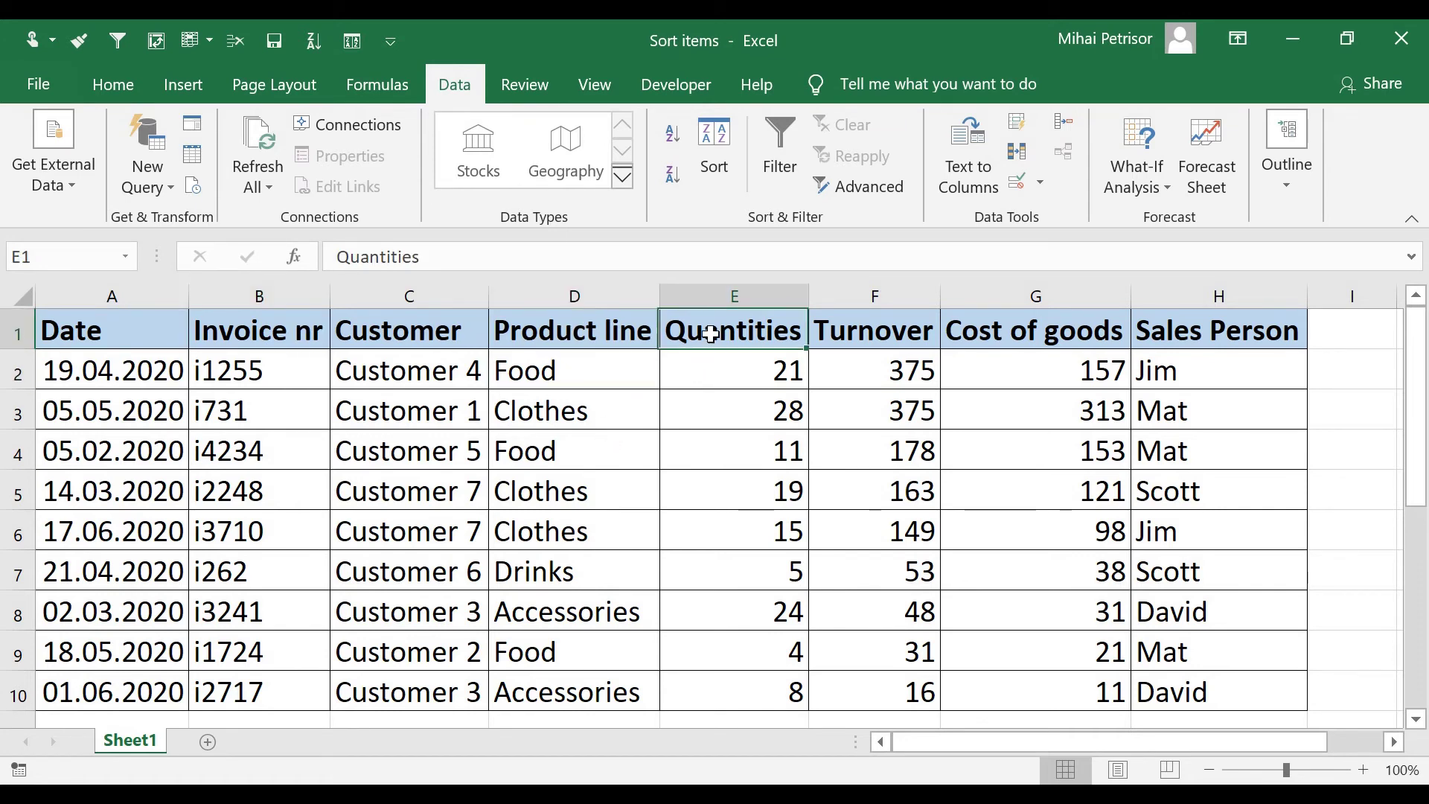
pyautogui.click(18, 333)
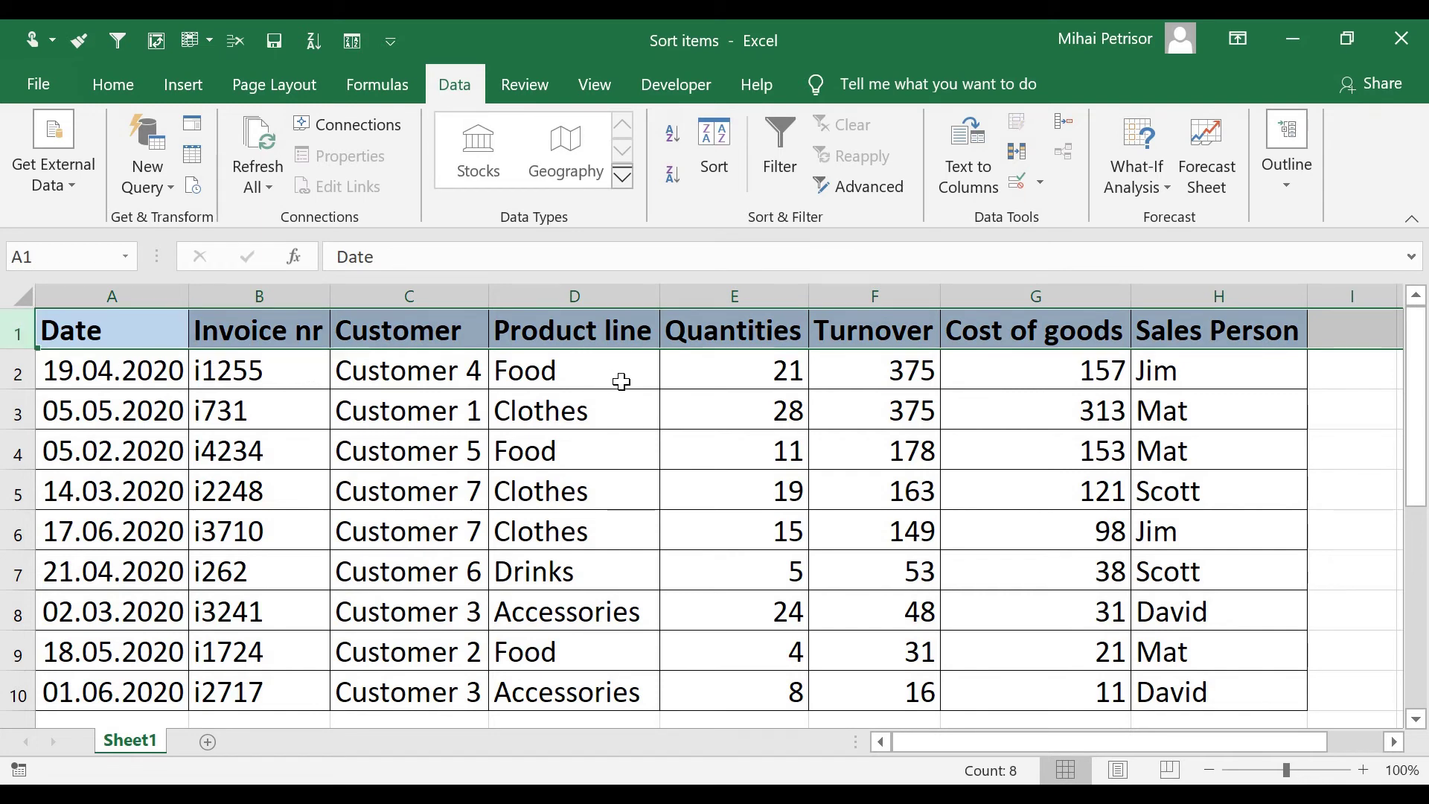
pyautogui.click(917, 366)
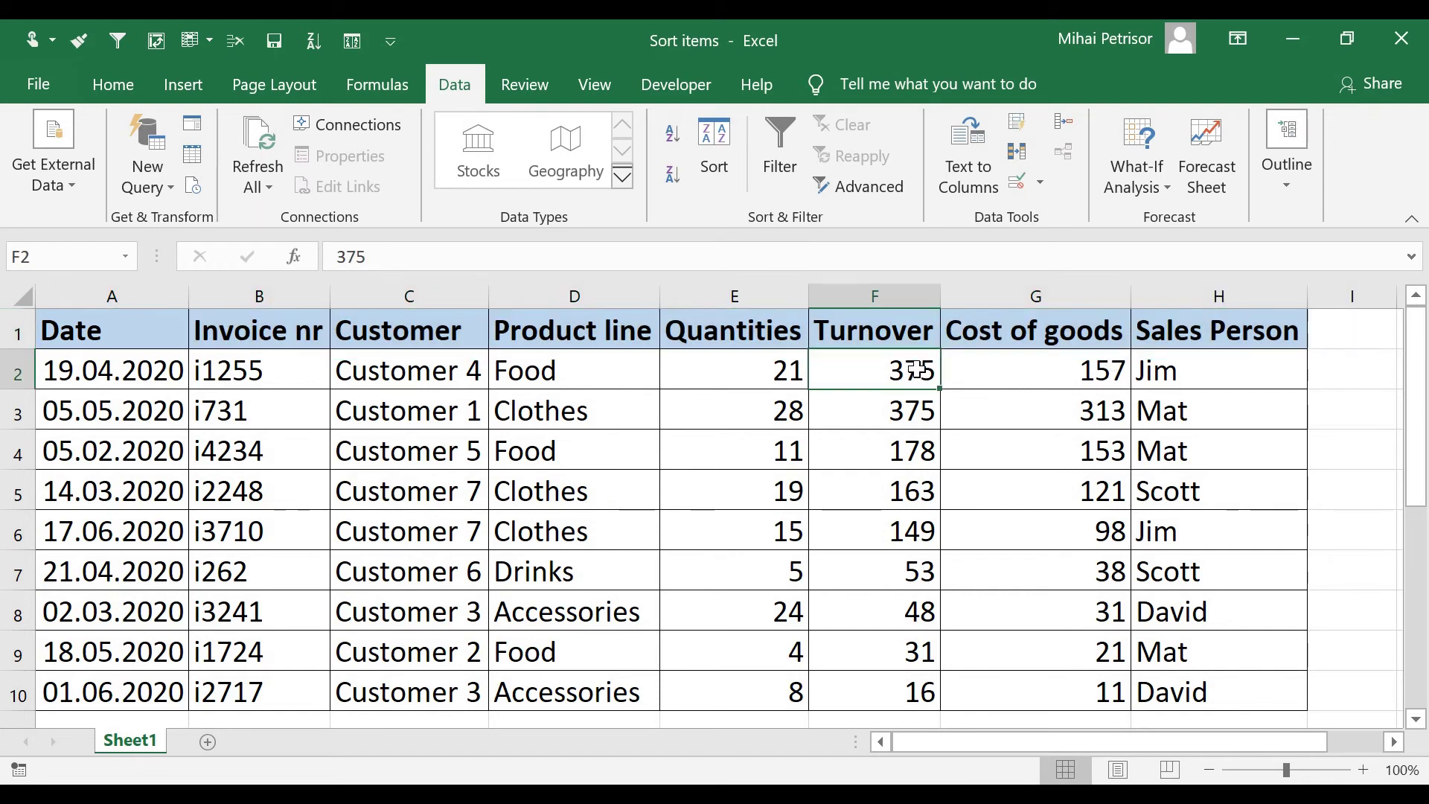
pyautogui.moveTo(910, 333); pyautogui.dragTo(916, 693)
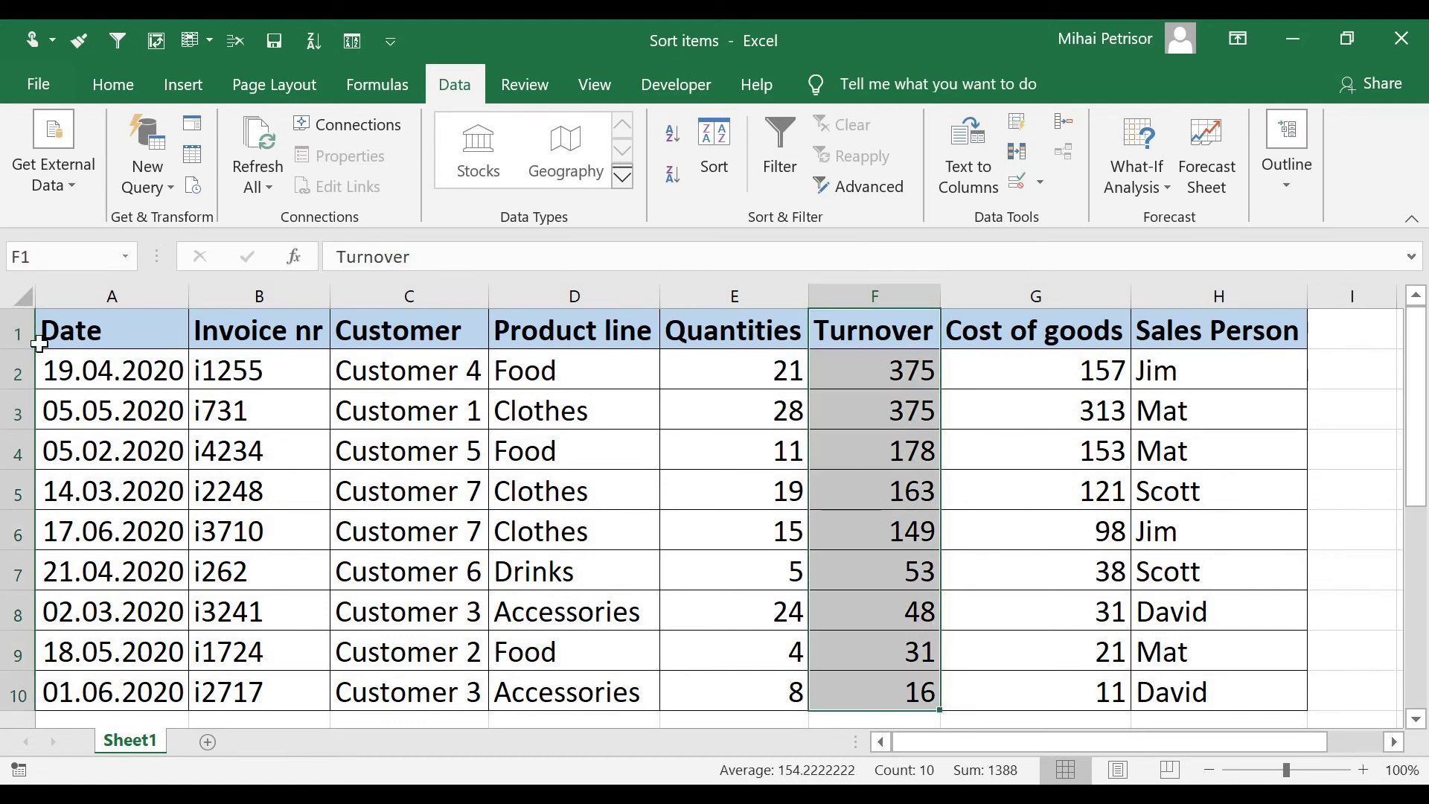
# - Delete header row 1 from the sheet
pyautogui.rightClick(12, 332)
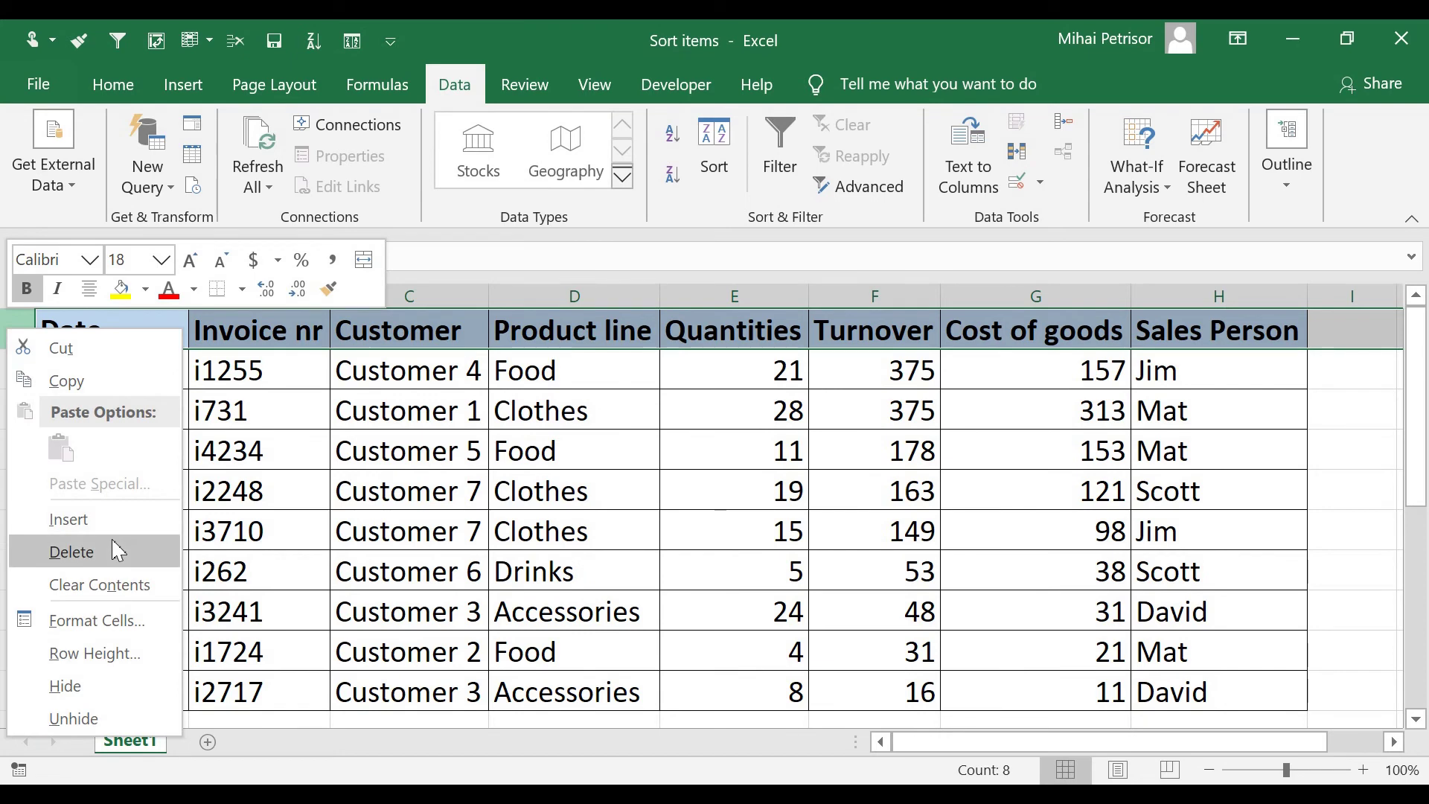
pyautogui.click(72, 552)
pyautogui.click(834, 465)
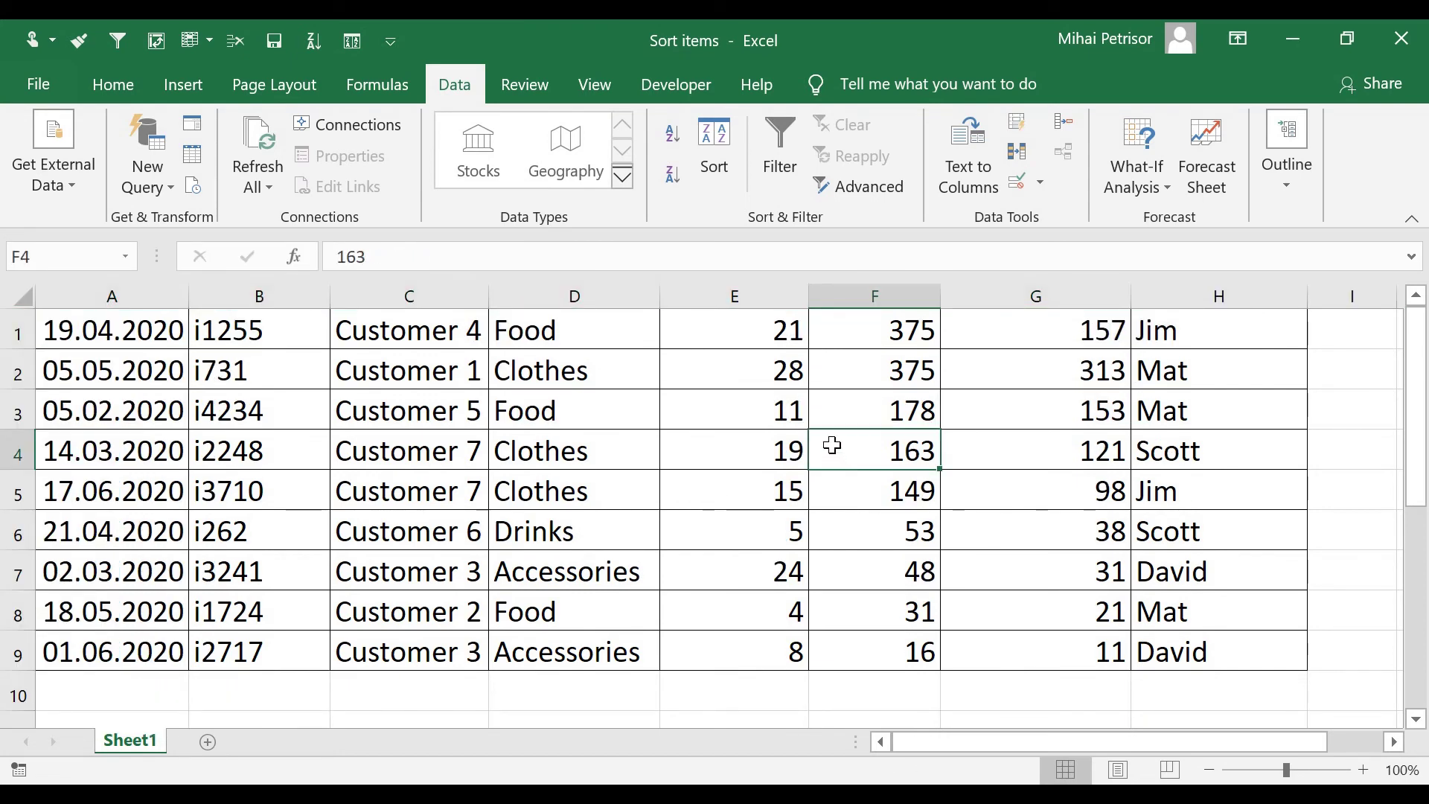
# - Sort the data as a range without headers by Column F, largest to smallest, and check that column
pyautogui.click(736, 169)
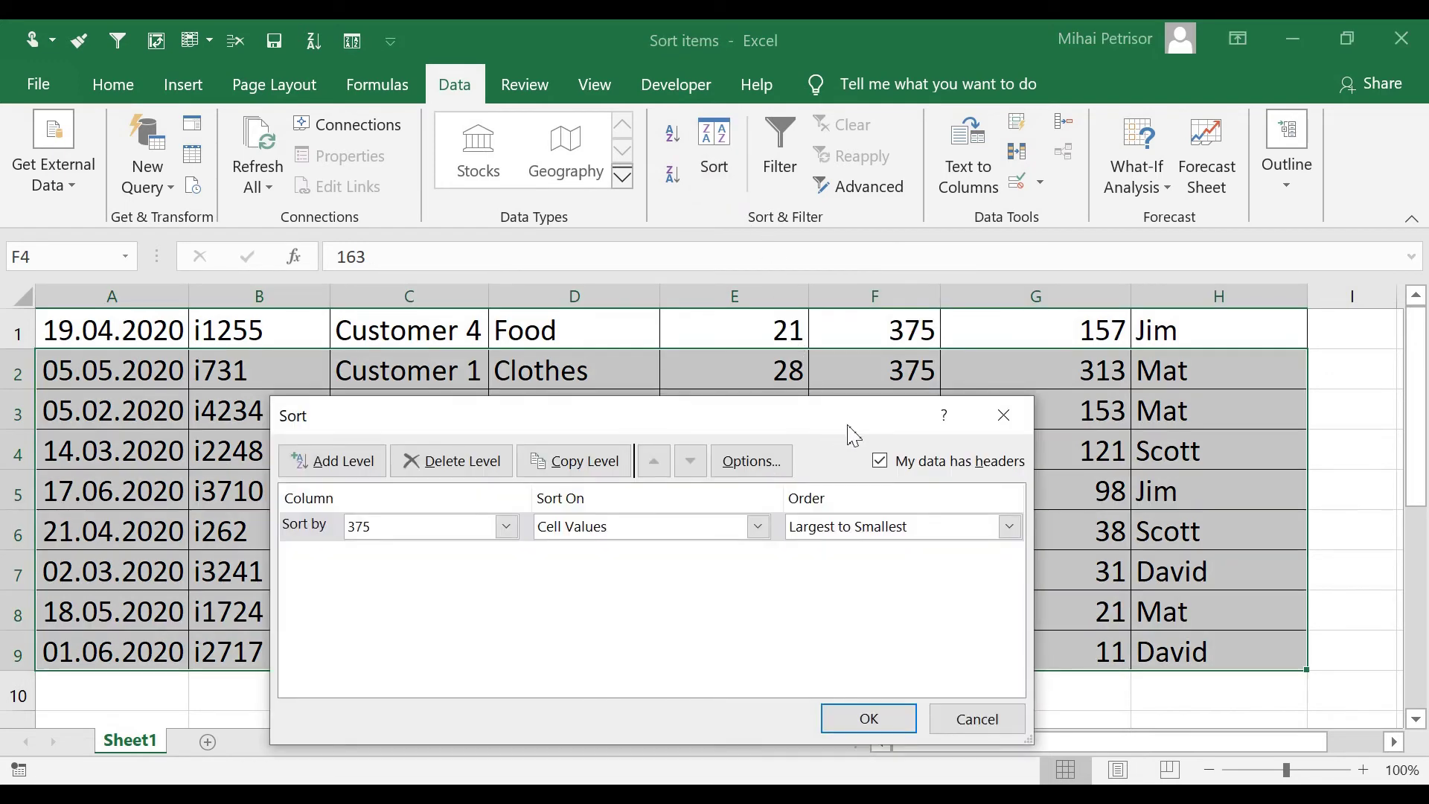
pyautogui.click(881, 463)
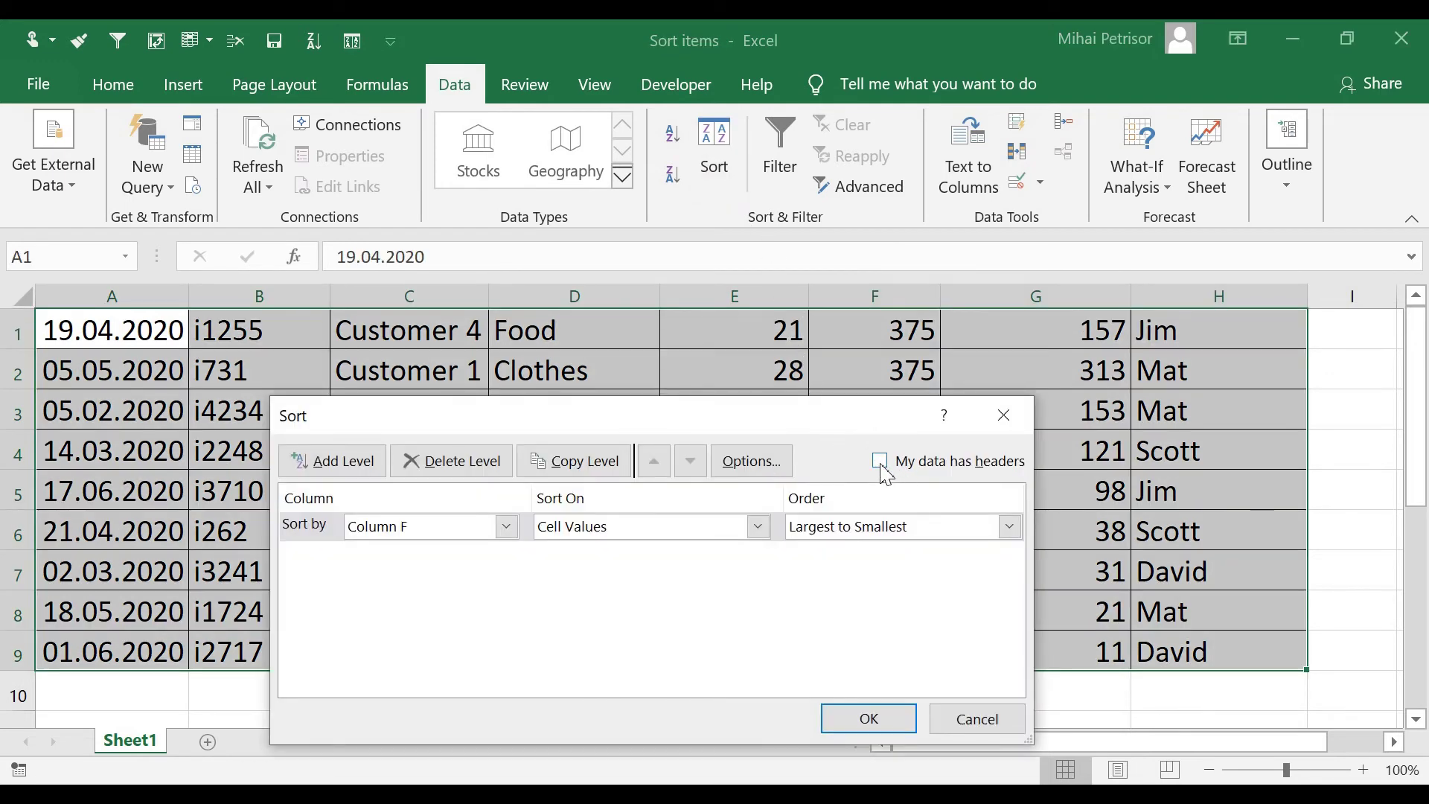
pyautogui.click(456, 527)
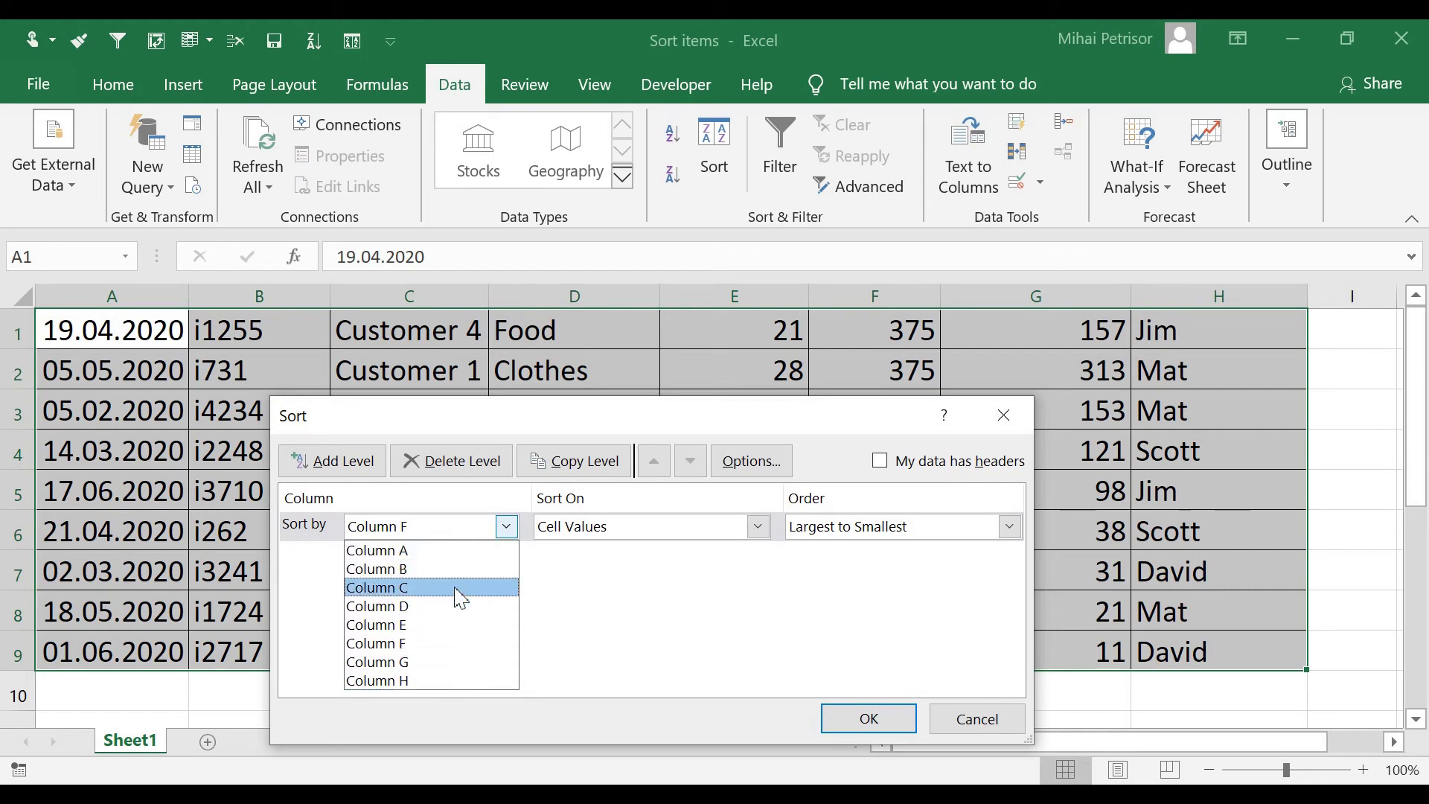
pyautogui.click(422, 643)
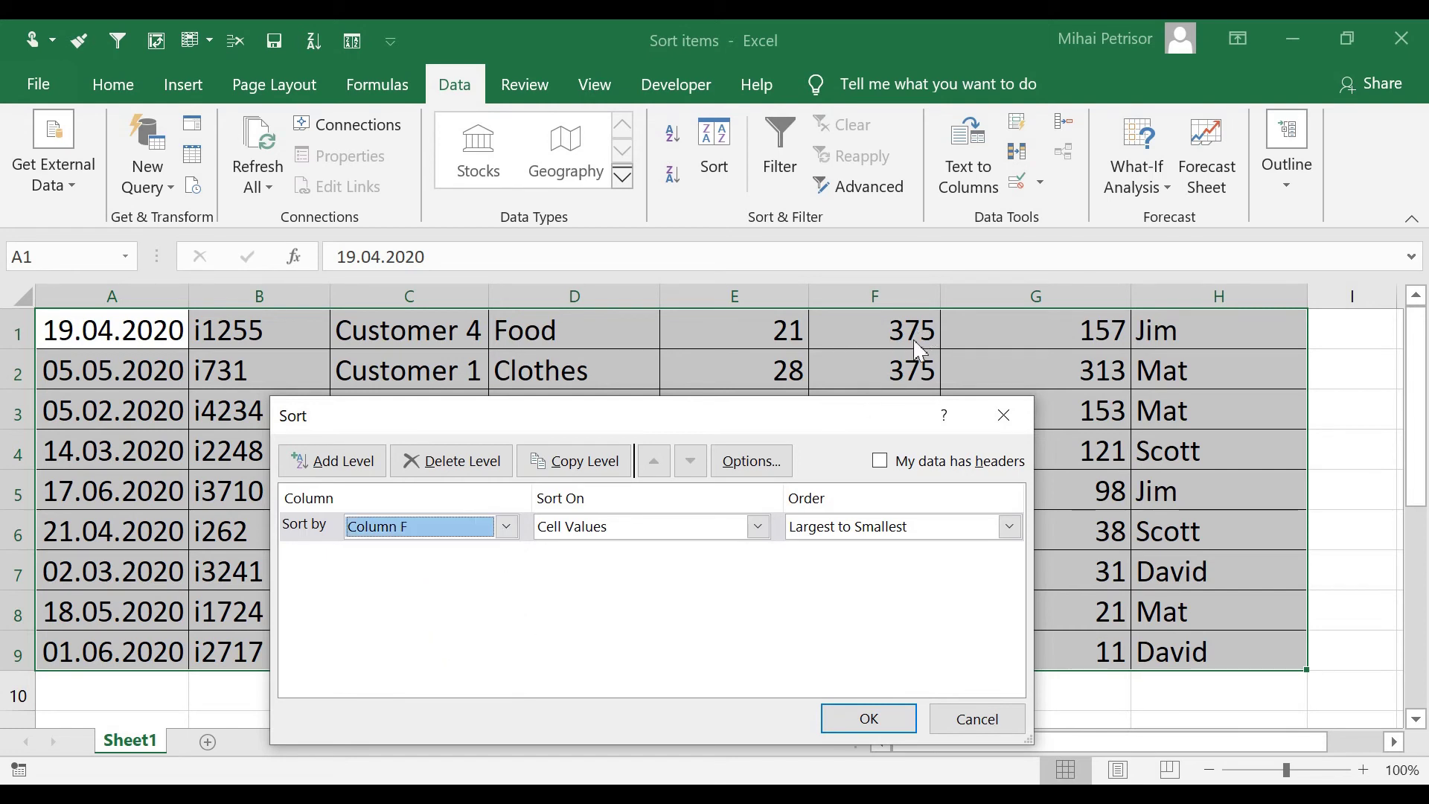
pyautogui.moveTo(739, 423); pyautogui.dragTo(694, 379)
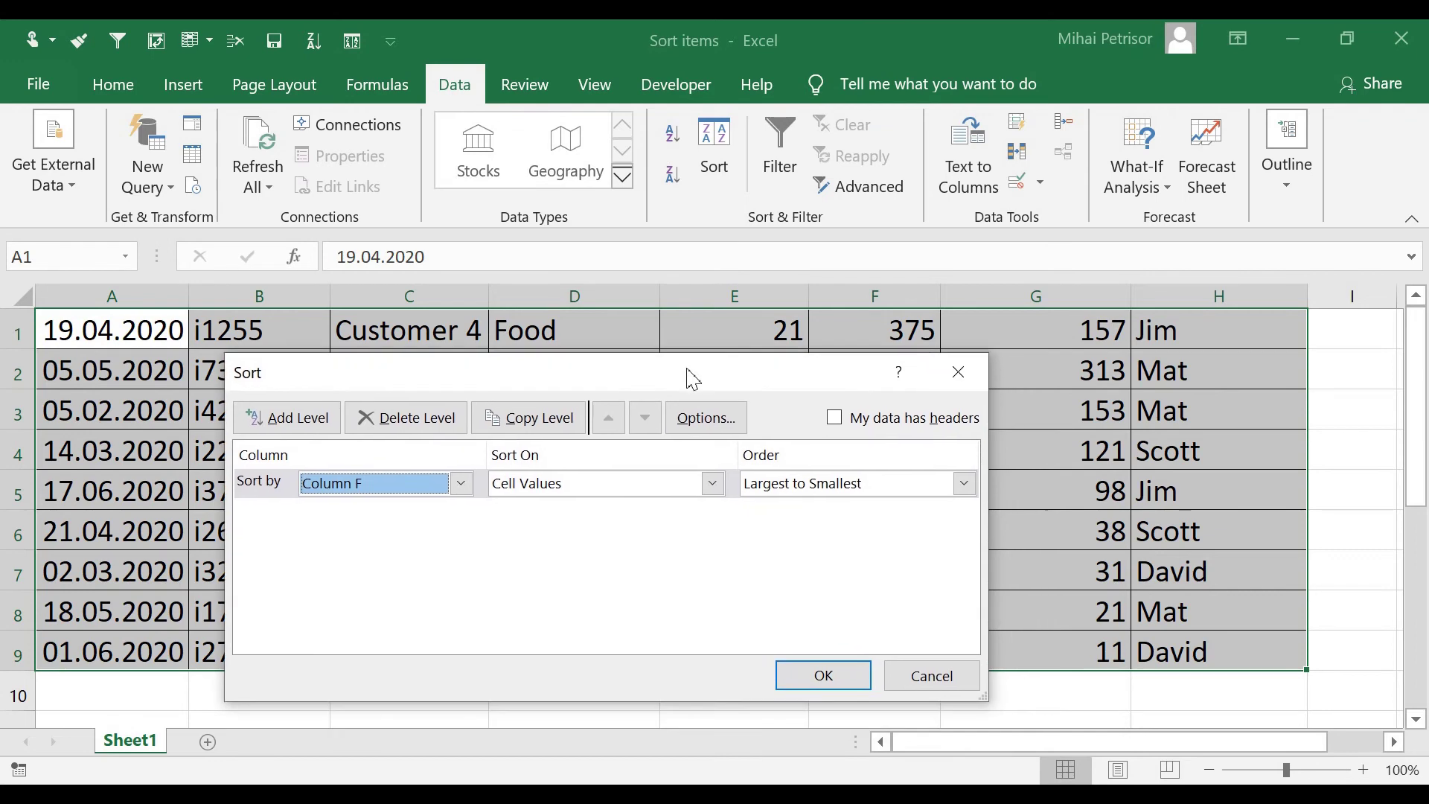
pyautogui.click(828, 492)
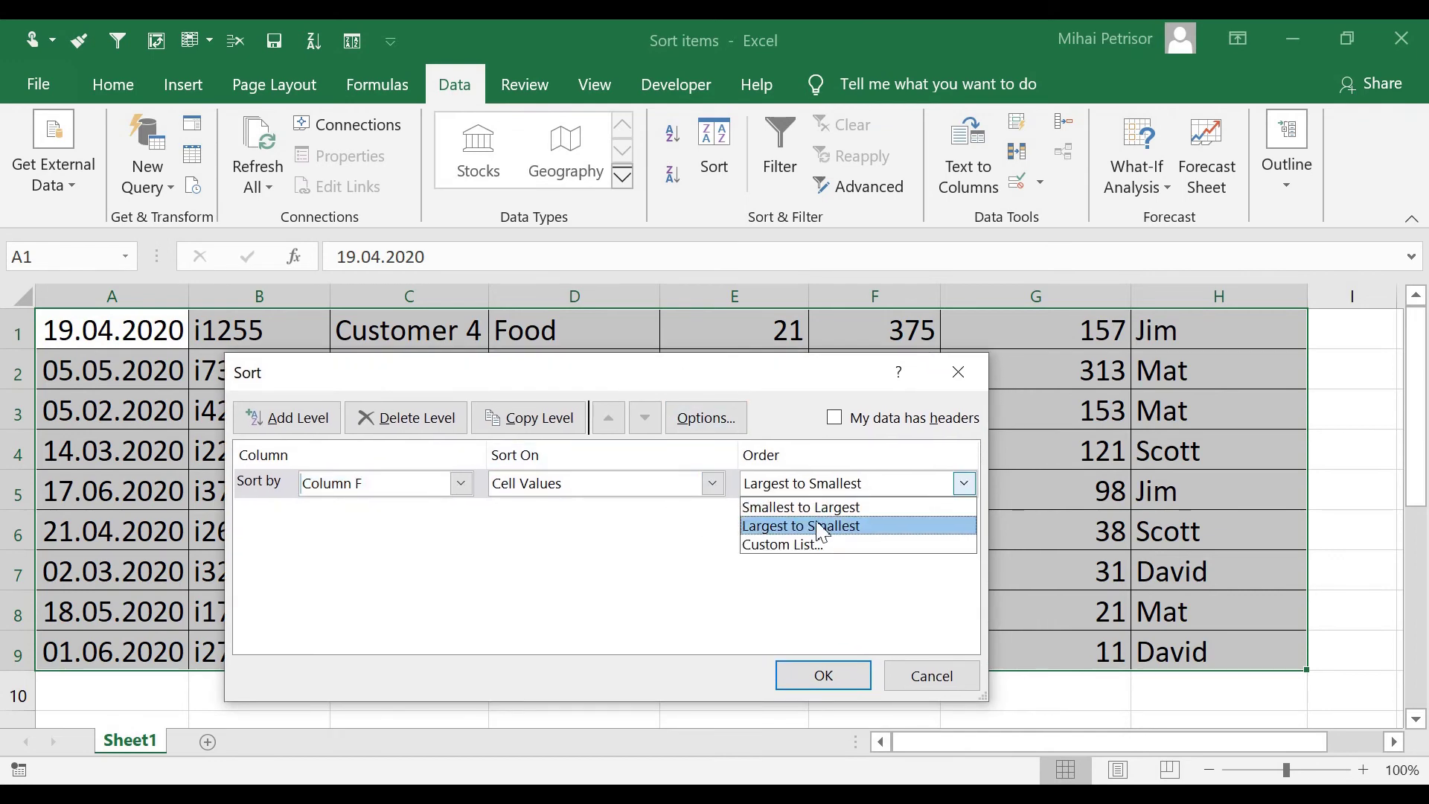
pyautogui.click(823, 526)
pyautogui.click(826, 674)
pyautogui.moveTo(904, 410); pyautogui.dragTo(900, 654)
pyautogui.click(862, 345)
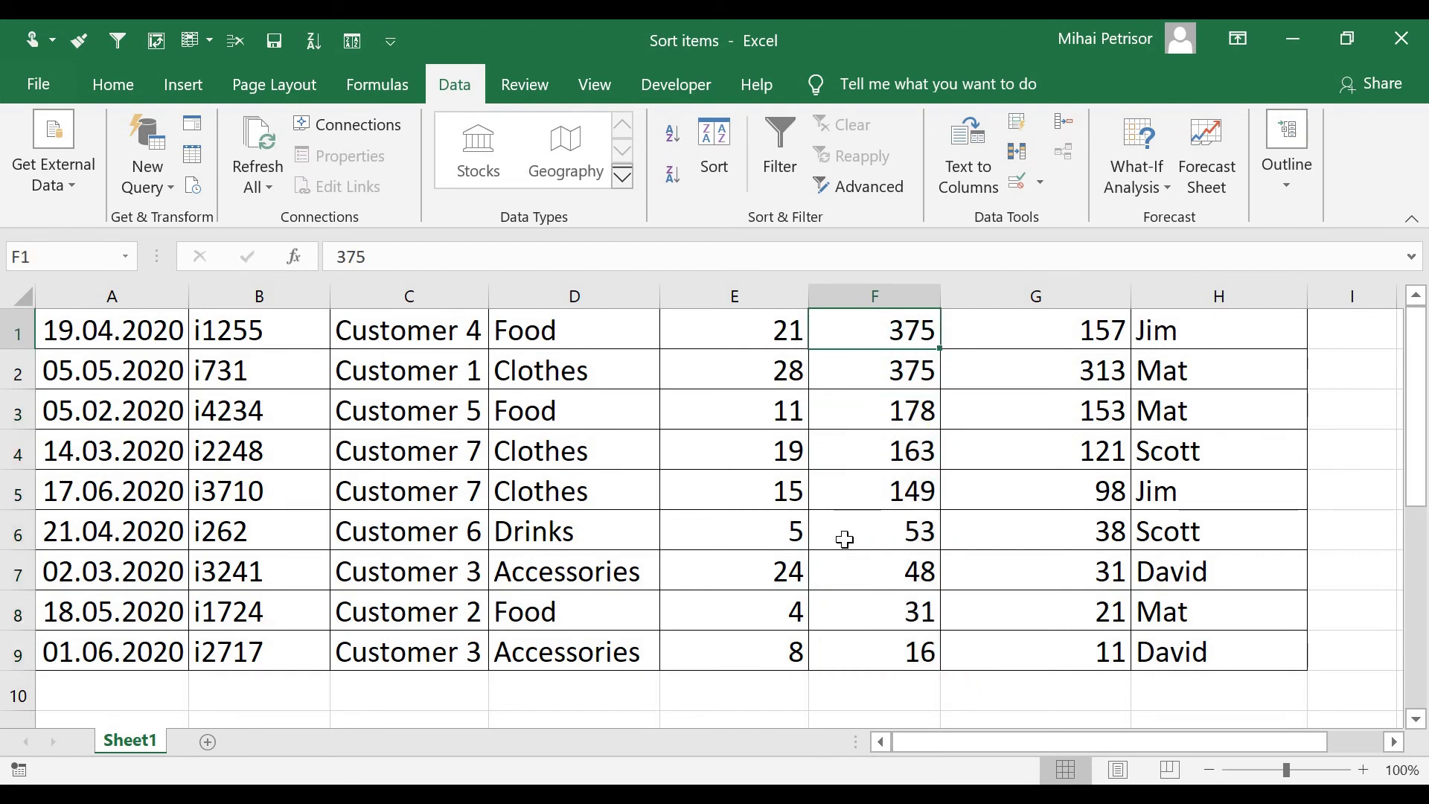
# - Sort the headerless data by the cell values of Column E, from largest to smallest
pyautogui.click(715, 149)
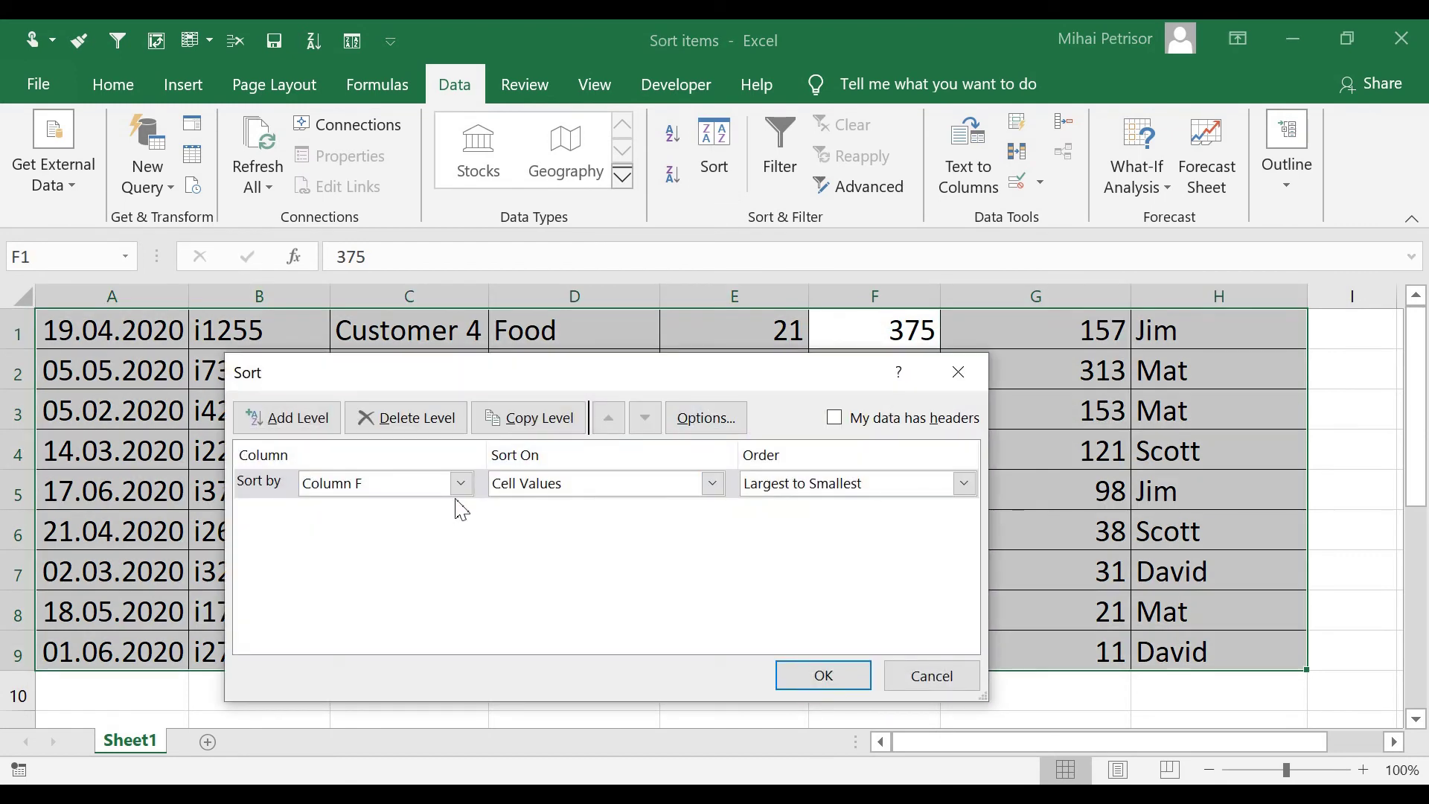
pyautogui.click(568, 489)
pyautogui.click(408, 485)
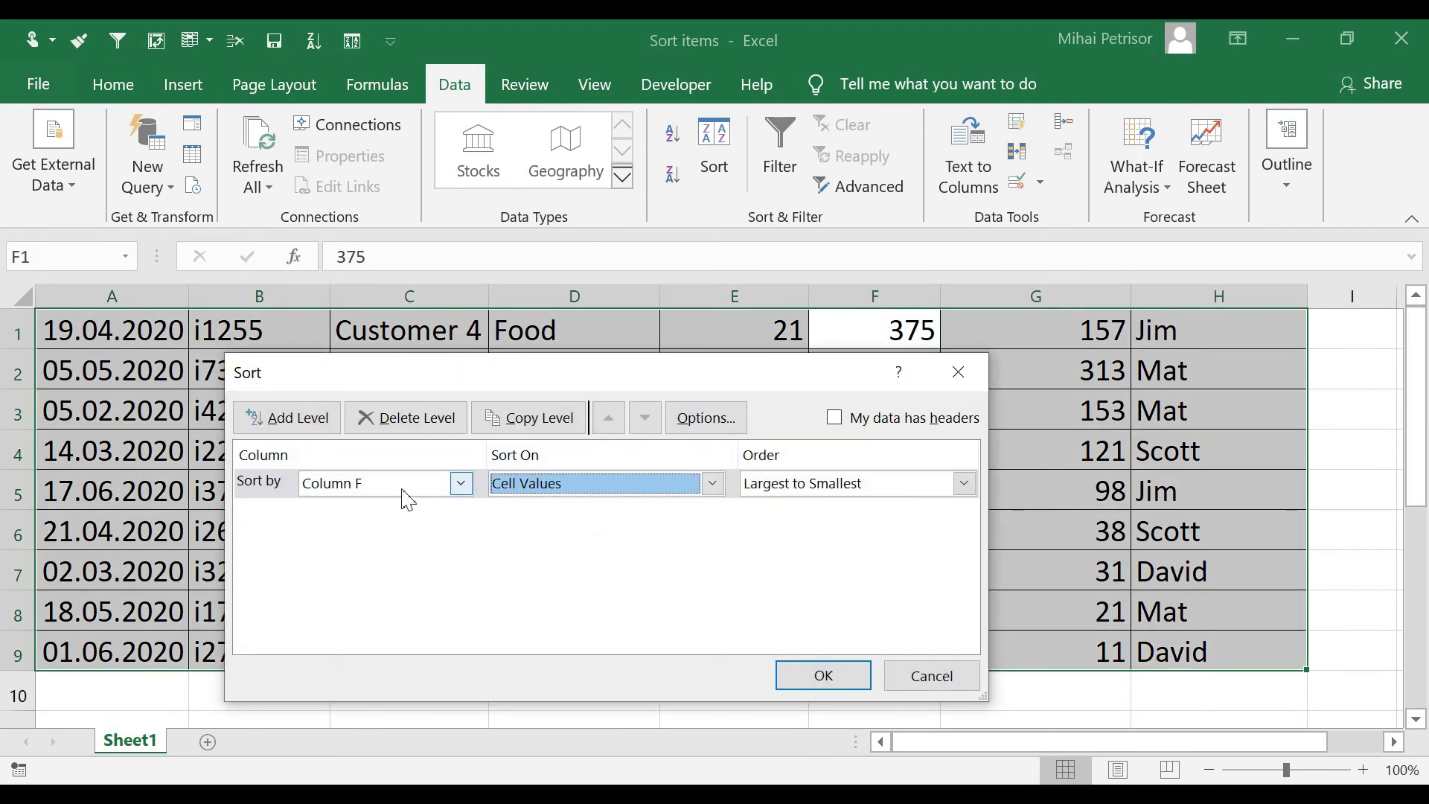
pyautogui.click(408, 487)
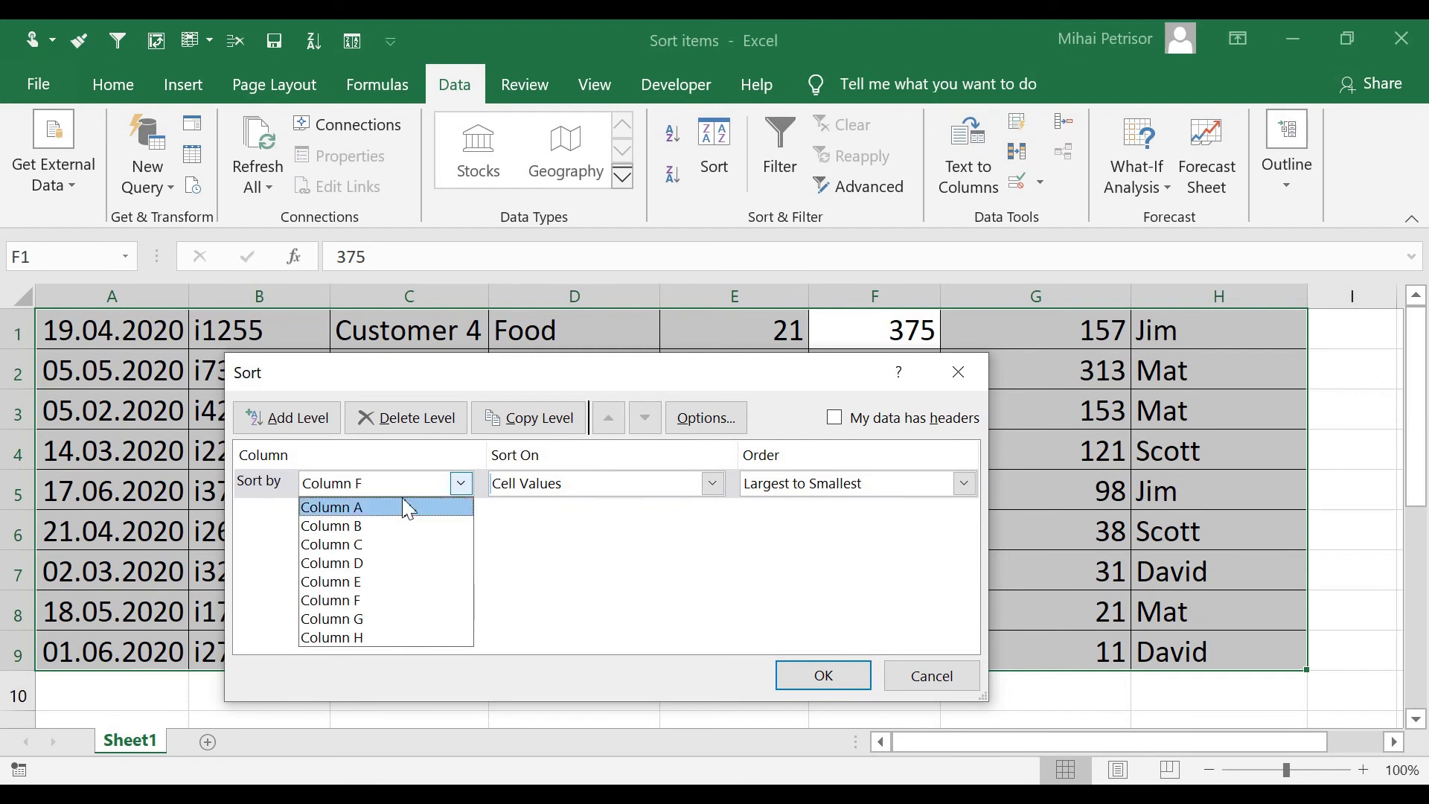
pyautogui.click(385, 582)
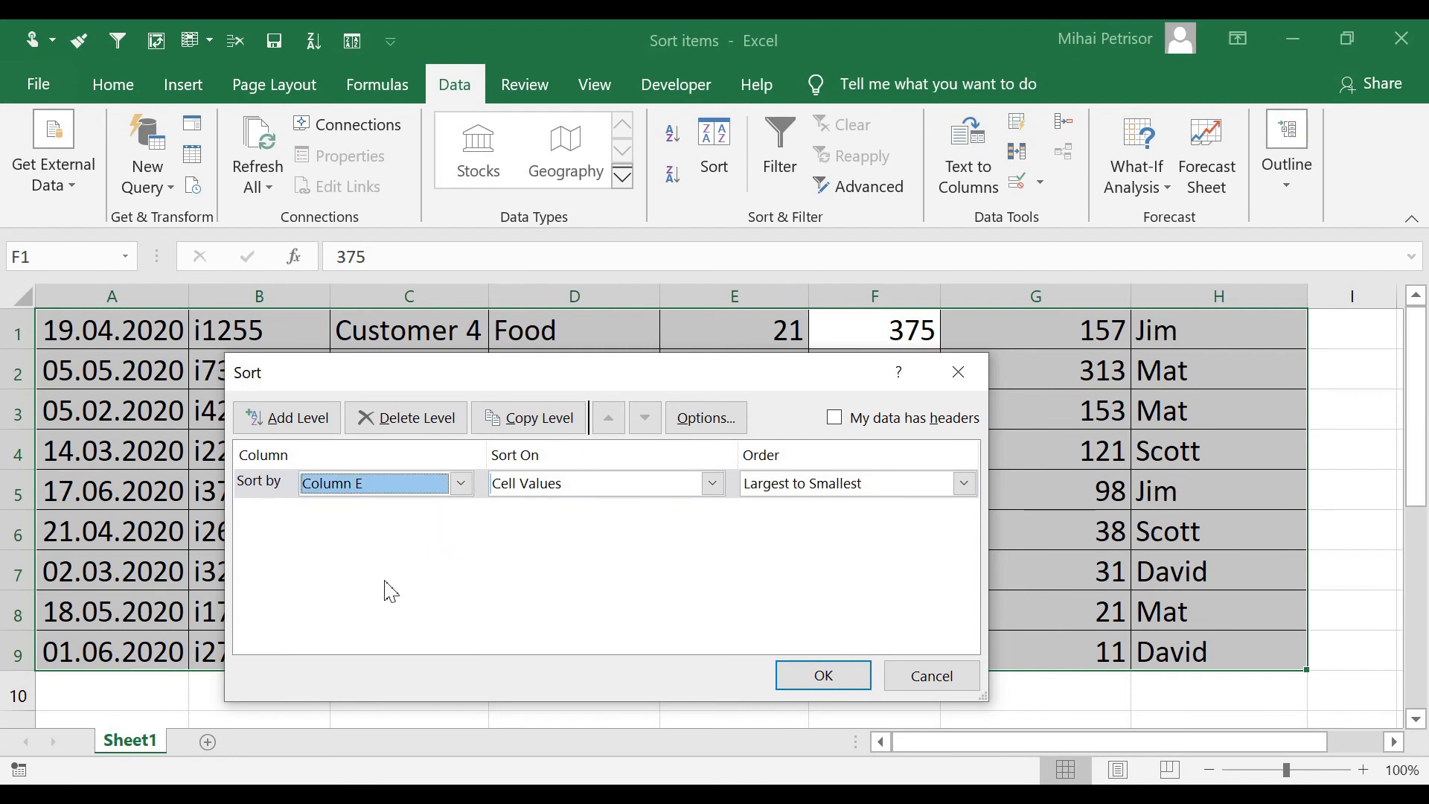
pyautogui.click(810, 485)
pyautogui.click(817, 525)
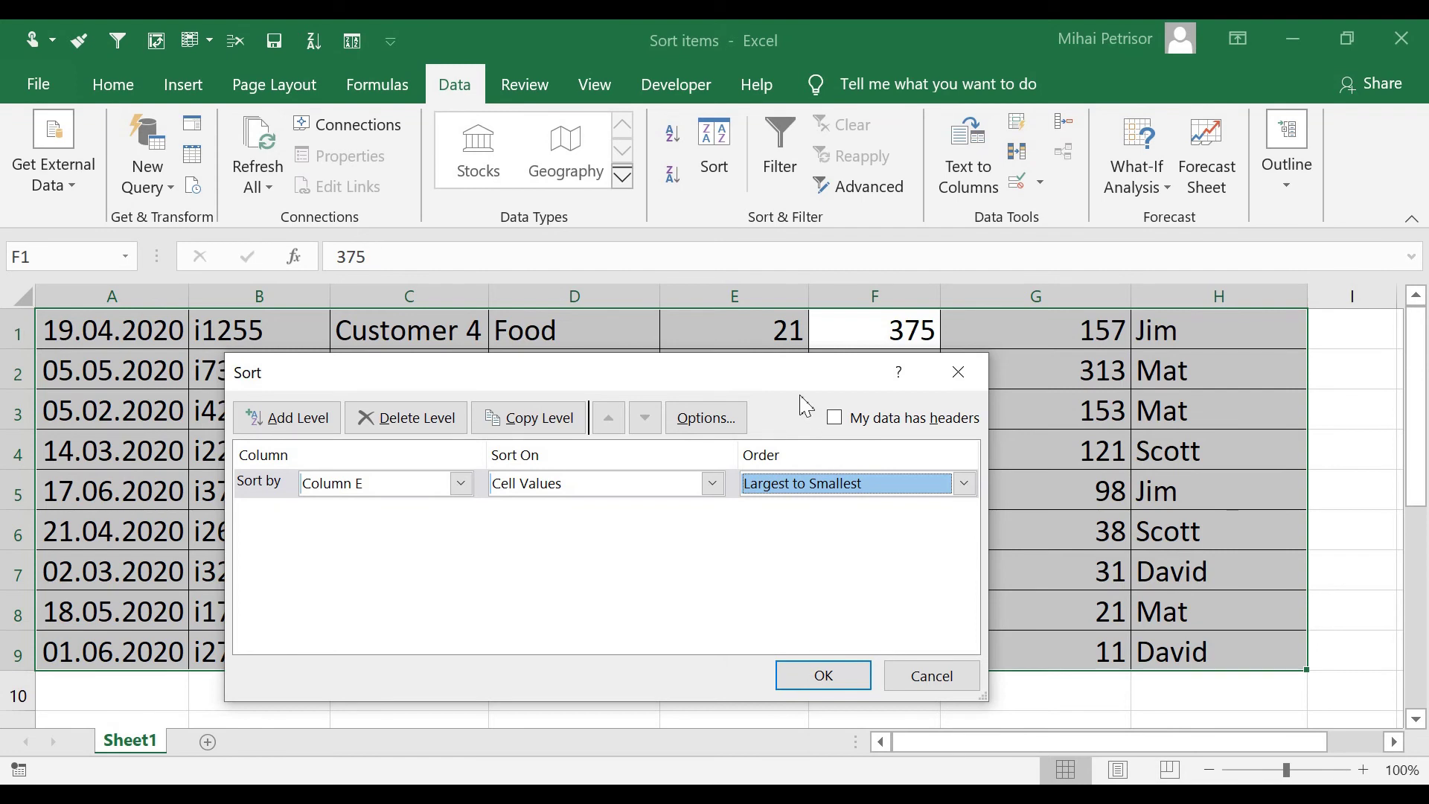
pyautogui.moveTo(780, 375); pyautogui.dragTo(1013, 460)
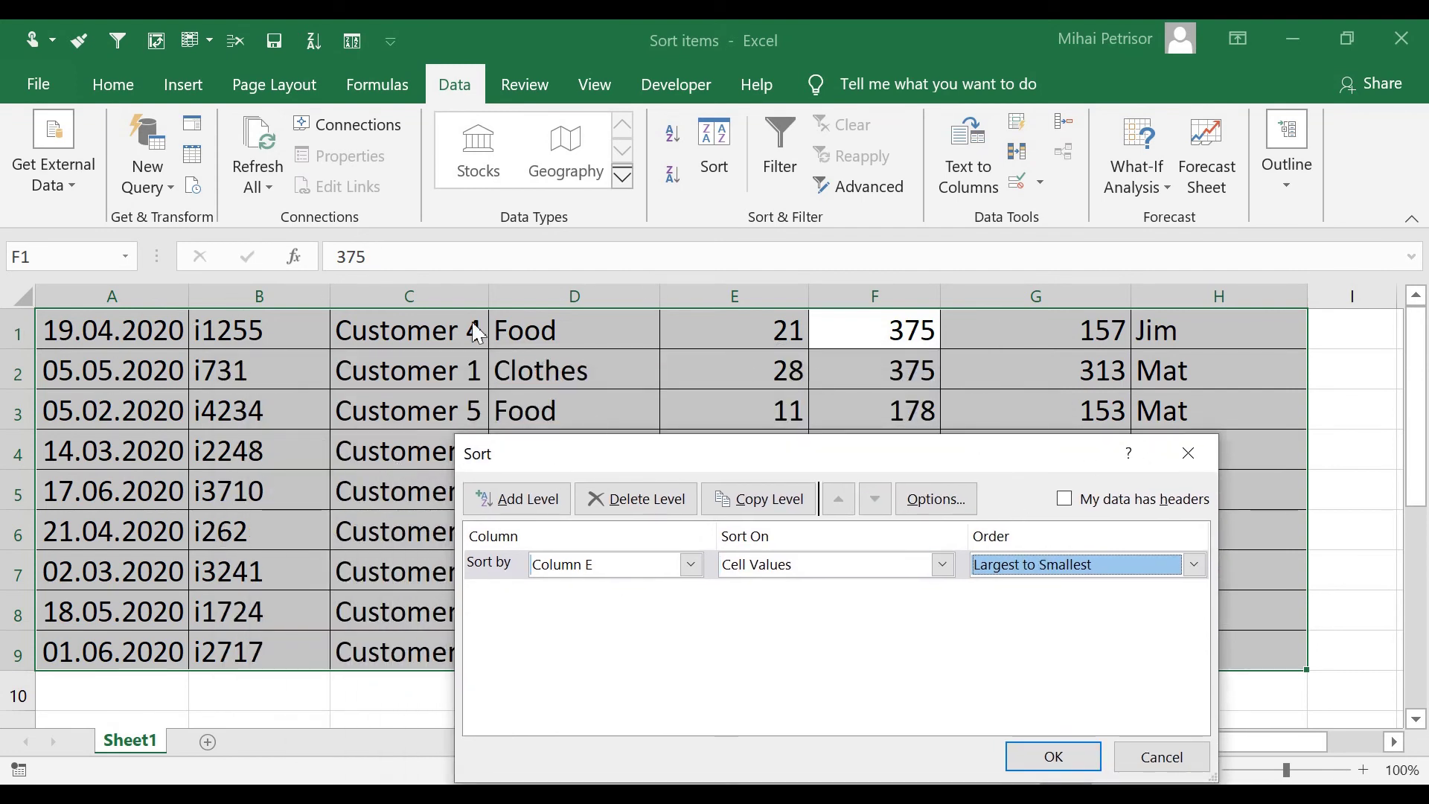
pyautogui.moveTo(817, 469); pyautogui.dragTo(641, 308)
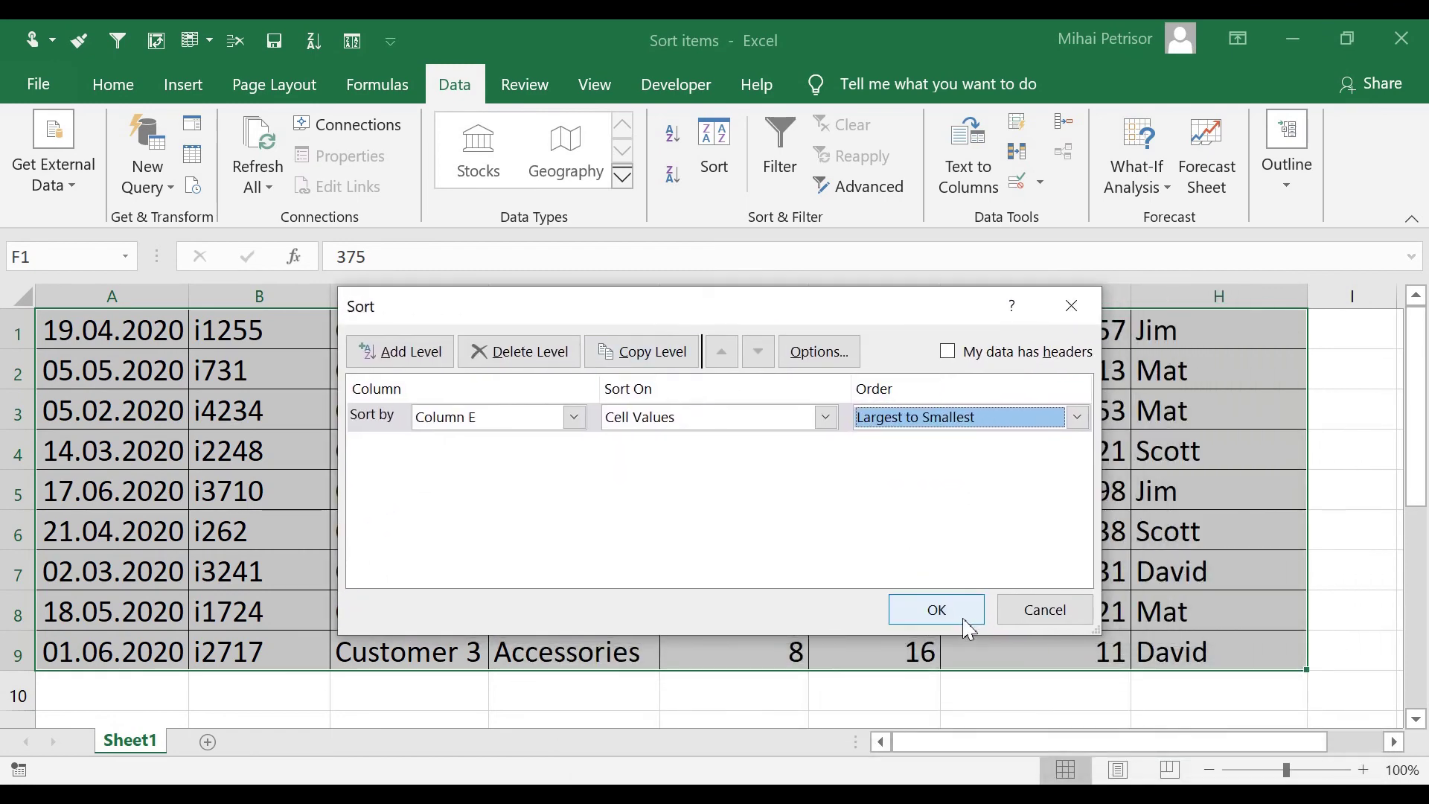
pyautogui.click(966, 621)
# - Examine the order of the records by comparing the column E values down the rows
pyautogui.click(1163, 364)
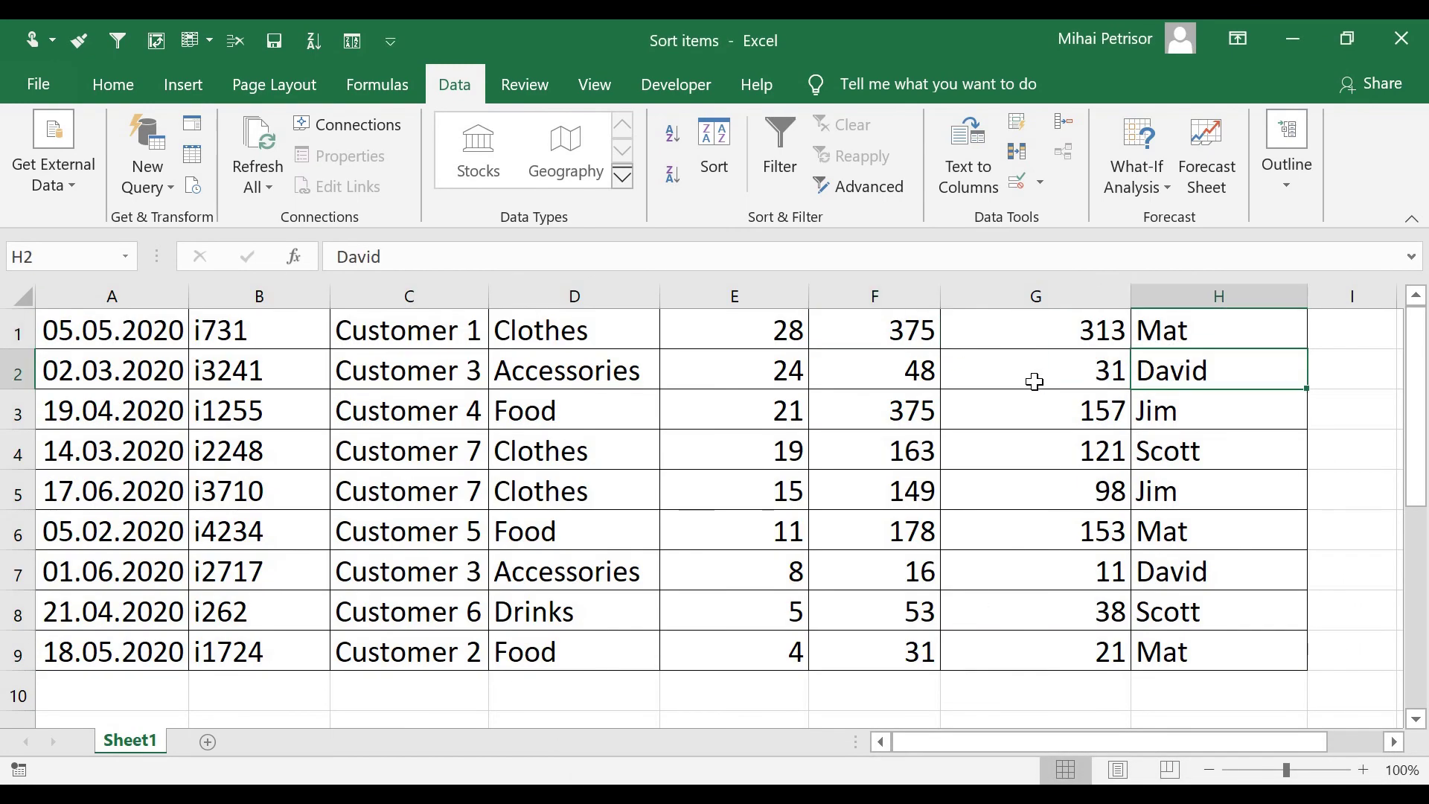
pyautogui.click(737, 329)
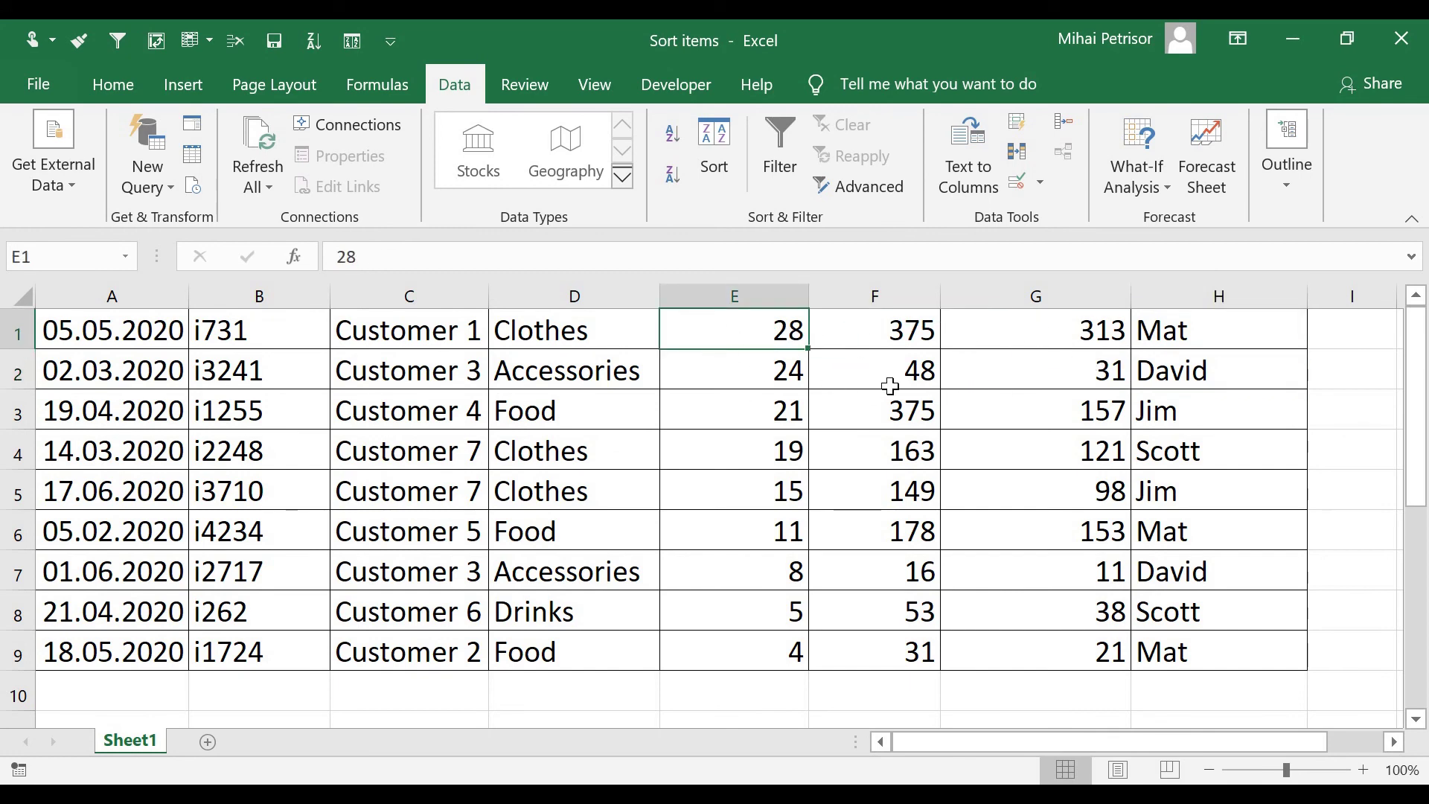
pyautogui.click(737, 370)
pyautogui.click(737, 330)
pyautogui.moveTo(17, 328); pyautogui.dragTo(15, 615)
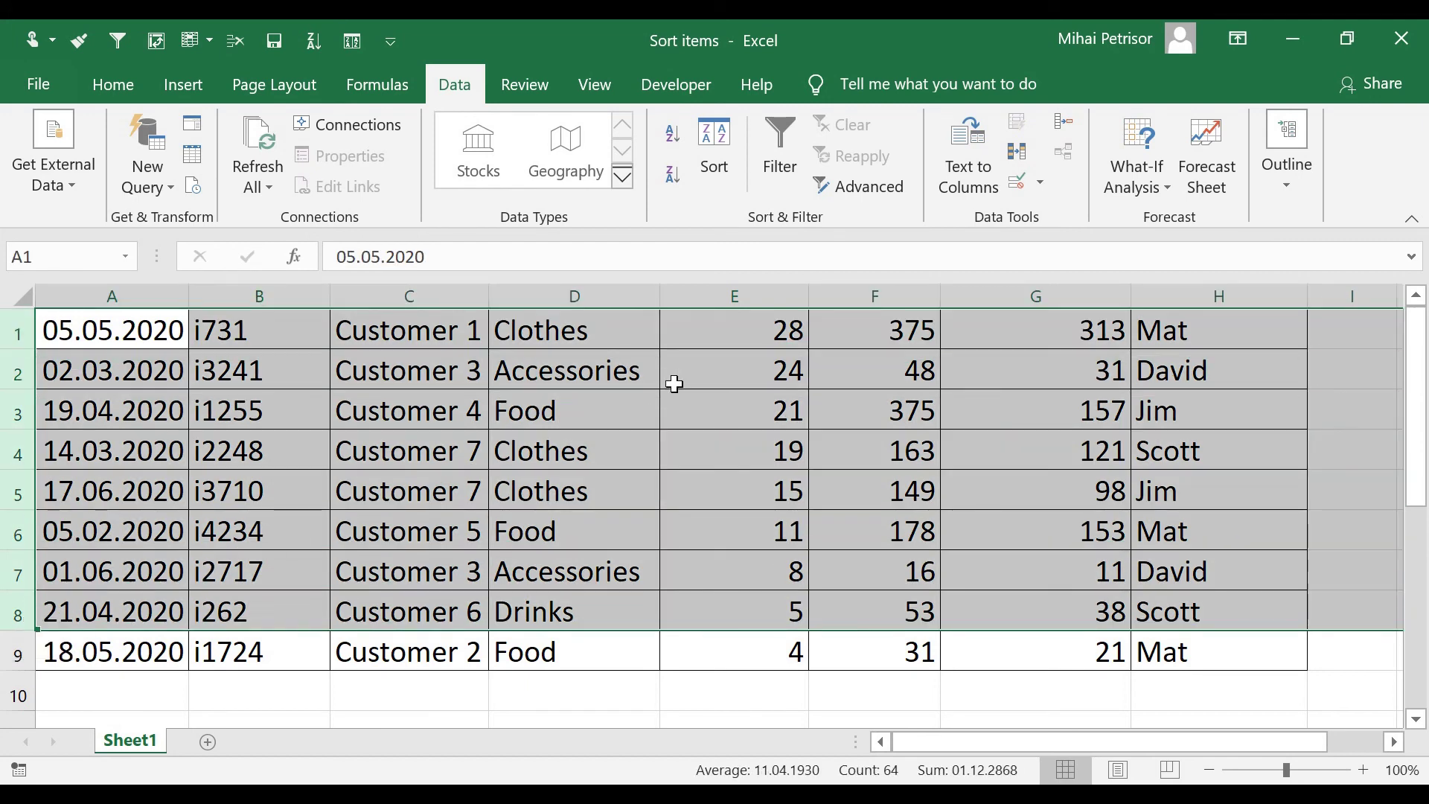
pyautogui.click(701, 332)
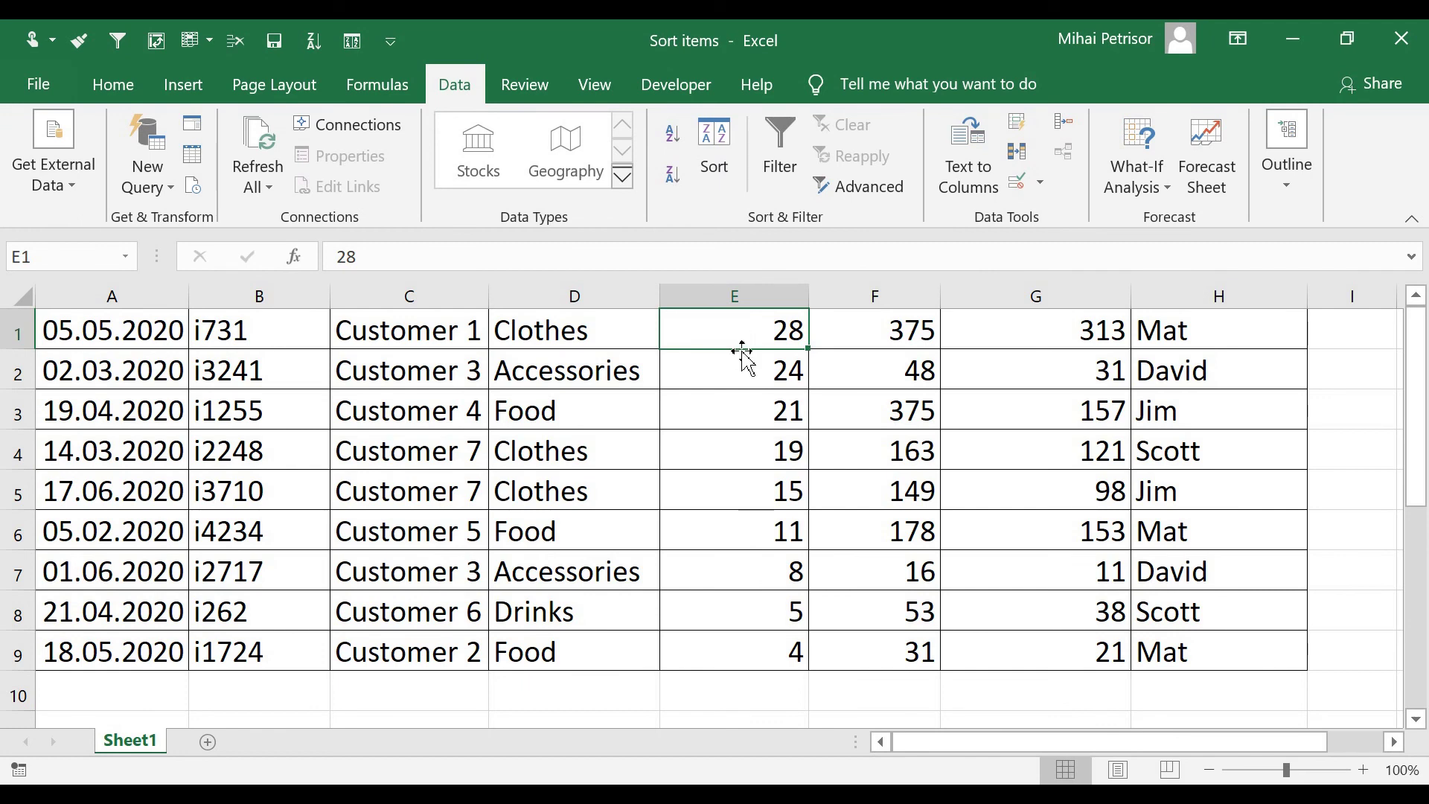
pyautogui.click(743, 386)
pyautogui.click(1141, 330)
pyautogui.click(791, 332)
pyautogui.click(734, 445)
pyautogui.click(746, 335)
pyautogui.click(721, 450)
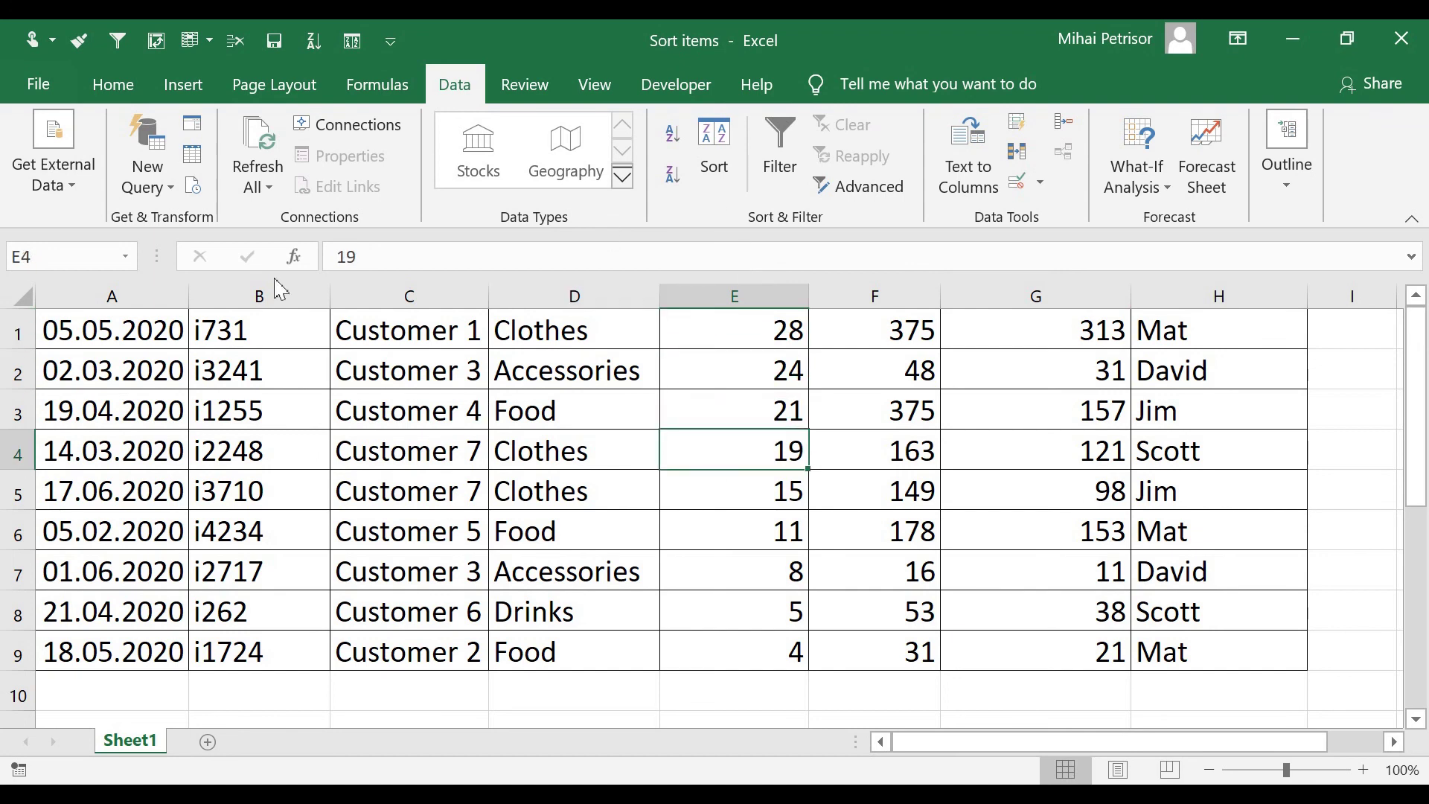
# - View the custom sort settings for the data, and close them without sorting
pyautogui.click(113, 84)
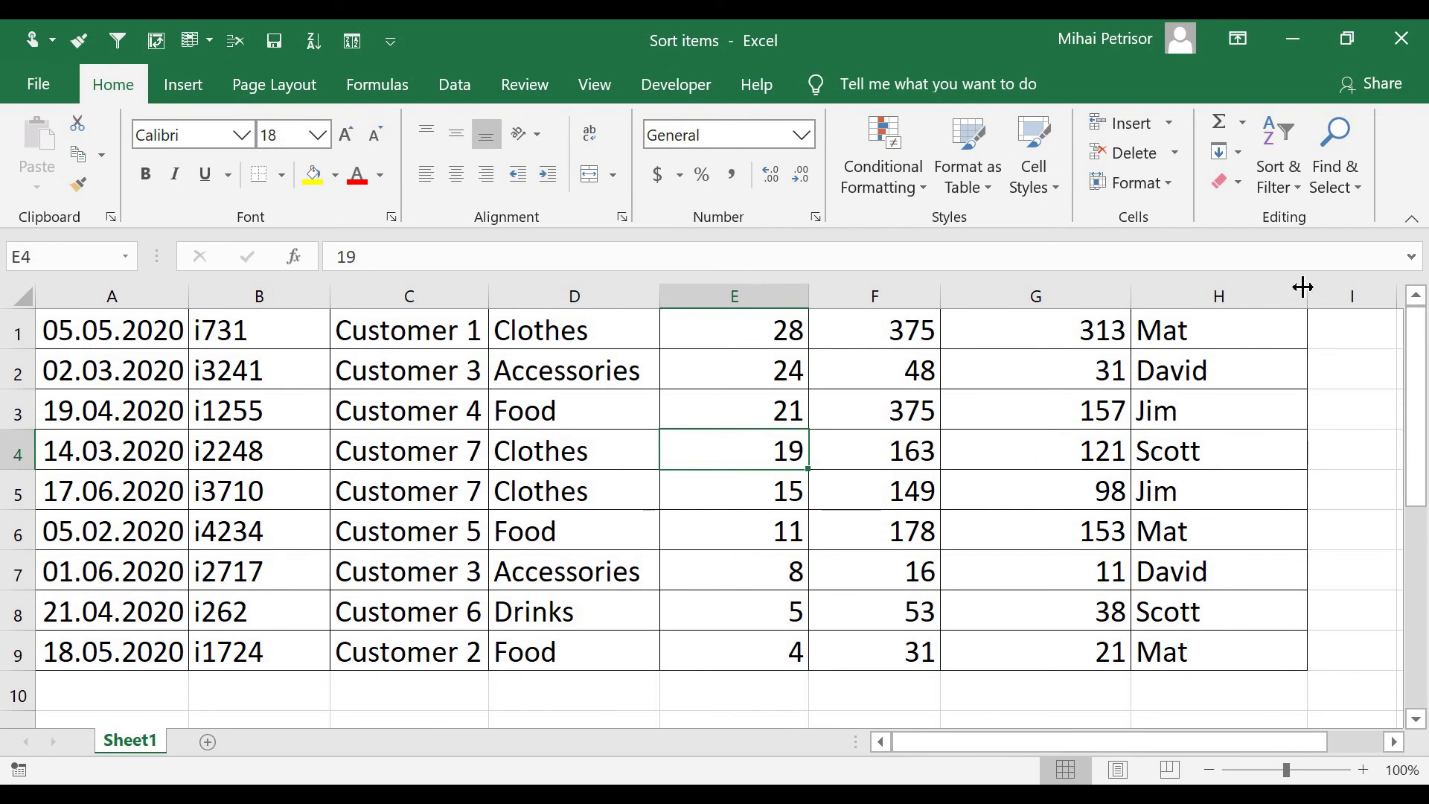
pyautogui.click(1304, 195)
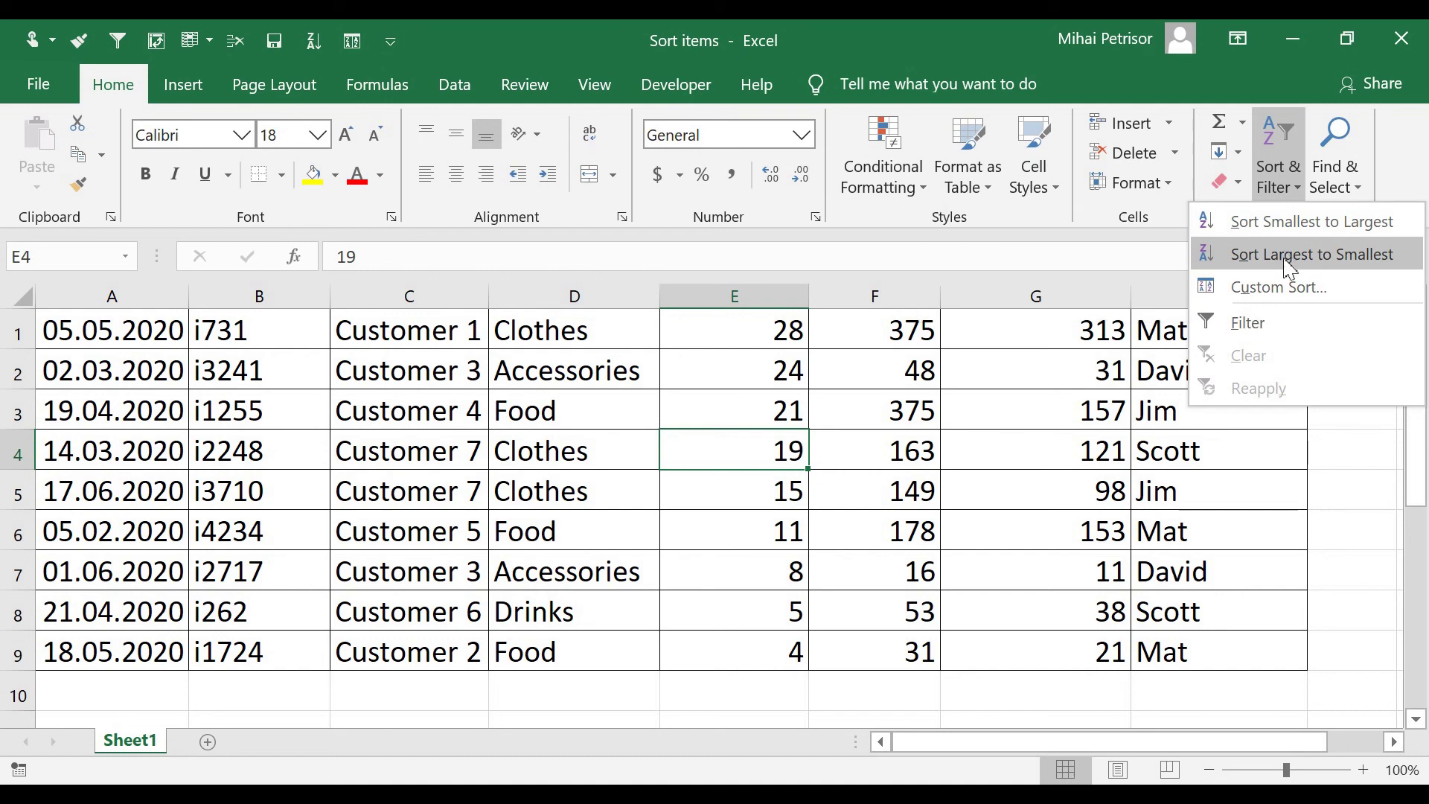
pyautogui.click(1325, 298)
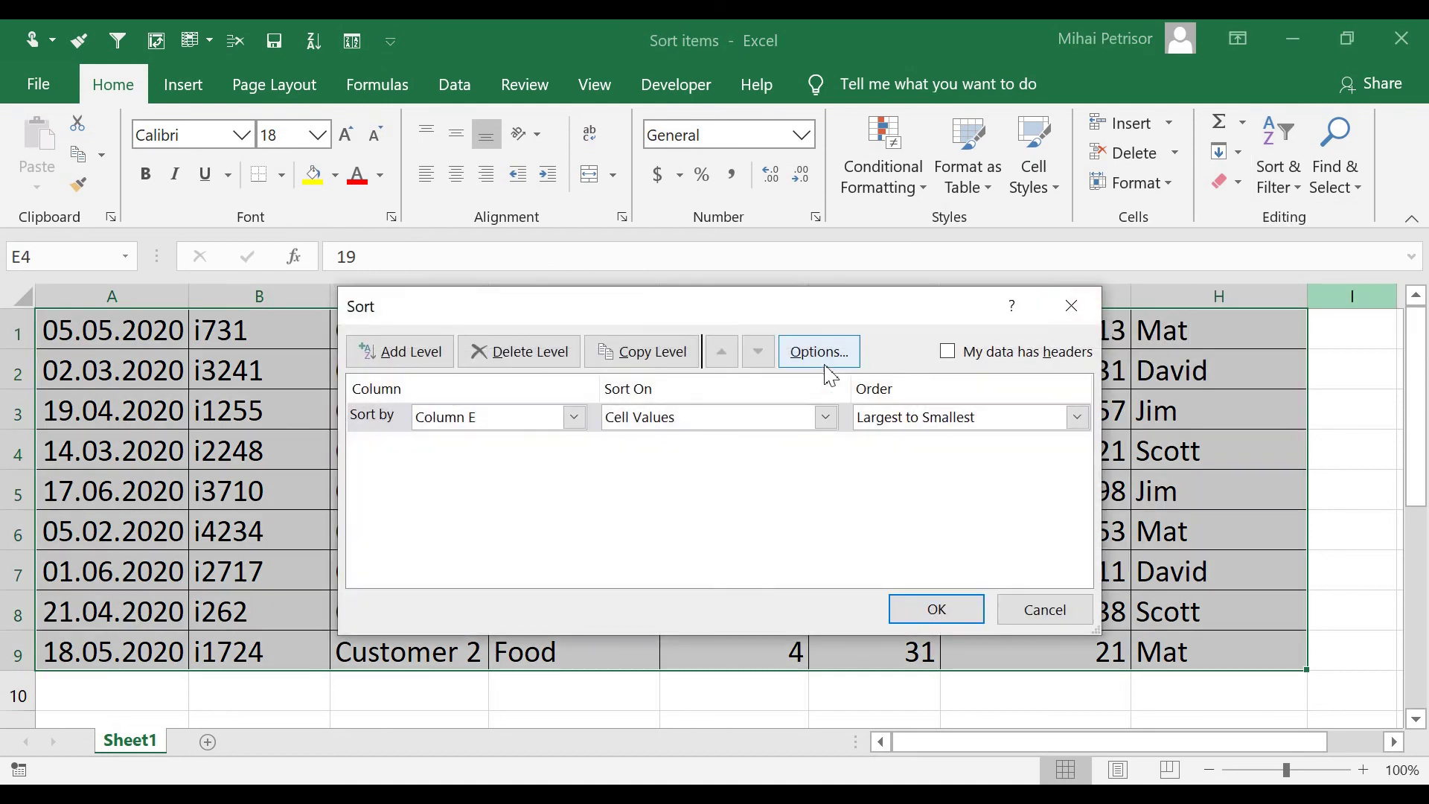
pyautogui.click(1072, 306)
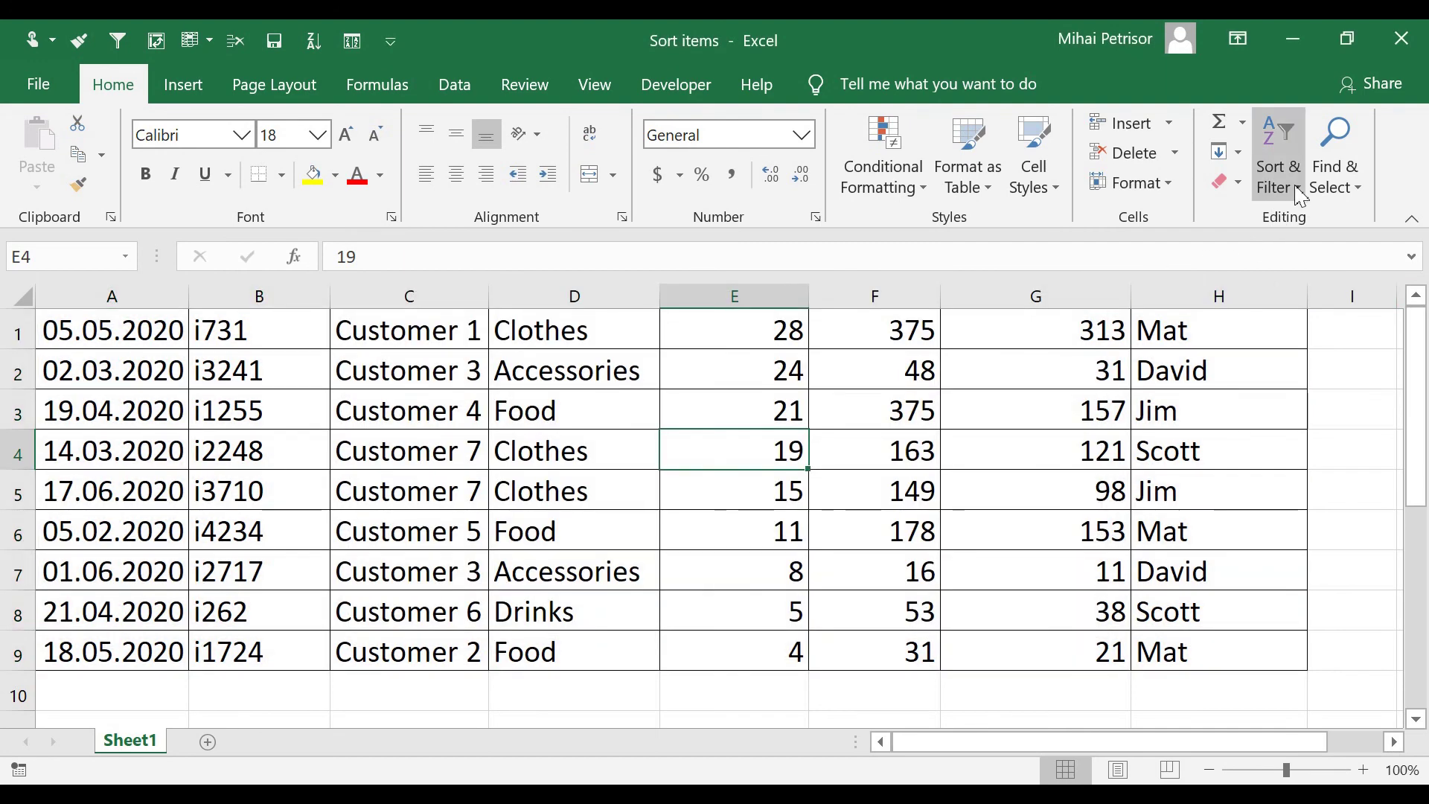